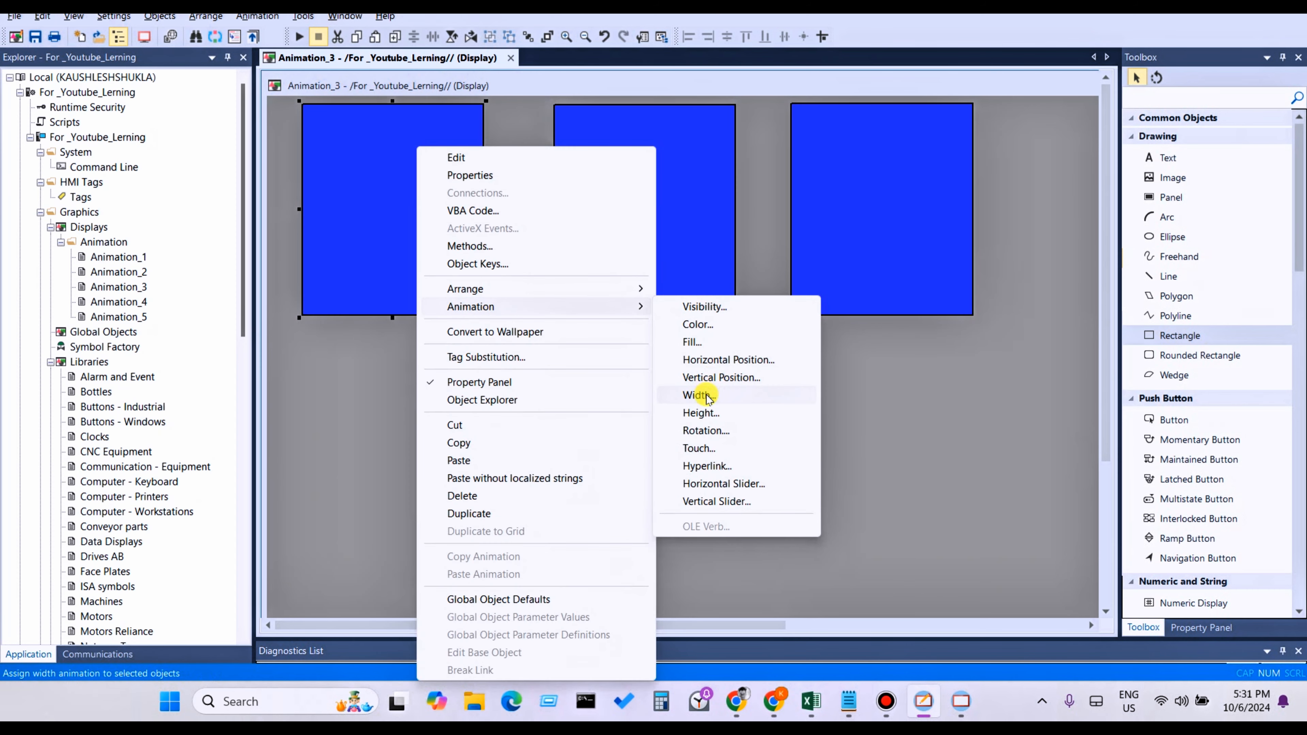
Add a height animation to the left rectangle, using the tag Alalog_1 as its expression
click(704, 414)
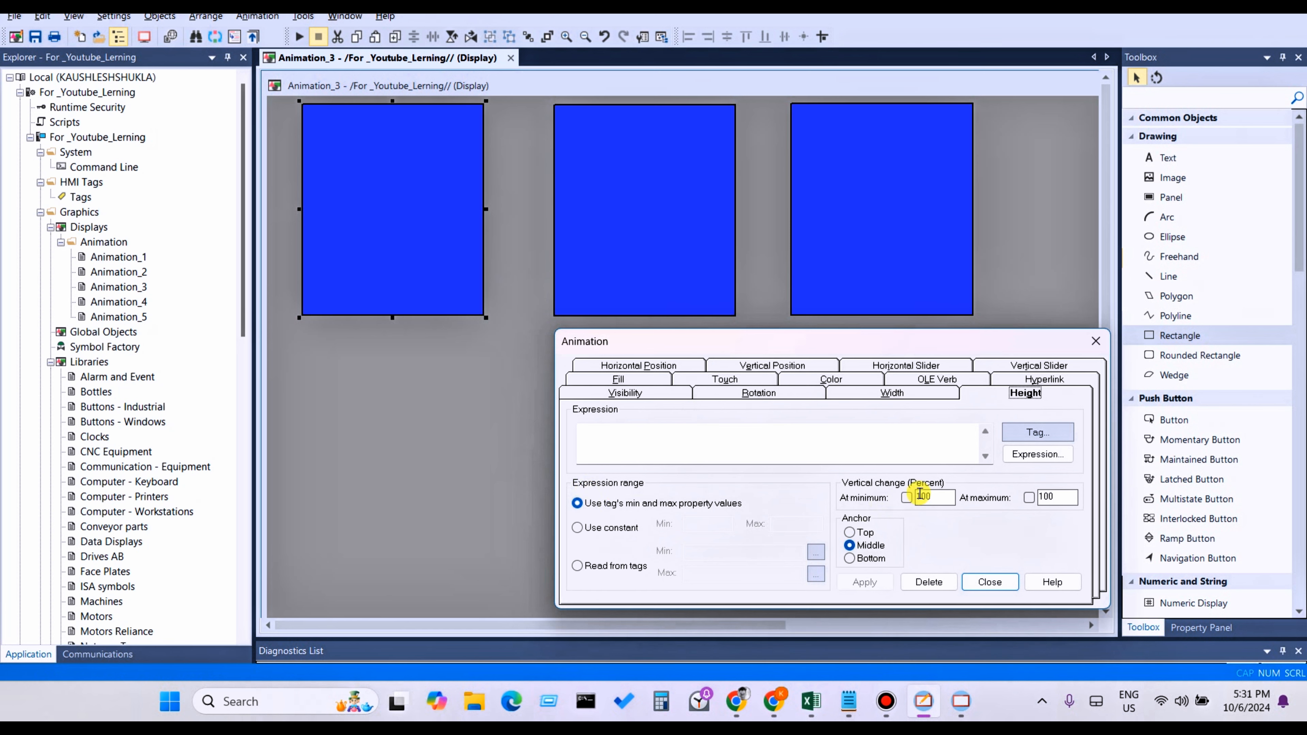
click(1019, 460)
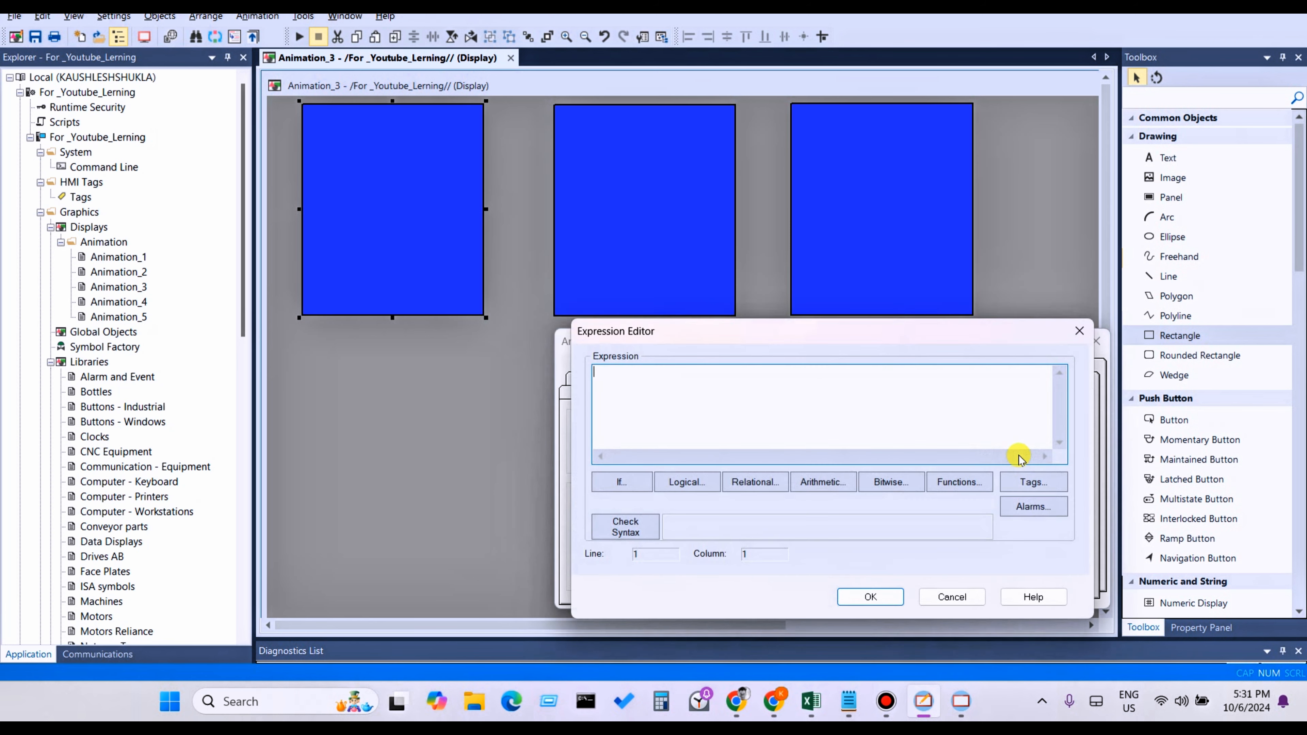
click(1039, 482)
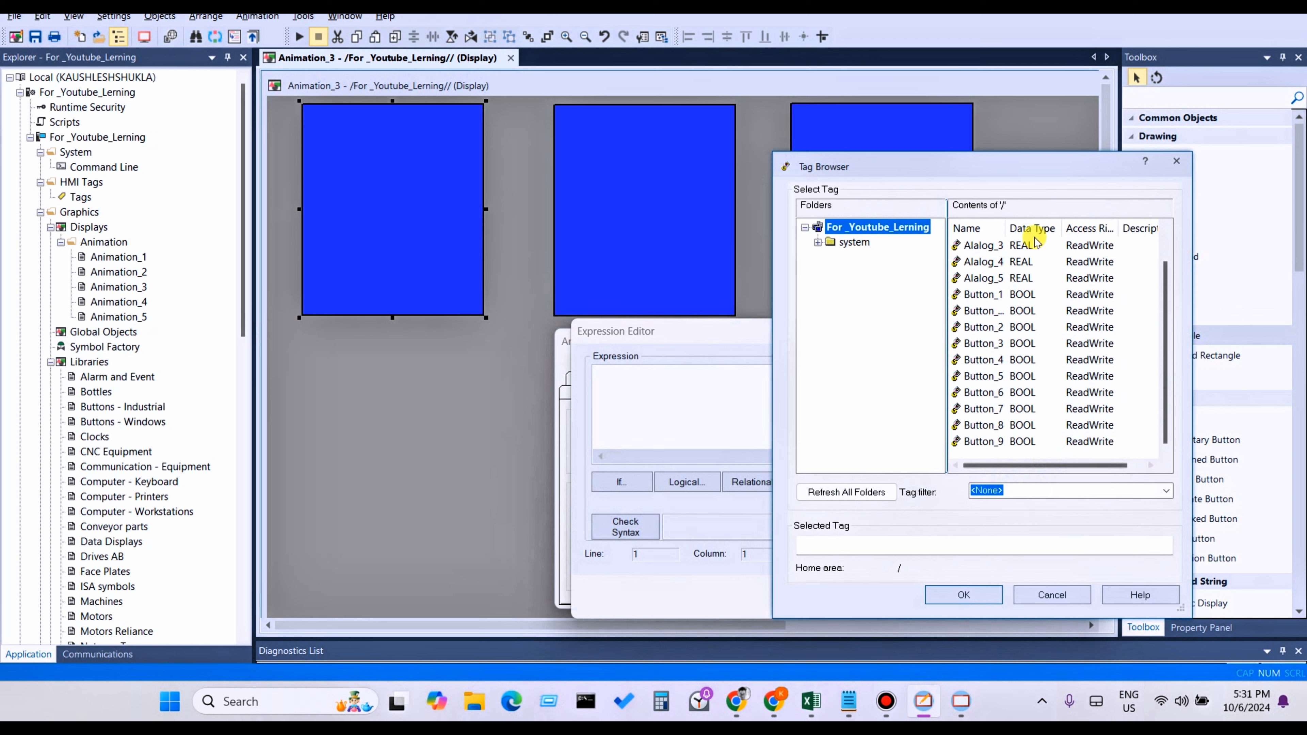
drag(1005, 232, 1027, 234)
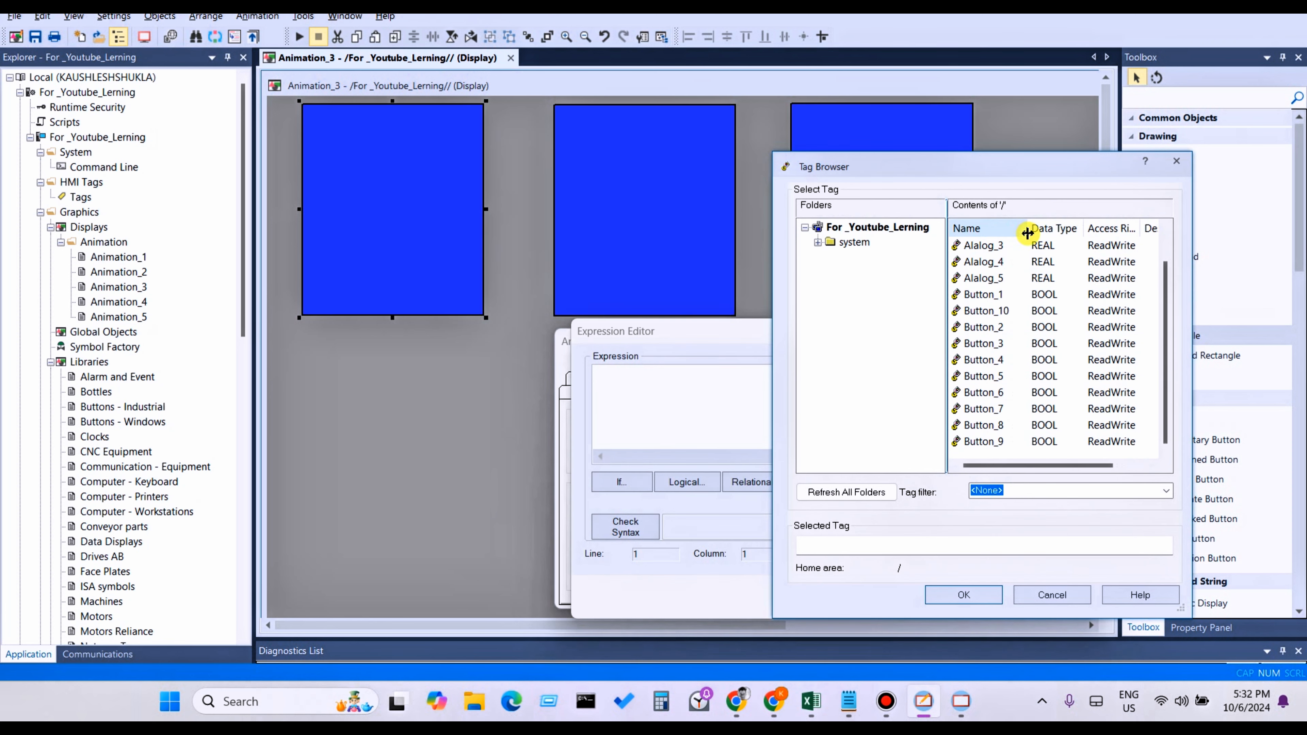
scroll(1000, 264, up, 1)
click(997, 249)
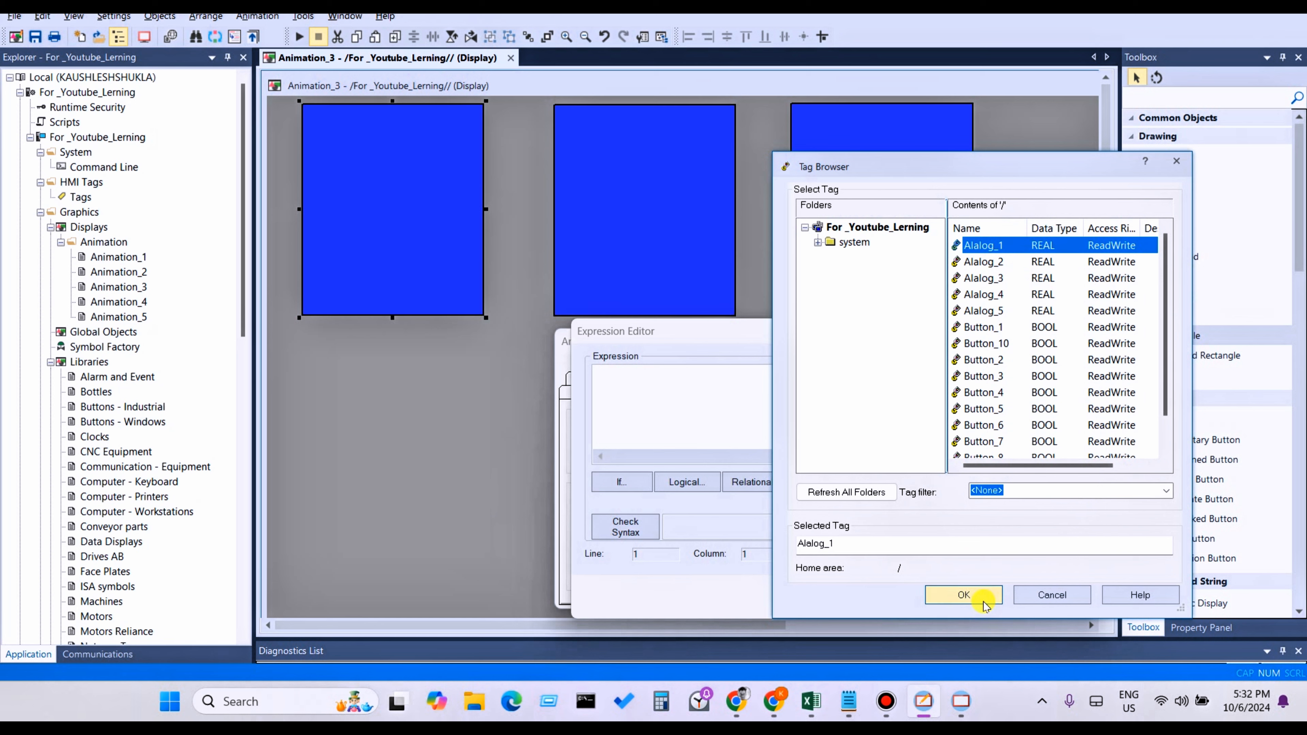
click(970, 597)
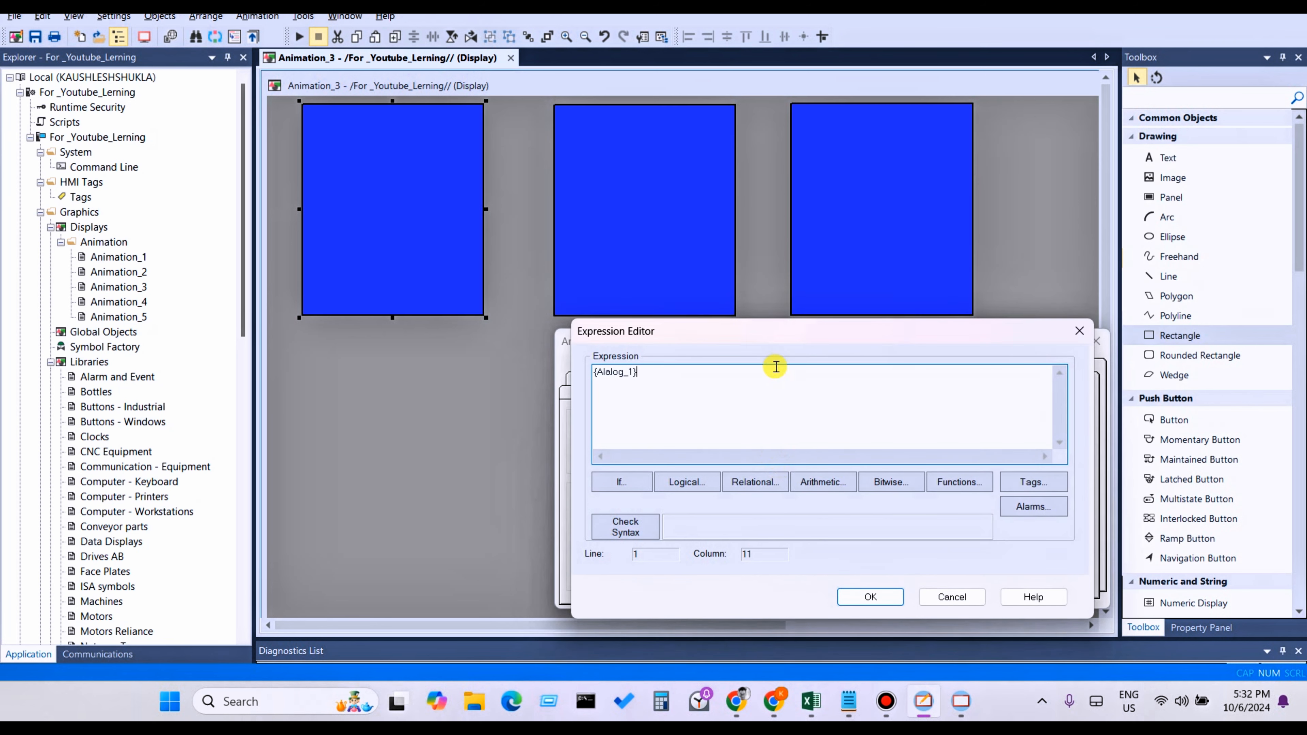
drag(774, 330, 705, 333)
click(800, 590)
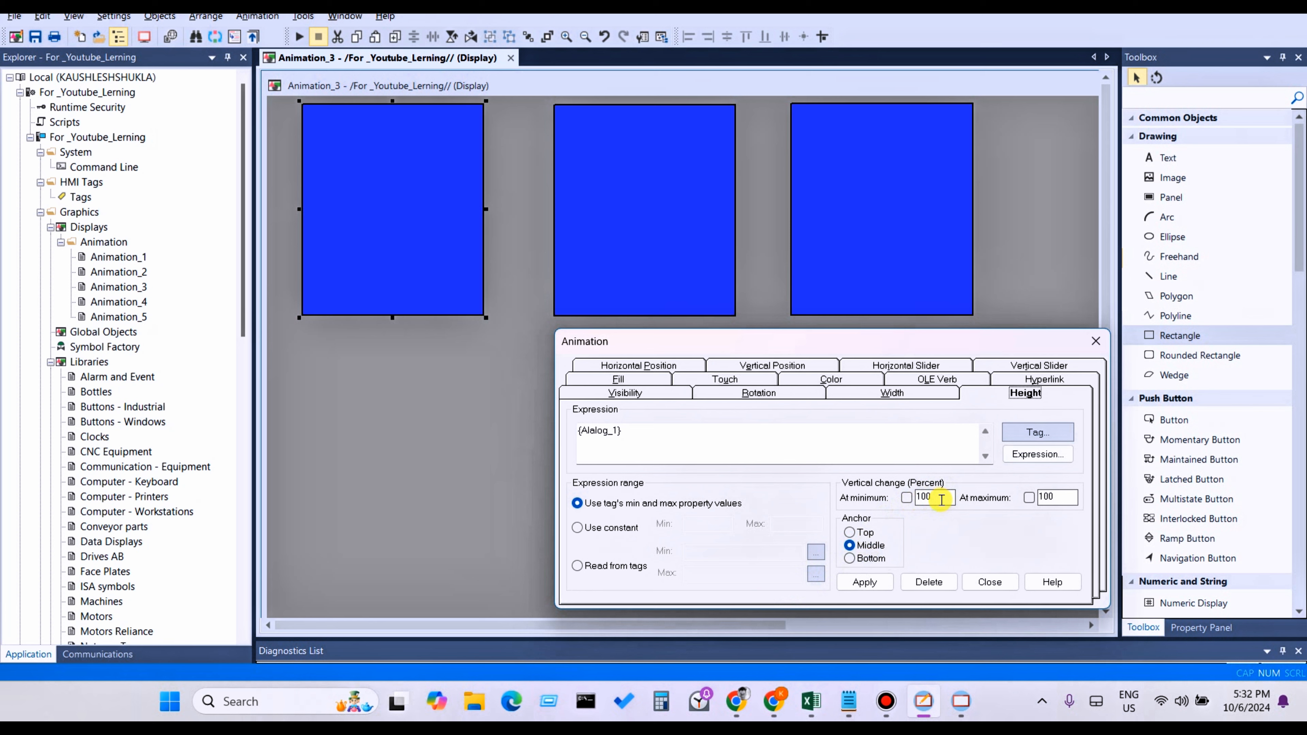
Enable vertical change limits of 0 percent at minimum and 50 percent at maximum, with the anchor set to Top
double_click(917, 497)
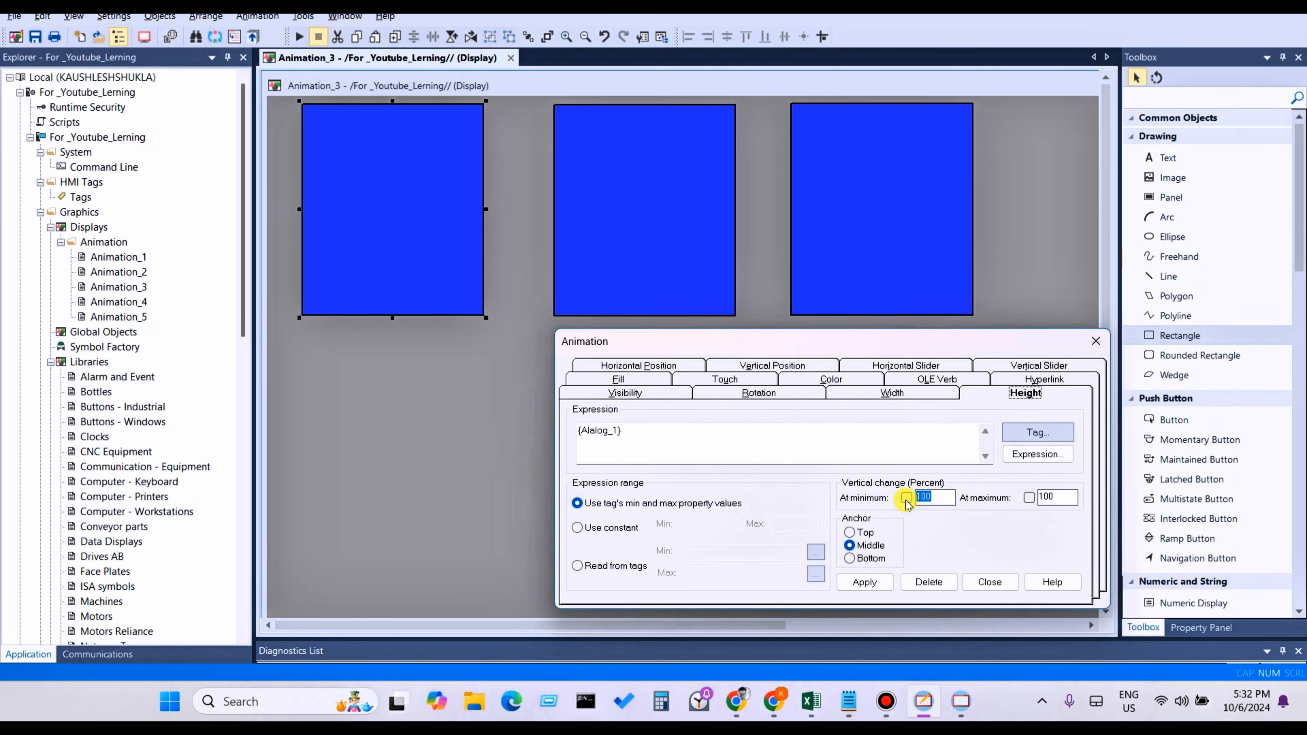
text(0)
click(900, 534)
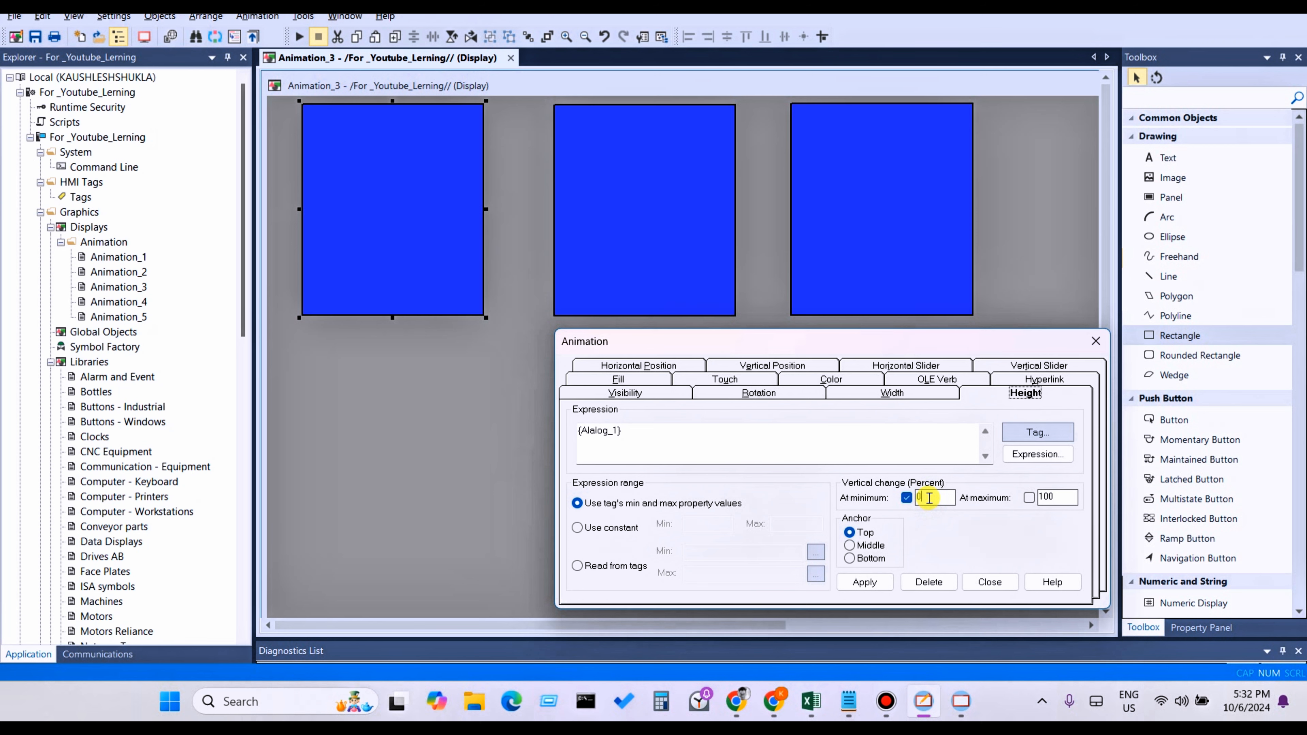
double_click(1054, 497)
click(1028, 497)
double_click(1049, 497)
text(50)
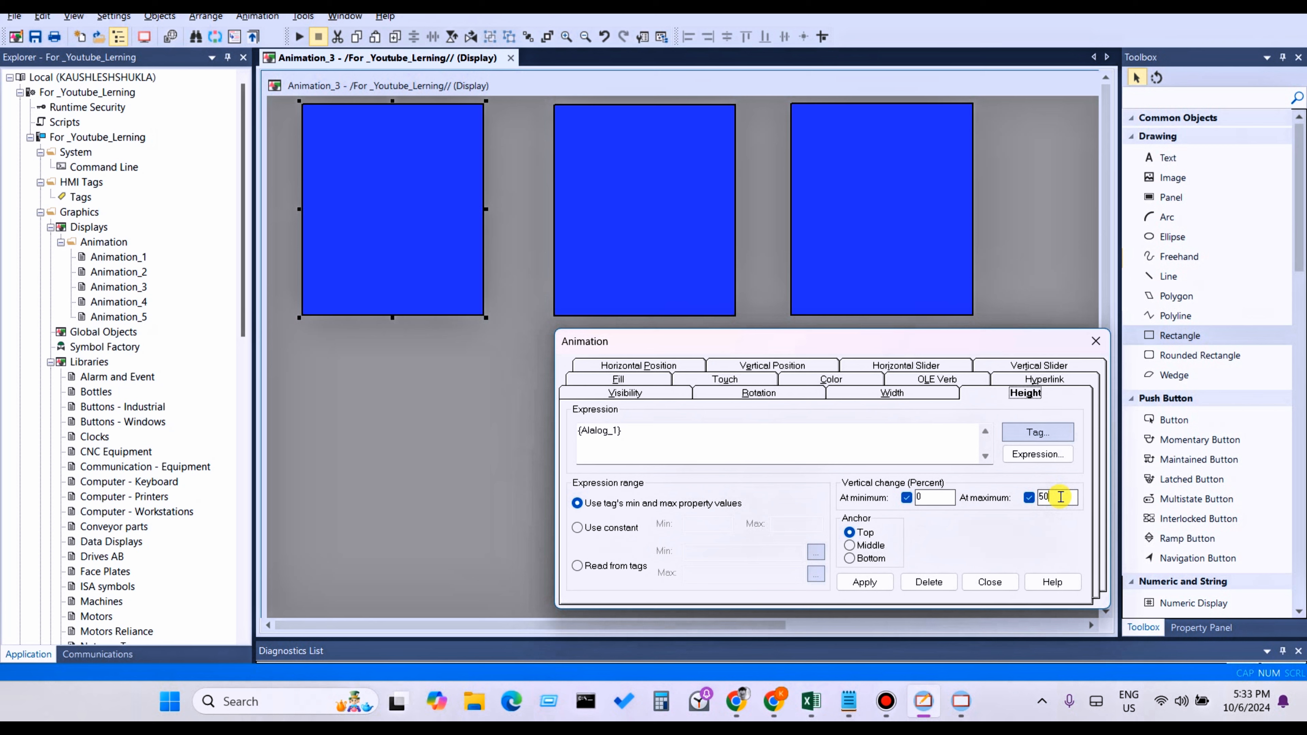
Set the height animation's vertical change to 50 percent at minimum and 100 percent at maximum
click(931, 499)
key(BackSpace)
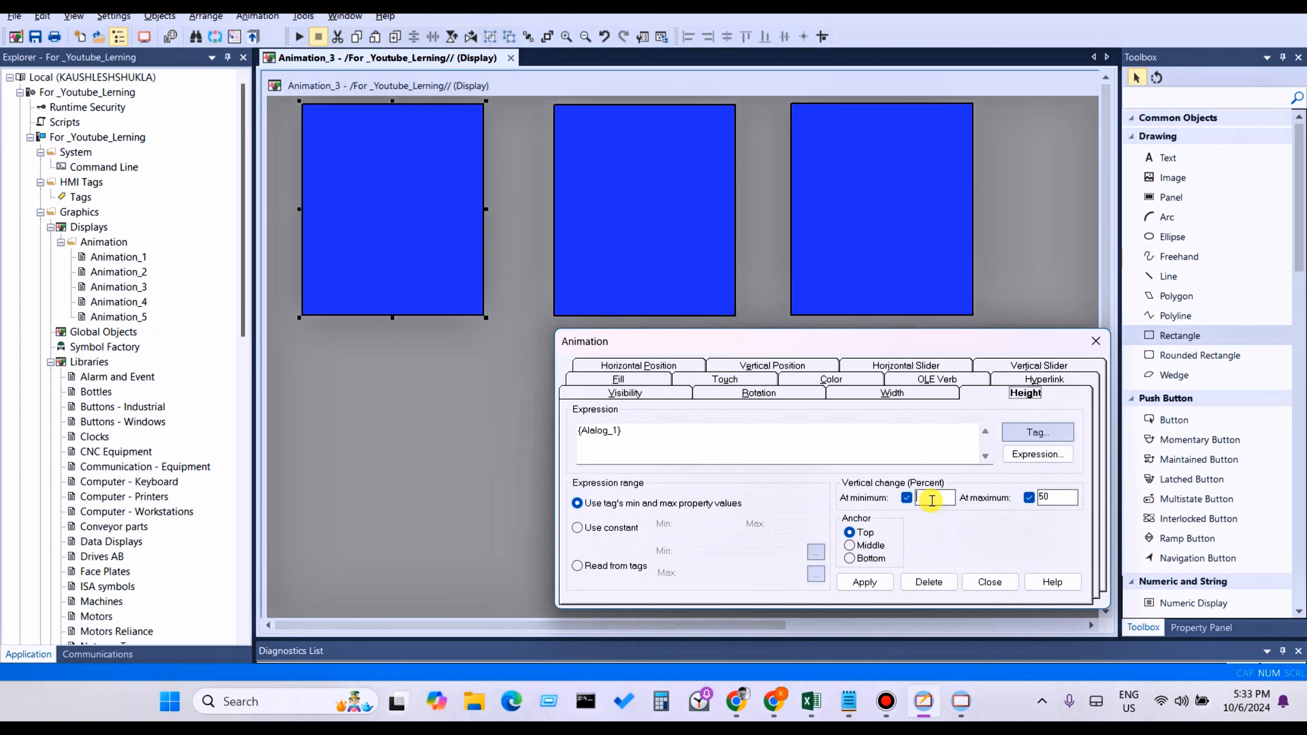
text(50)
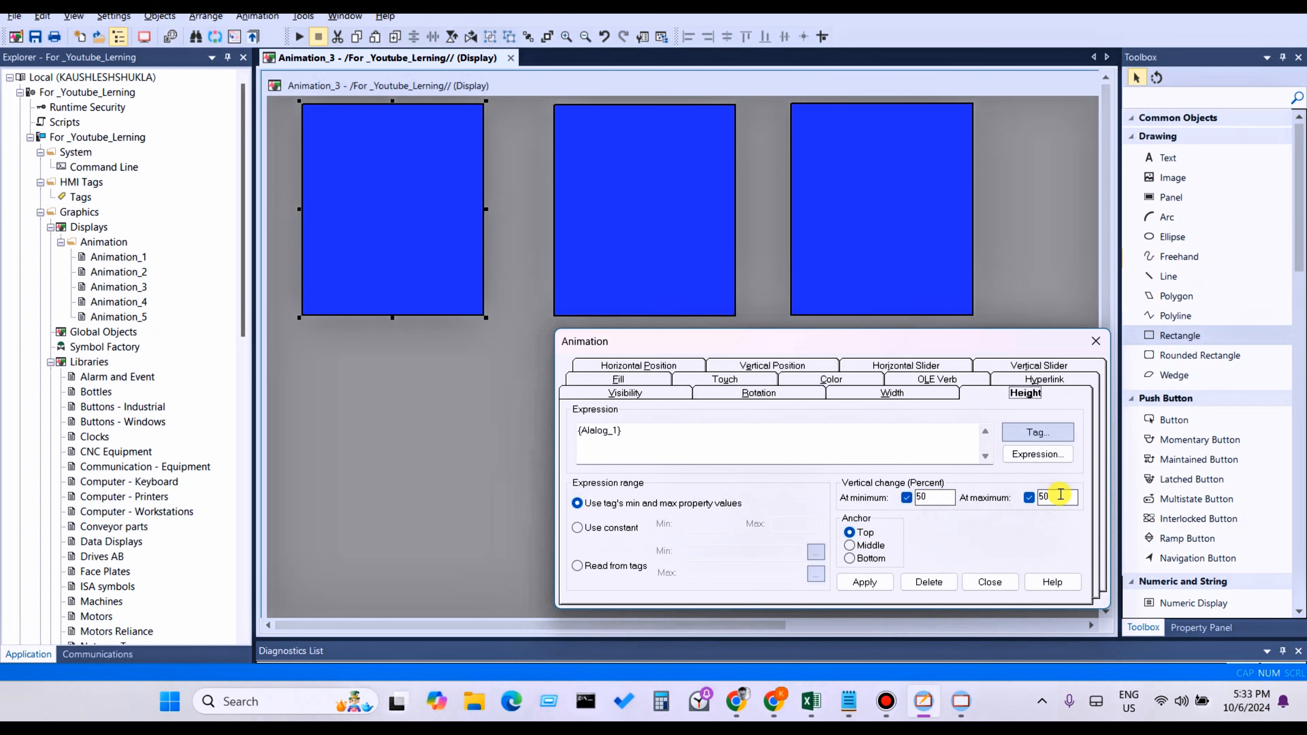
click(1056, 492)
key(BackSpace)
key(BackSpace)
text(100)
click(844, 428)
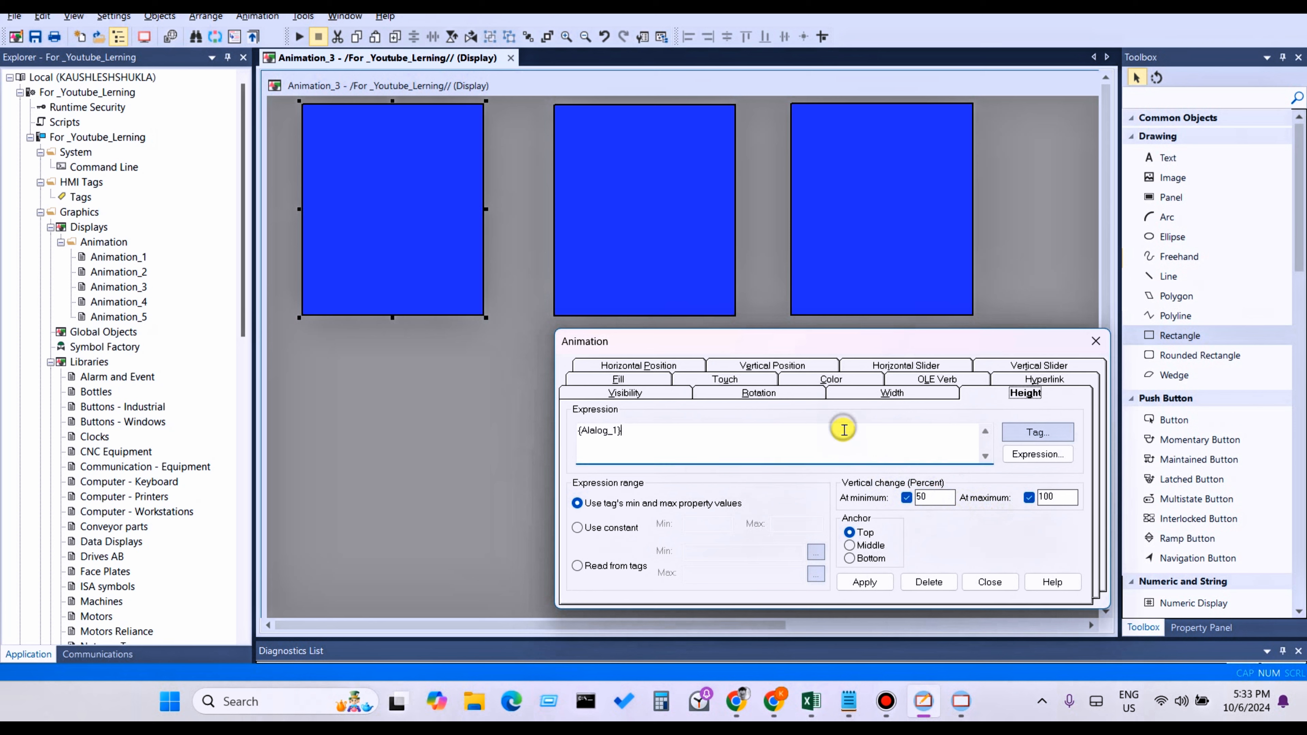
Set the vertical change at minimum to 0 percent, then apply the left rectangle's height animation and close its settings
double_click(929, 497)
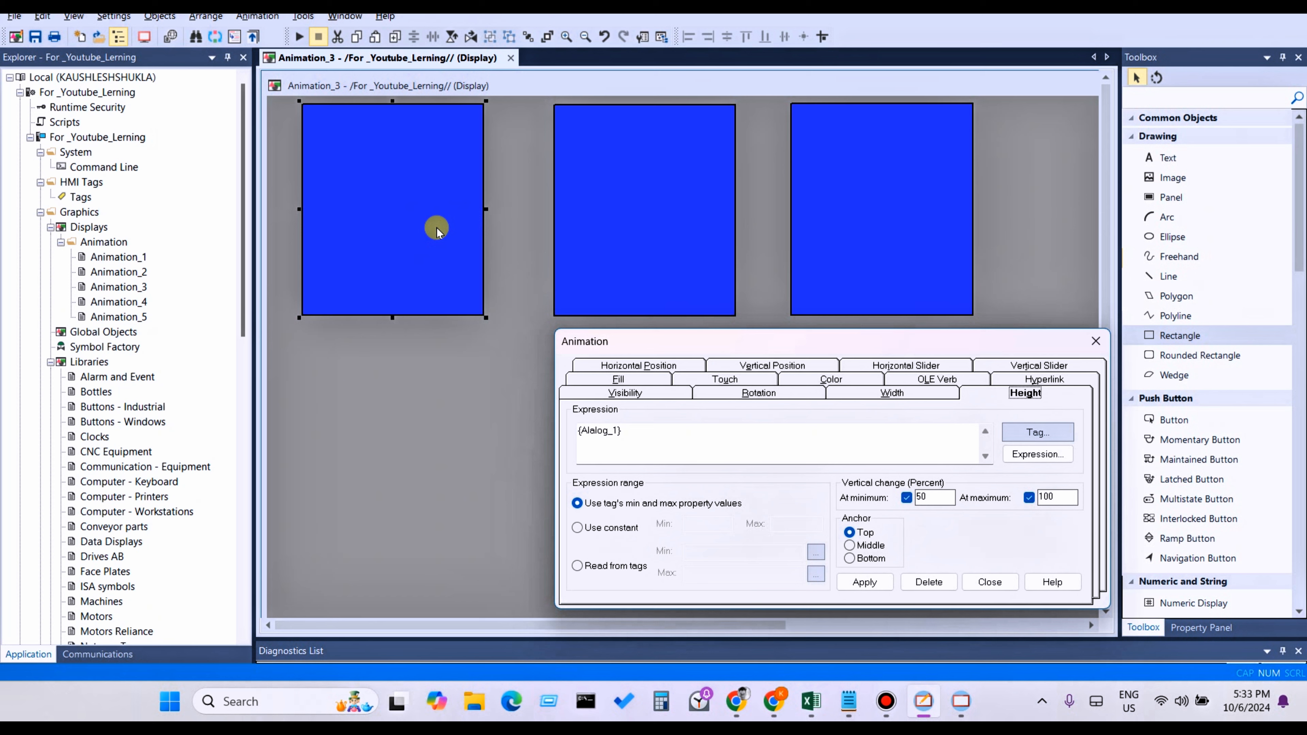
click(934, 499)
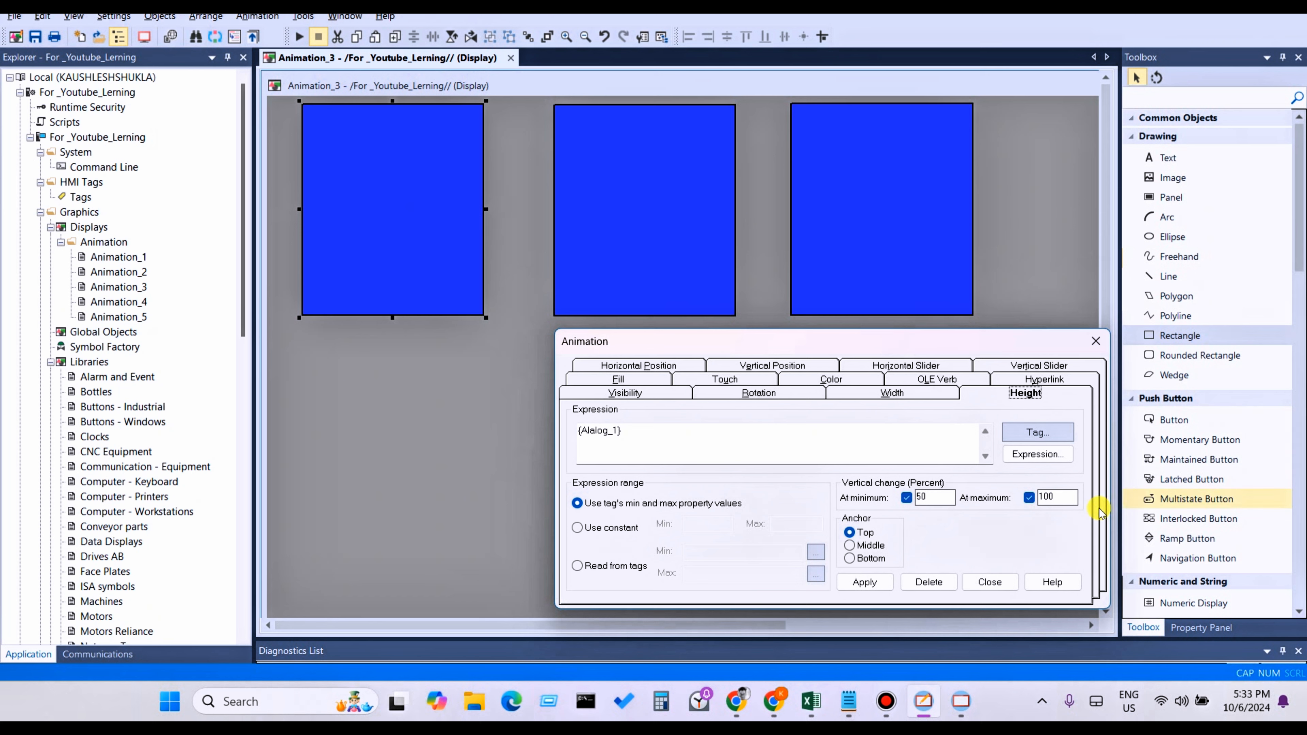
click(1065, 498)
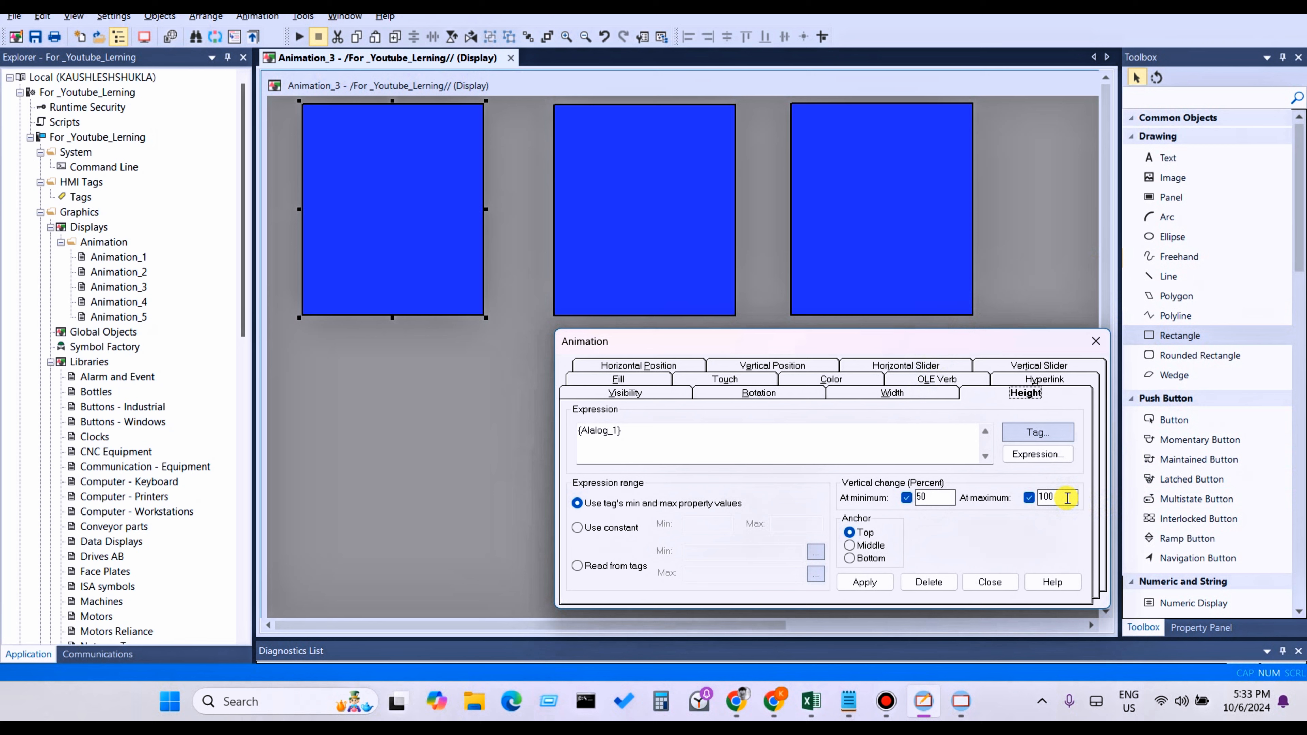
click(930, 497)
key(BackSpace)
key(BackSpace)
text(0)
click(864, 583)
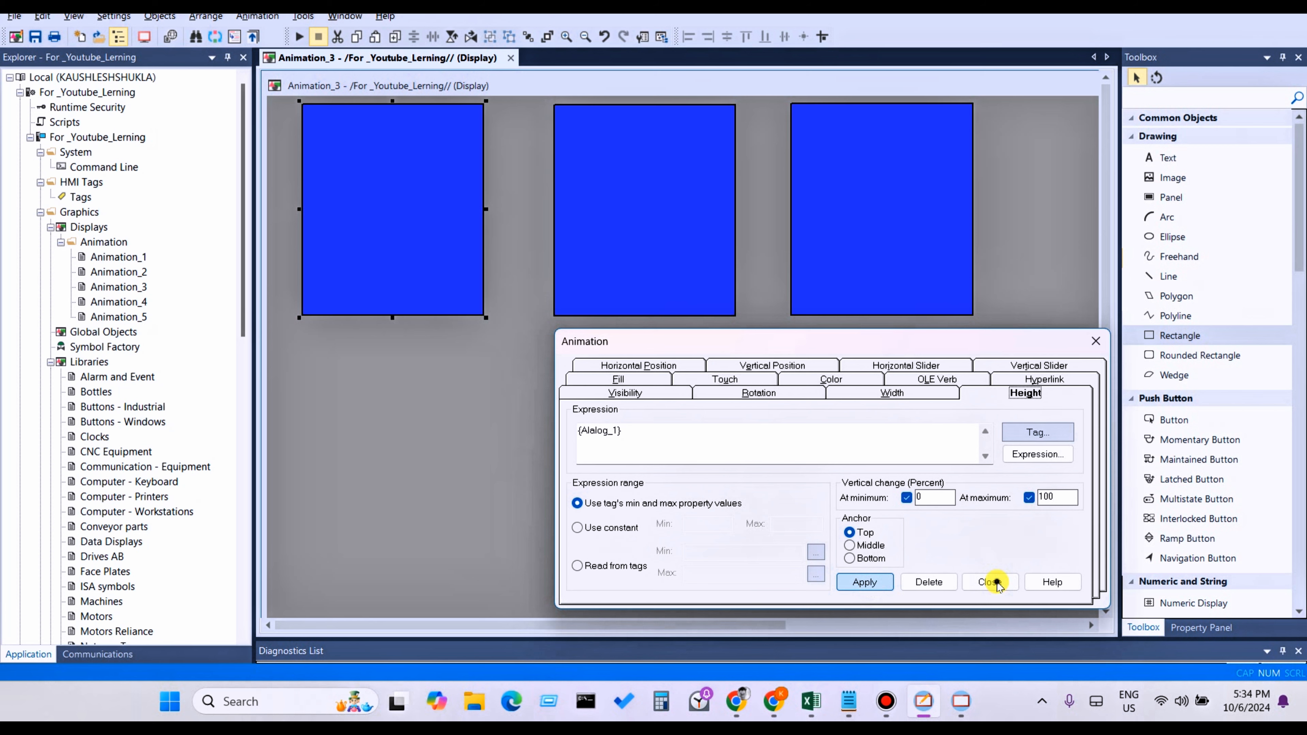
click(991, 582)
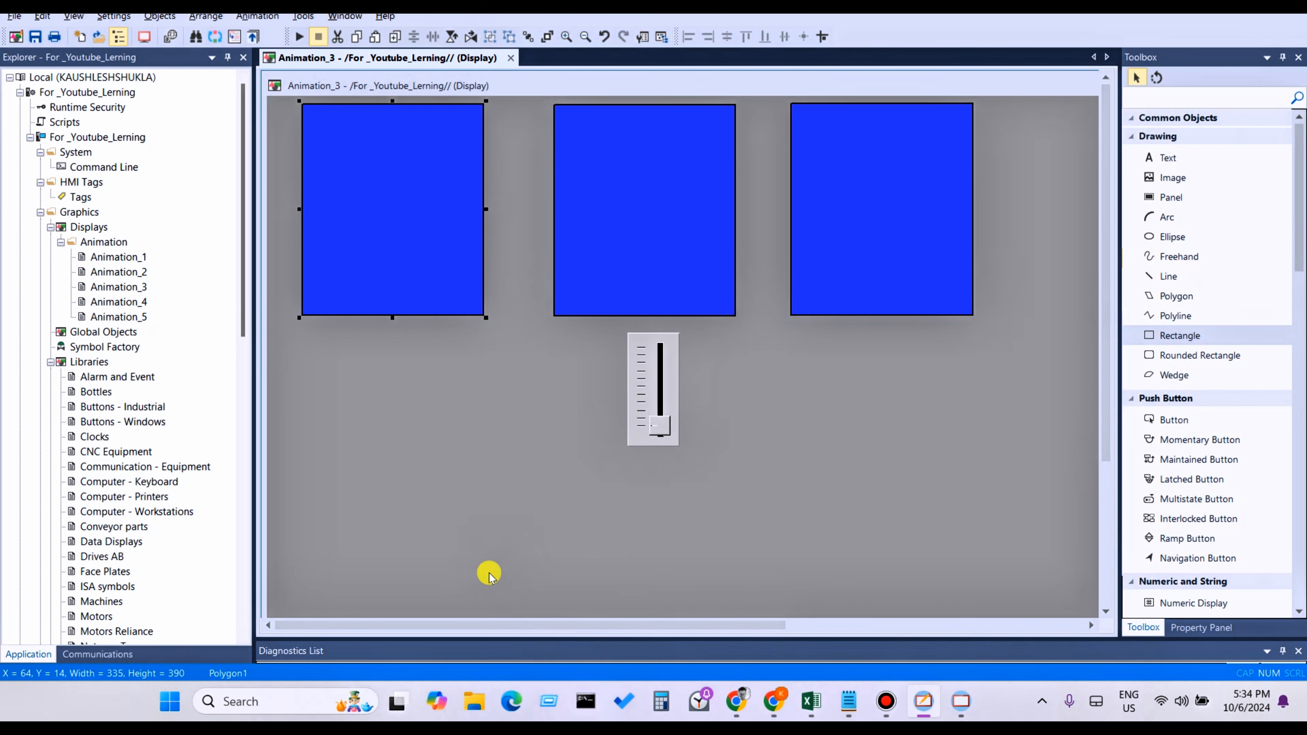
Copy the left rectangle's animation and paste it onto the middle rectangle
right_click(489, 575)
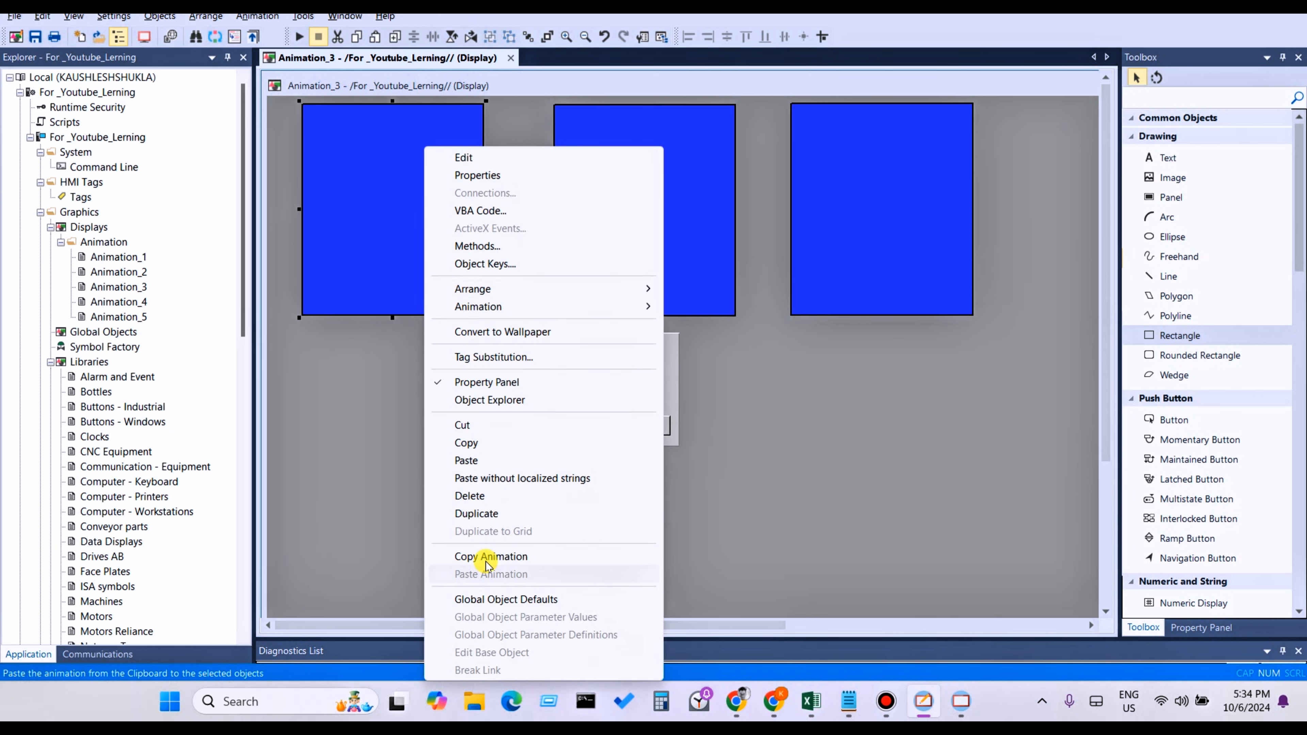
click(486, 557)
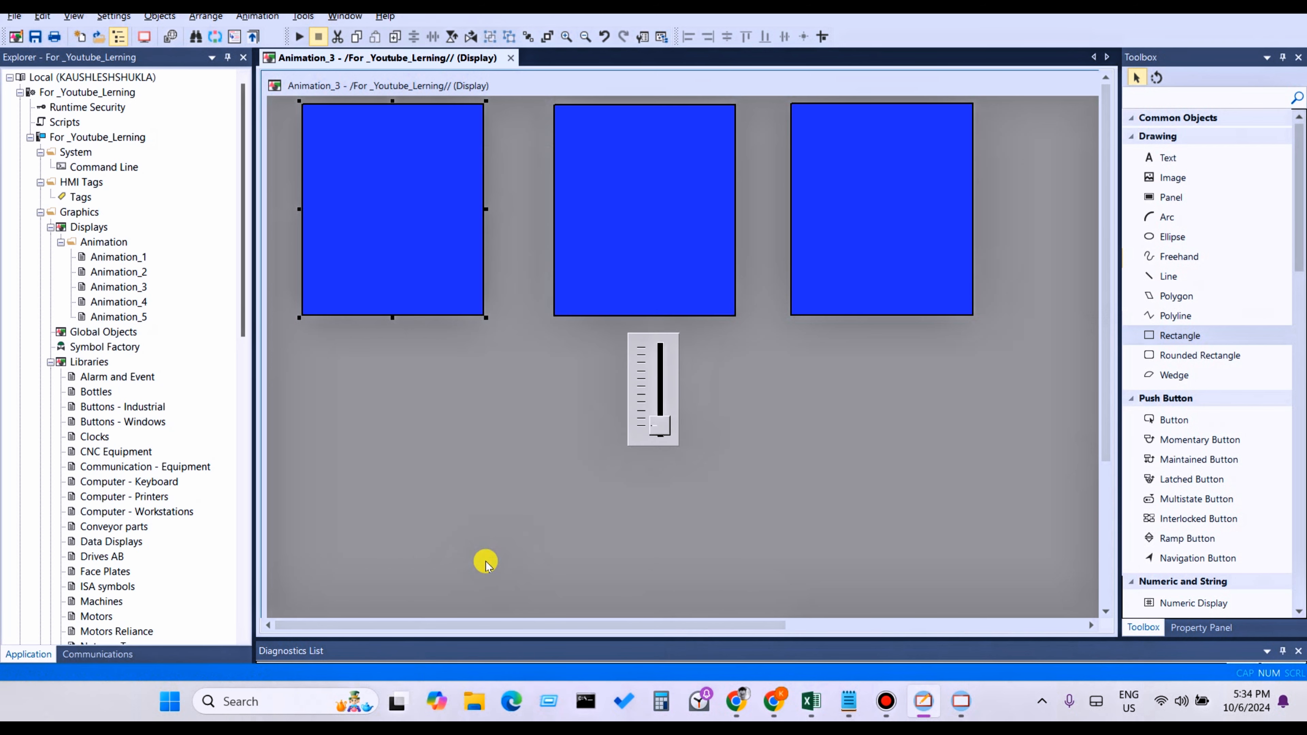
key(Caps_Lock)
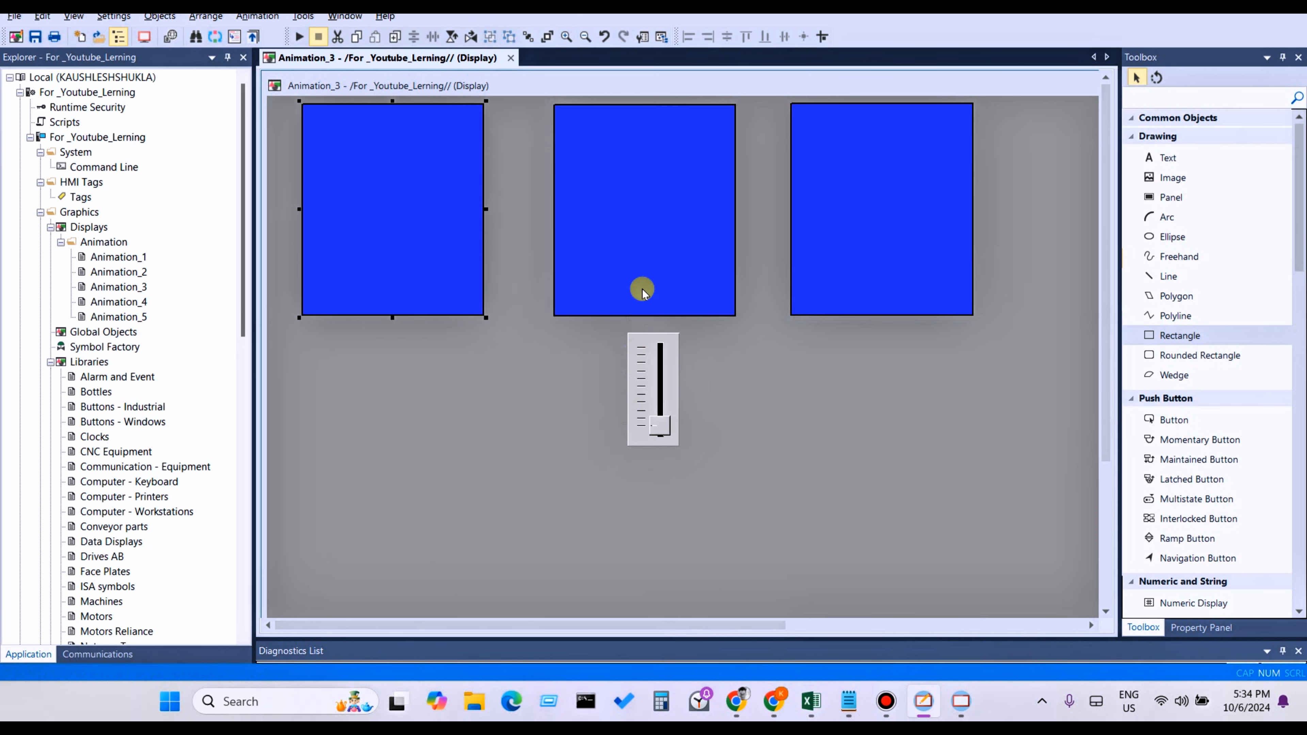
click(646, 246)
right_click(647, 246)
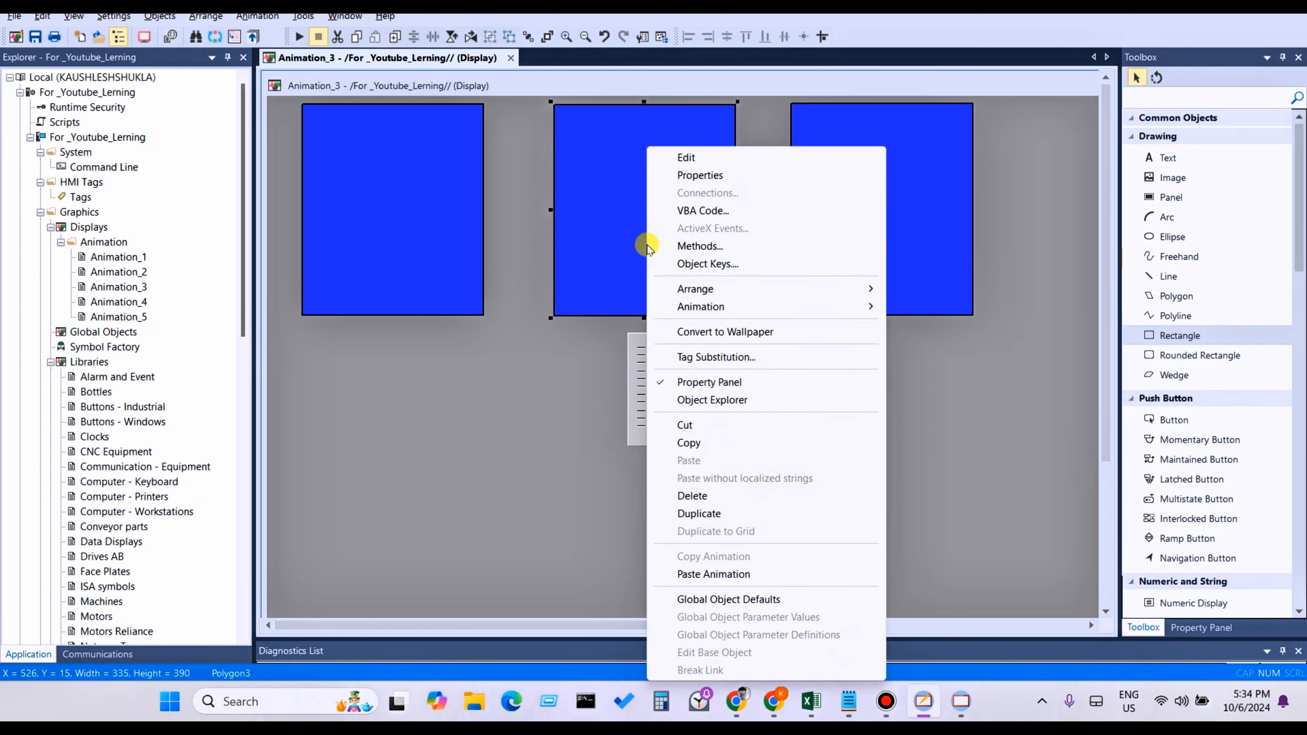
click(753, 574)
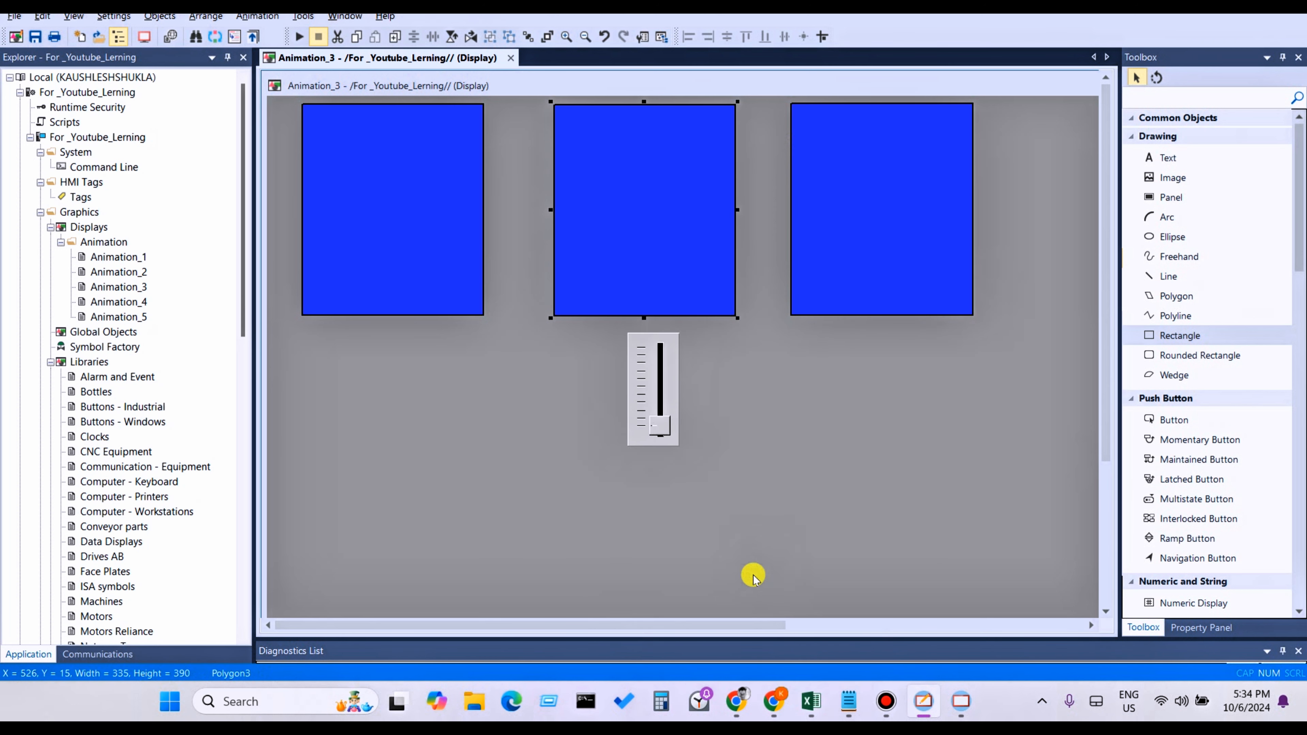
Change the middle rectangle's height animation anchor to Bottom and apply it
right_click(665, 252)
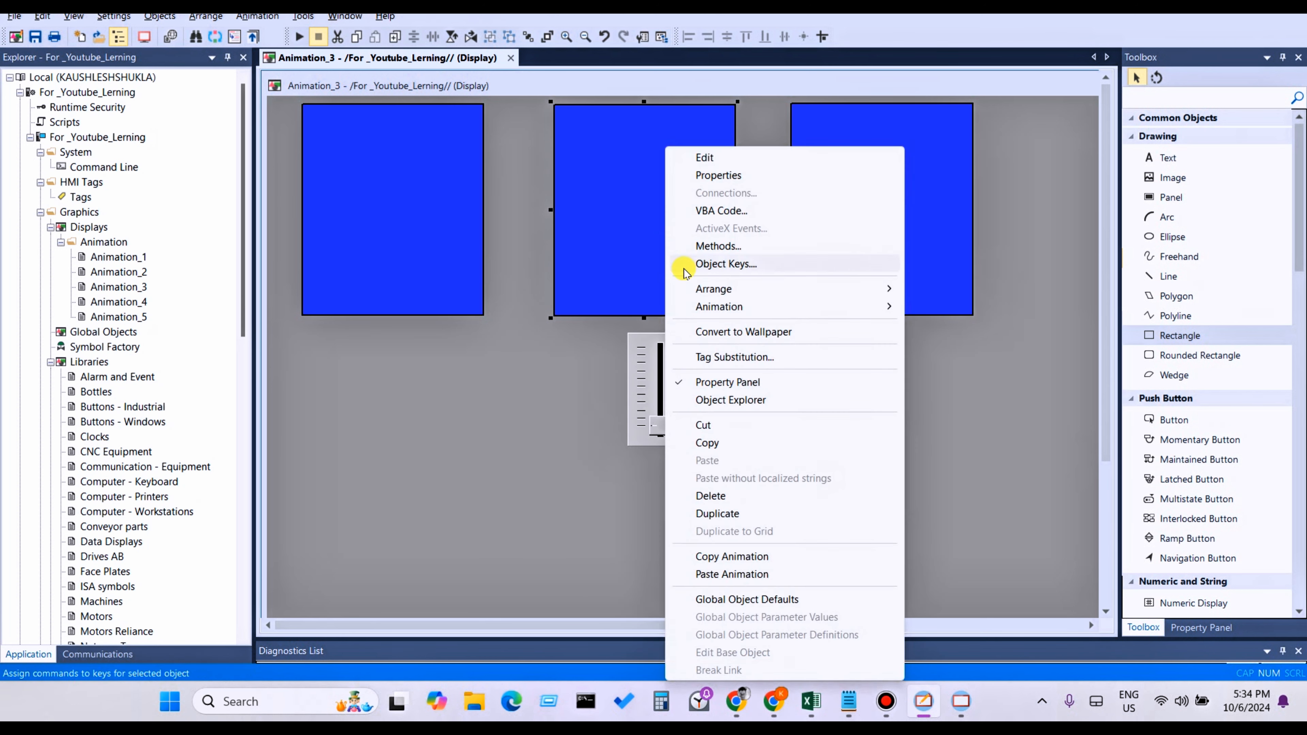
mouse_move(751, 306)
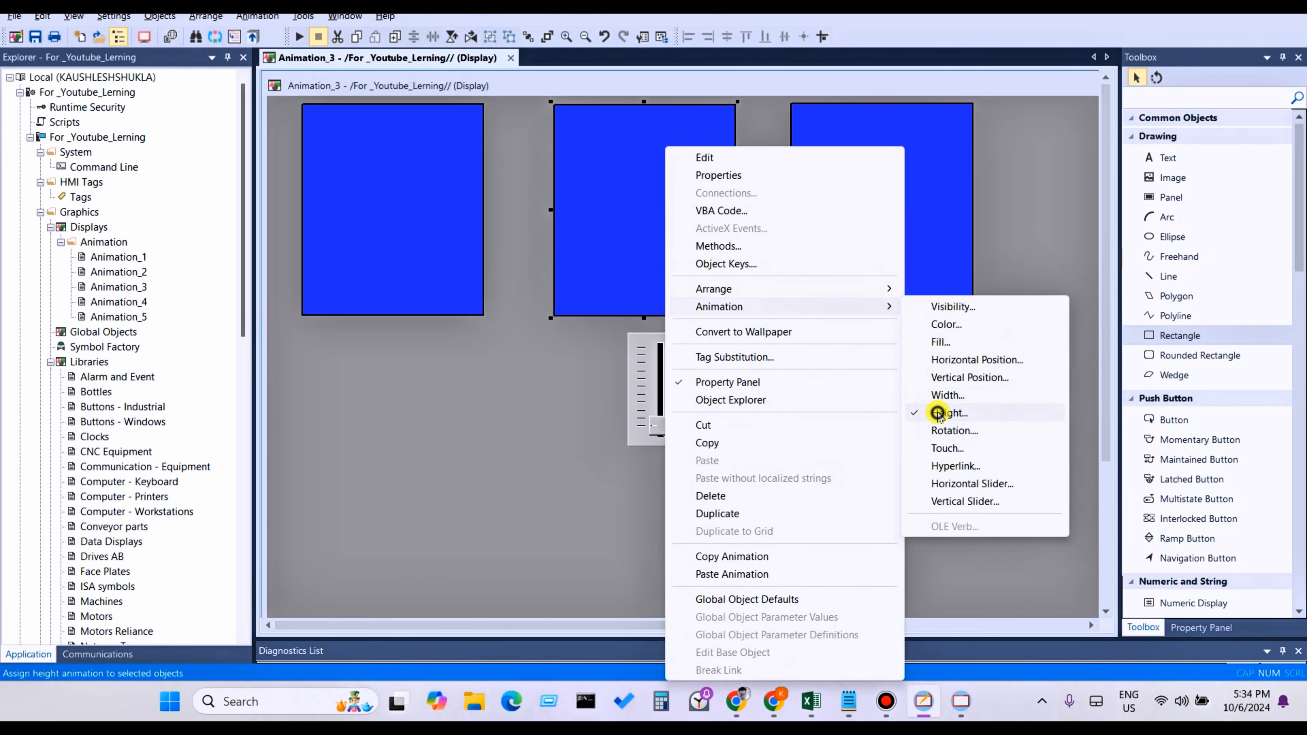
click(938, 397)
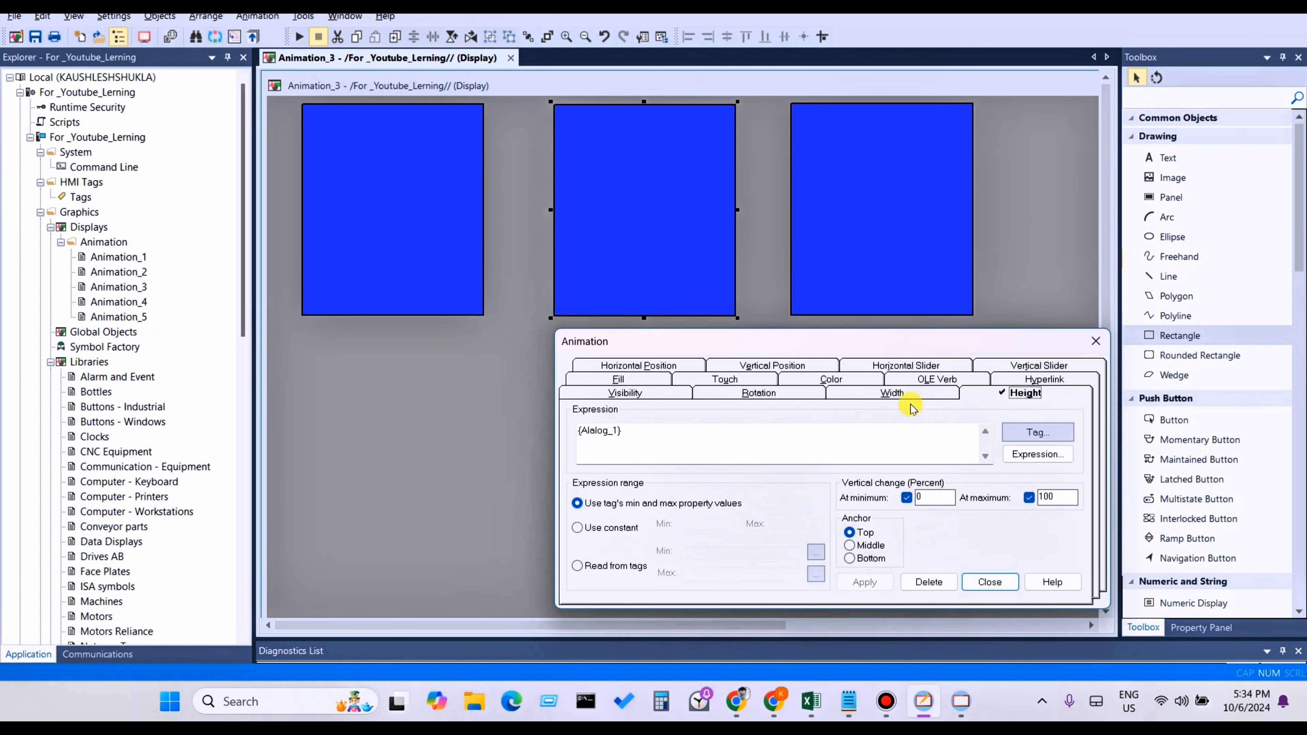
click(940, 498)
click(849, 559)
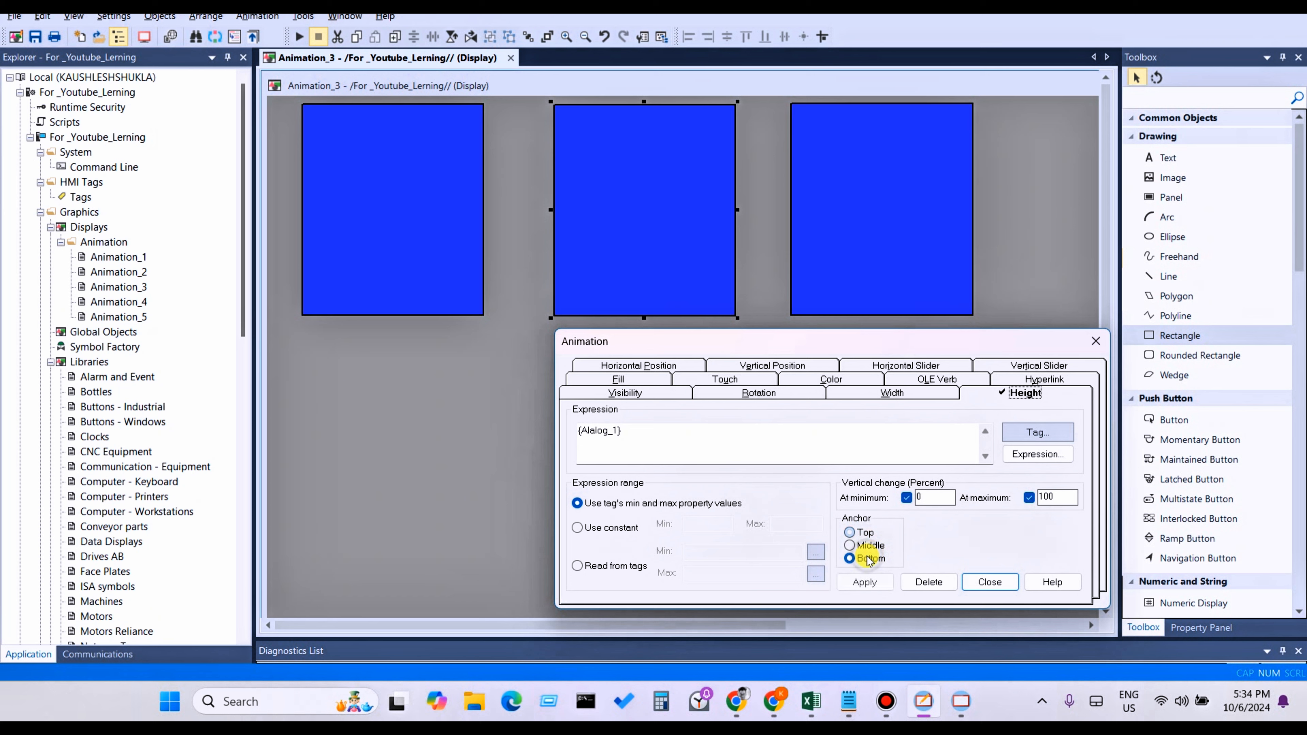
click(865, 581)
click(990, 581)
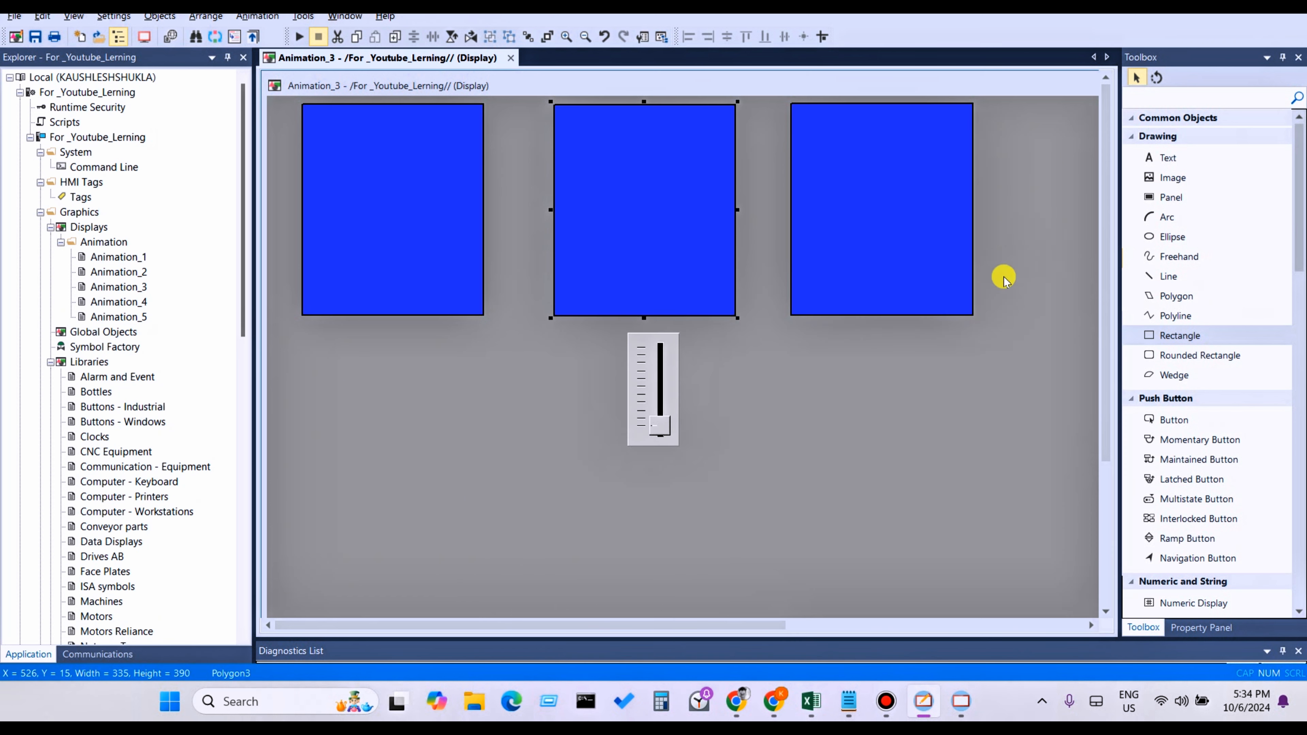
Paste the copied animation onto the right rectangle and set its height anchor to Middle
right_click(926, 235)
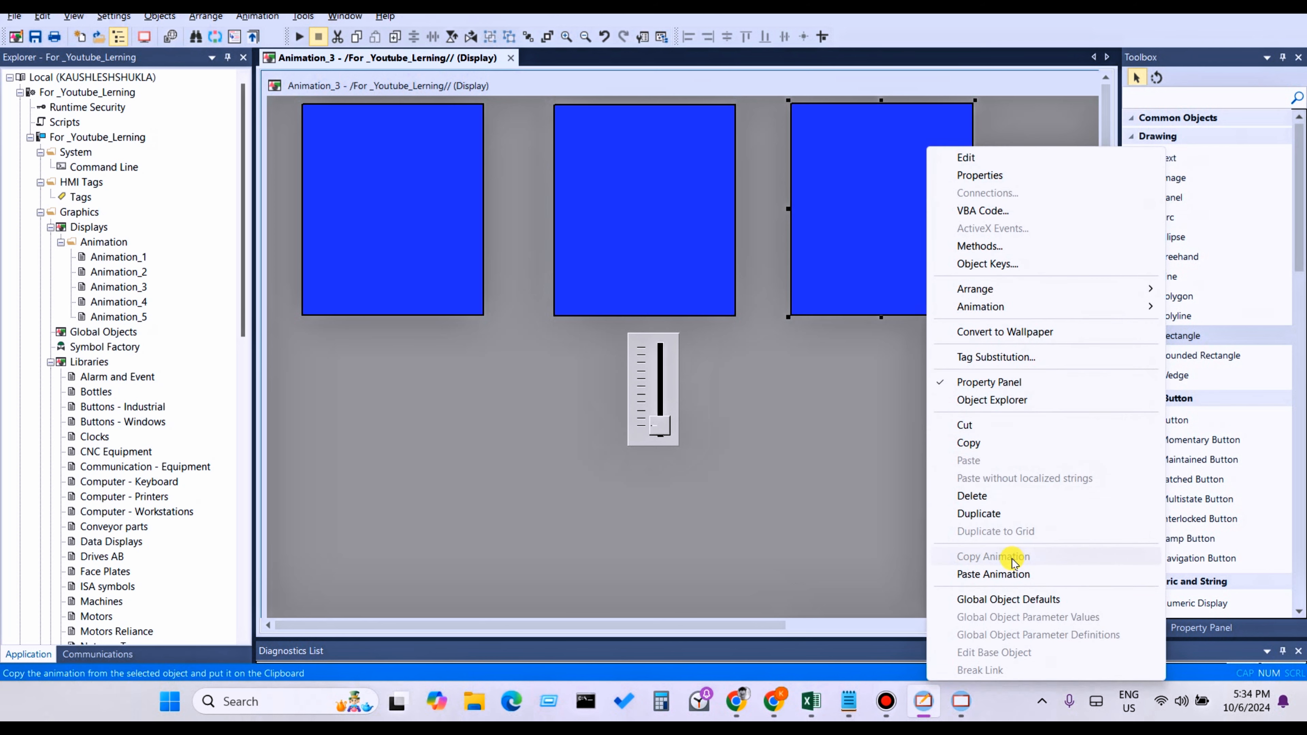
click(1002, 575)
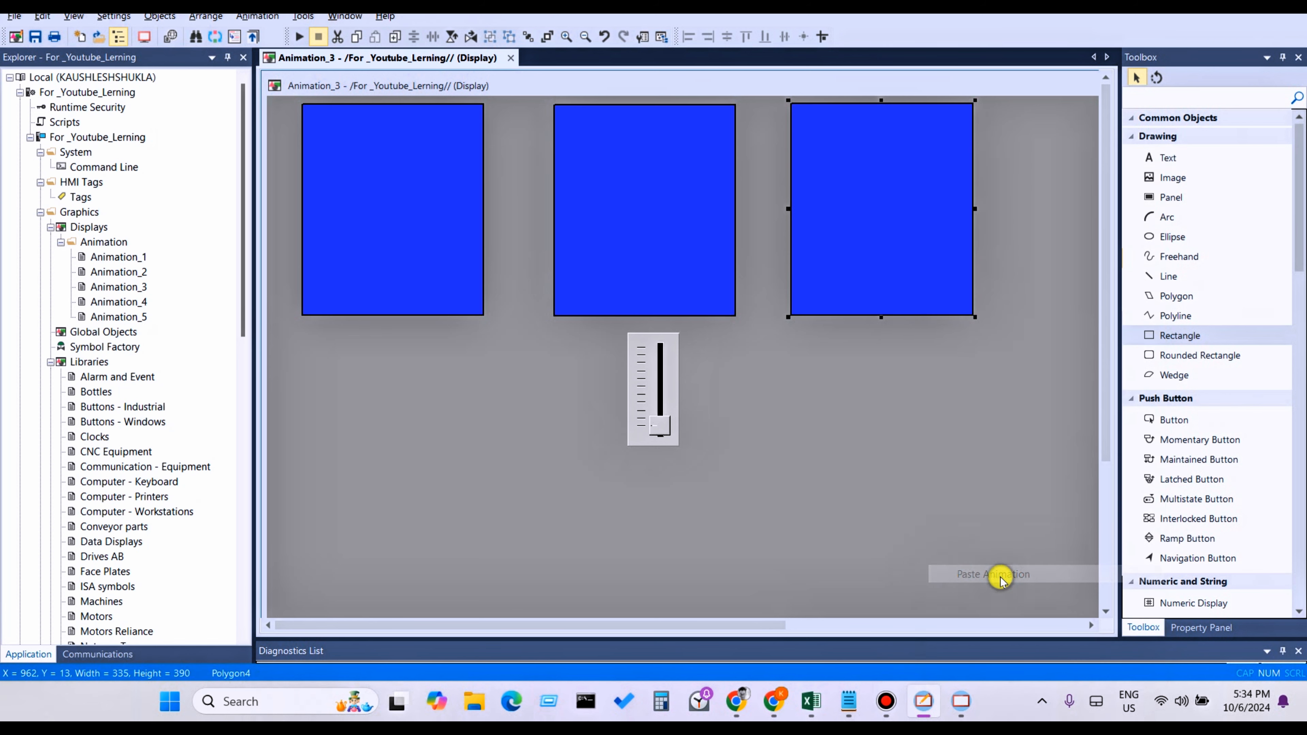
right_click(869, 265)
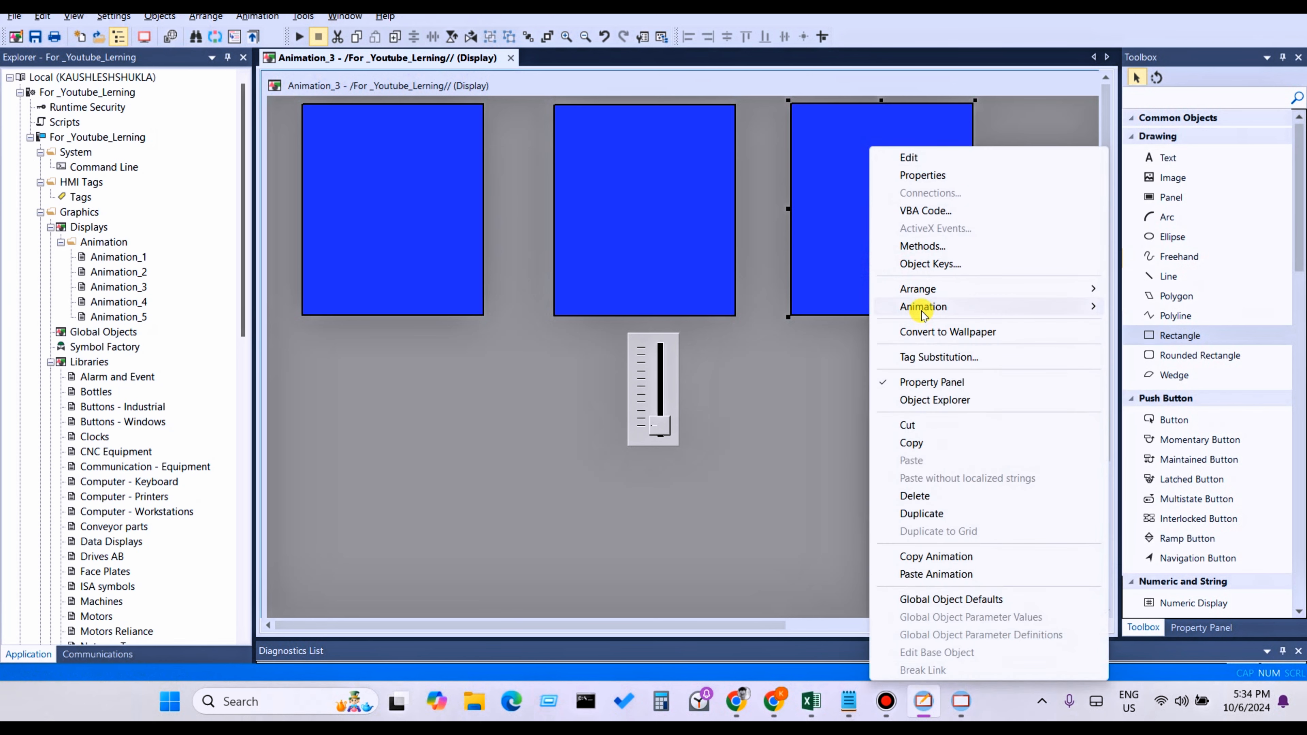
mouse_move(924, 315)
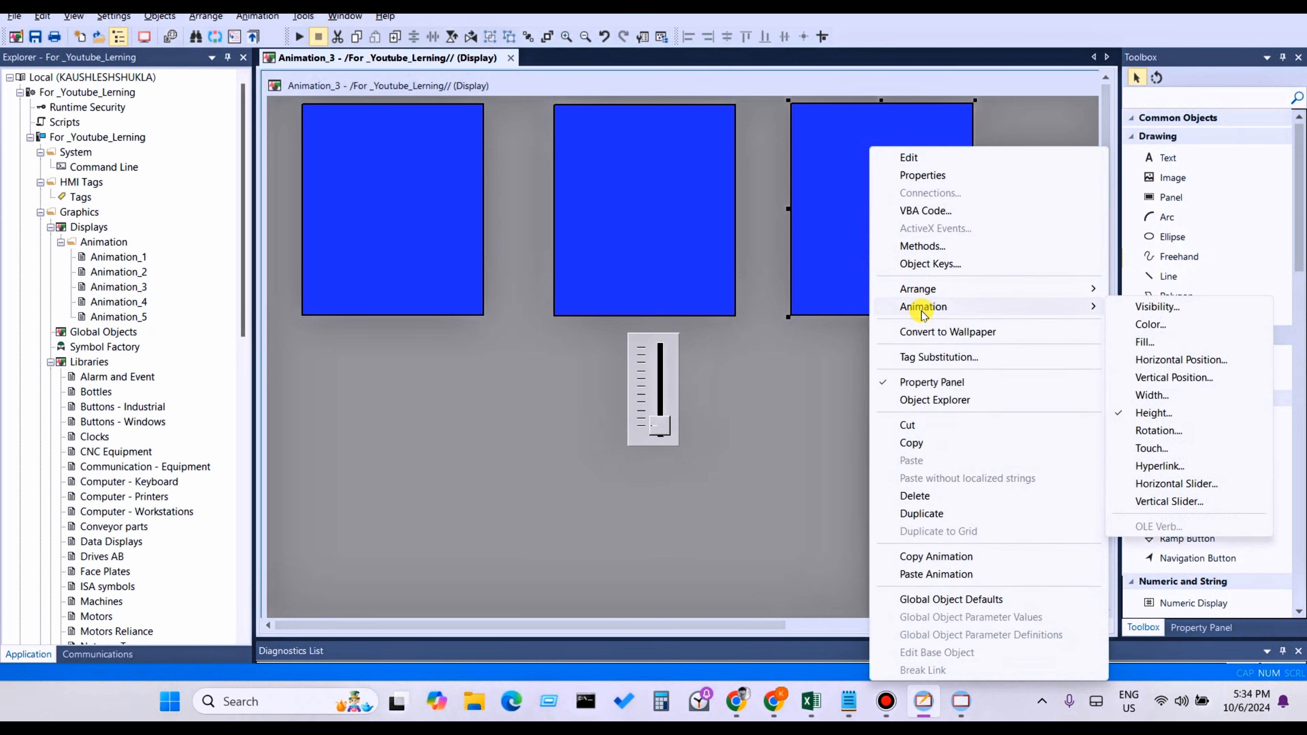
click(1139, 416)
click(849, 545)
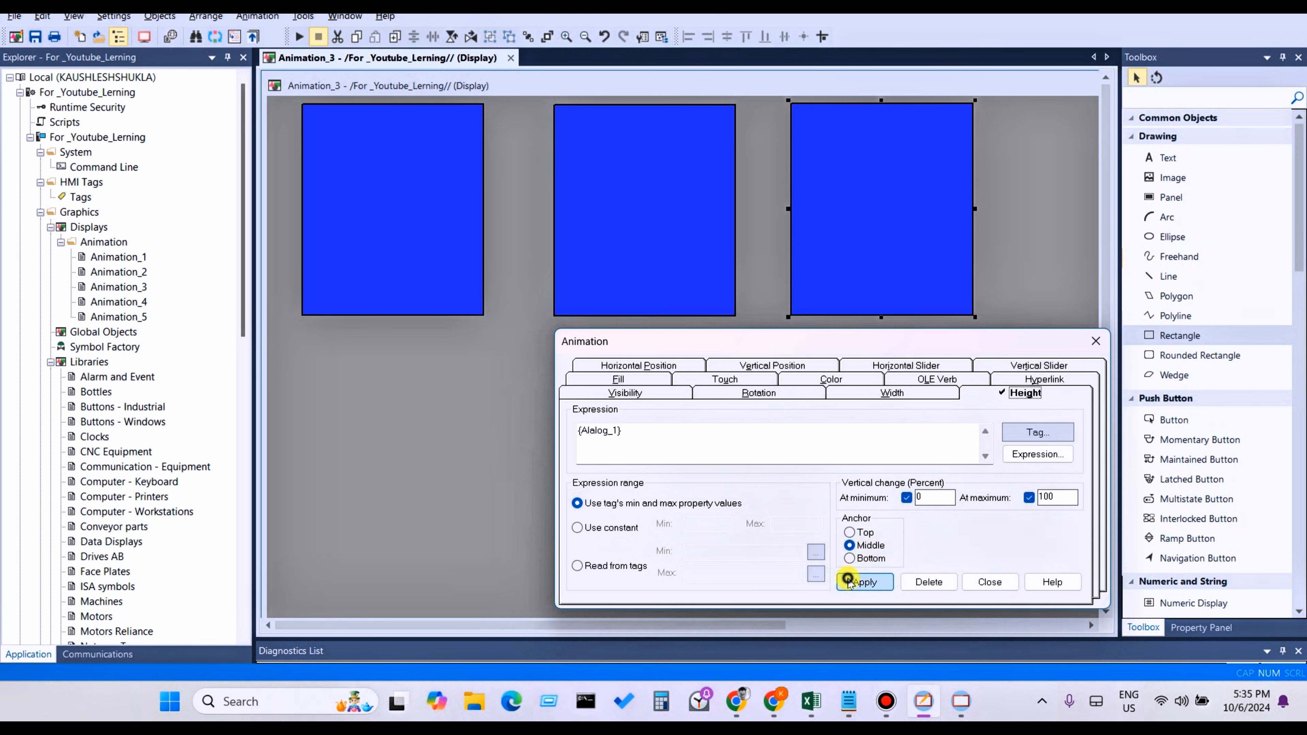
click(864, 582)
click(990, 583)
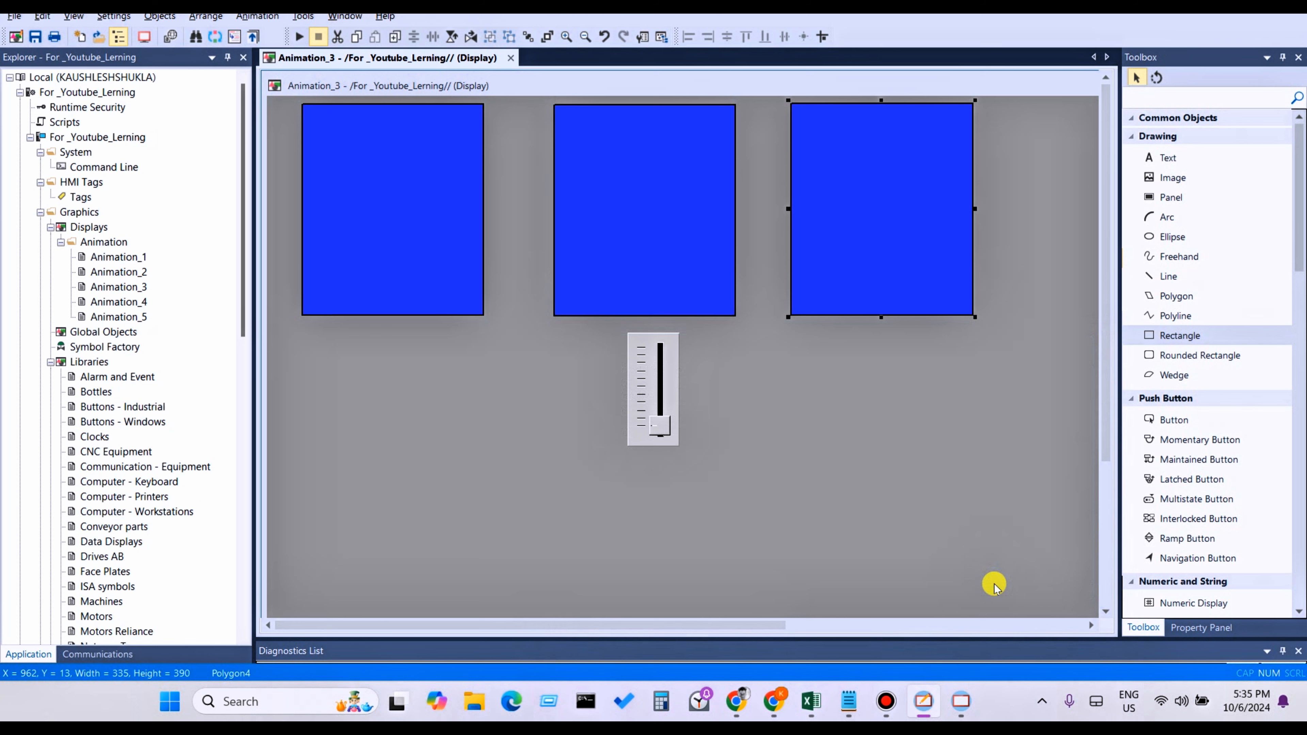
Duplicate the three rectangles together and place the copies in a row below the slider
ctrl+click(443, 276)
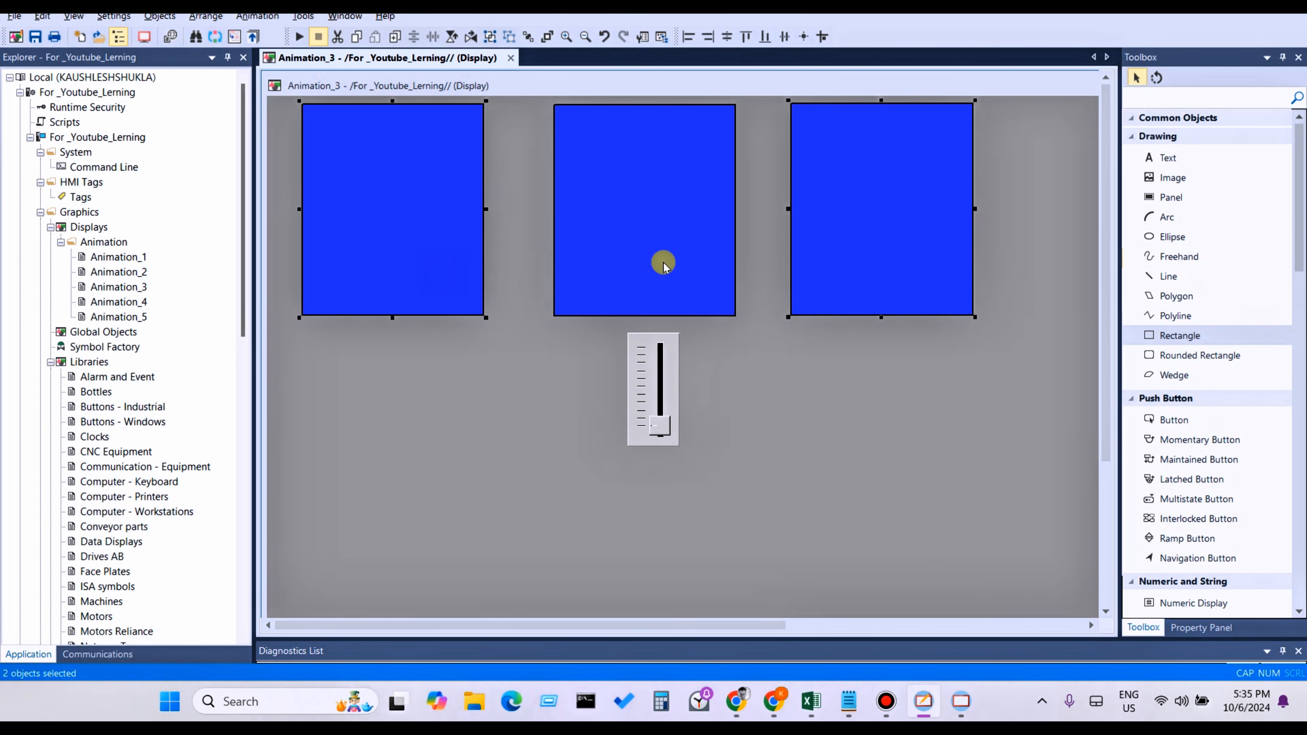
ctrl+click(664, 261)
key(ctrl+d)
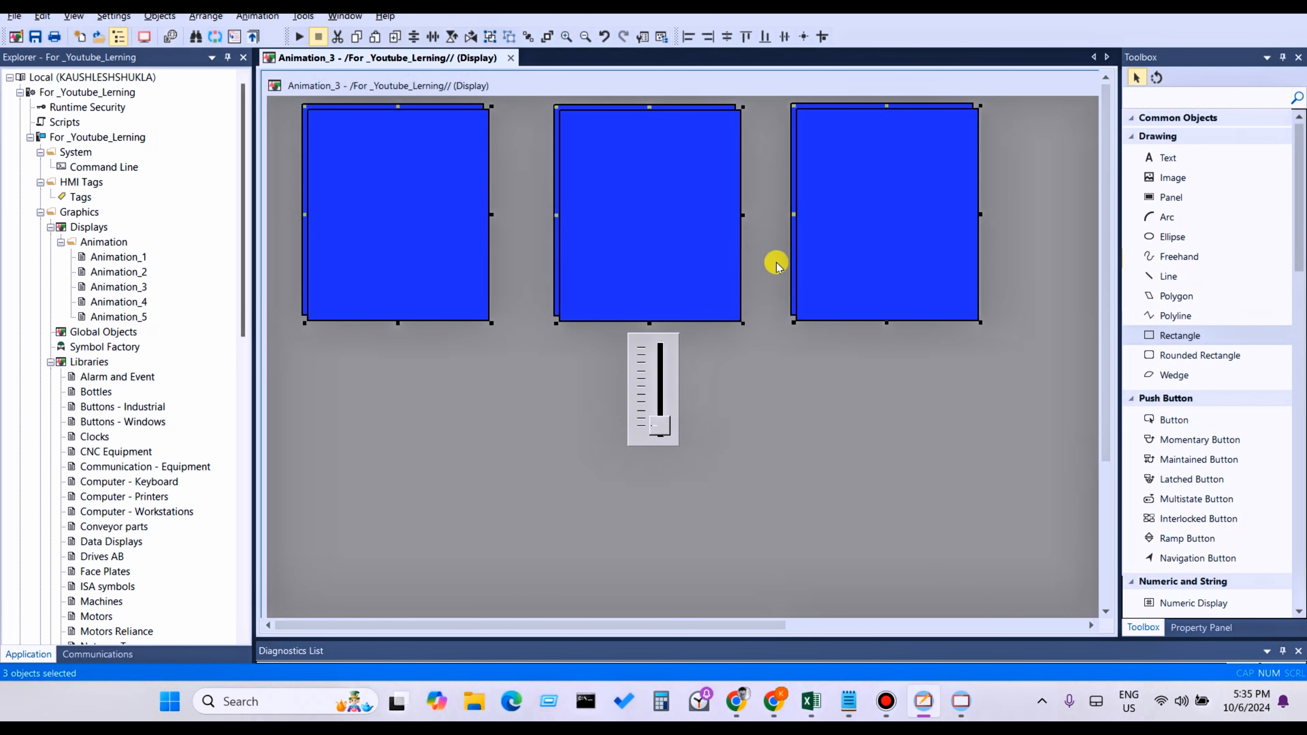
drag(847, 260, 860, 589)
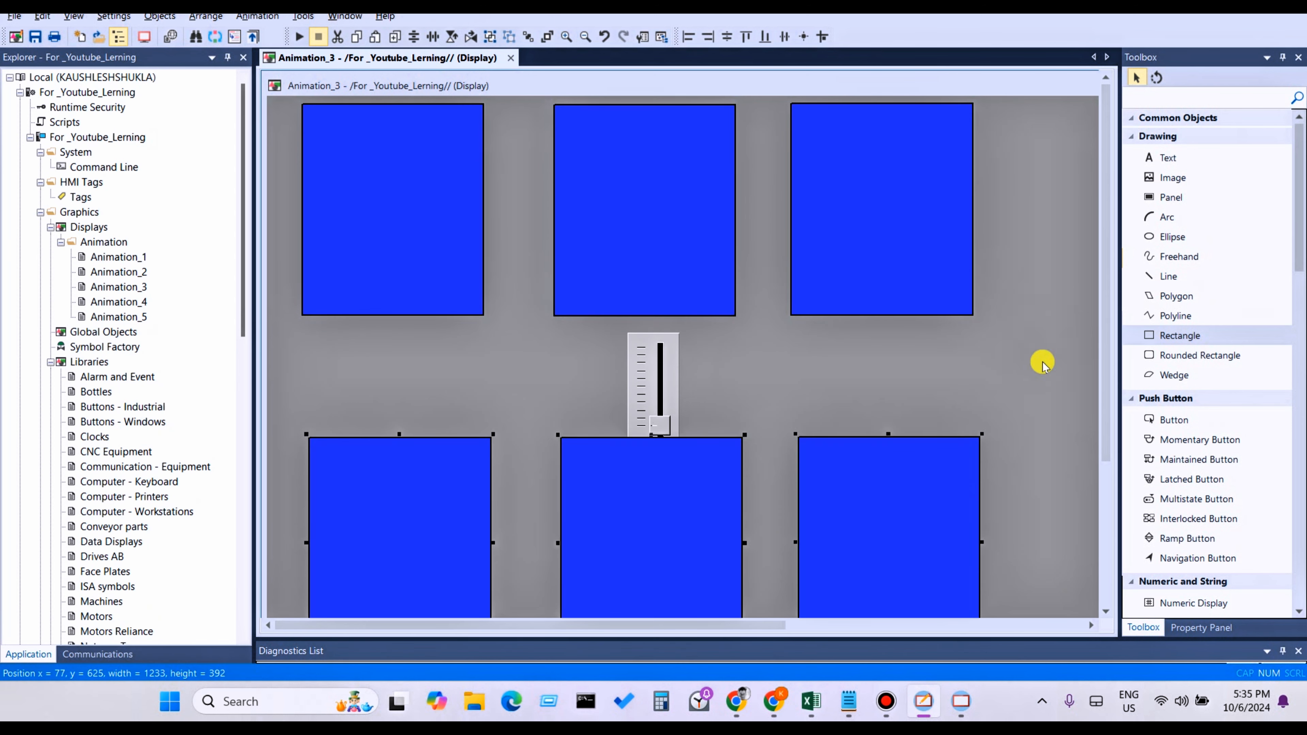
scroll(977, 406, down, 3)
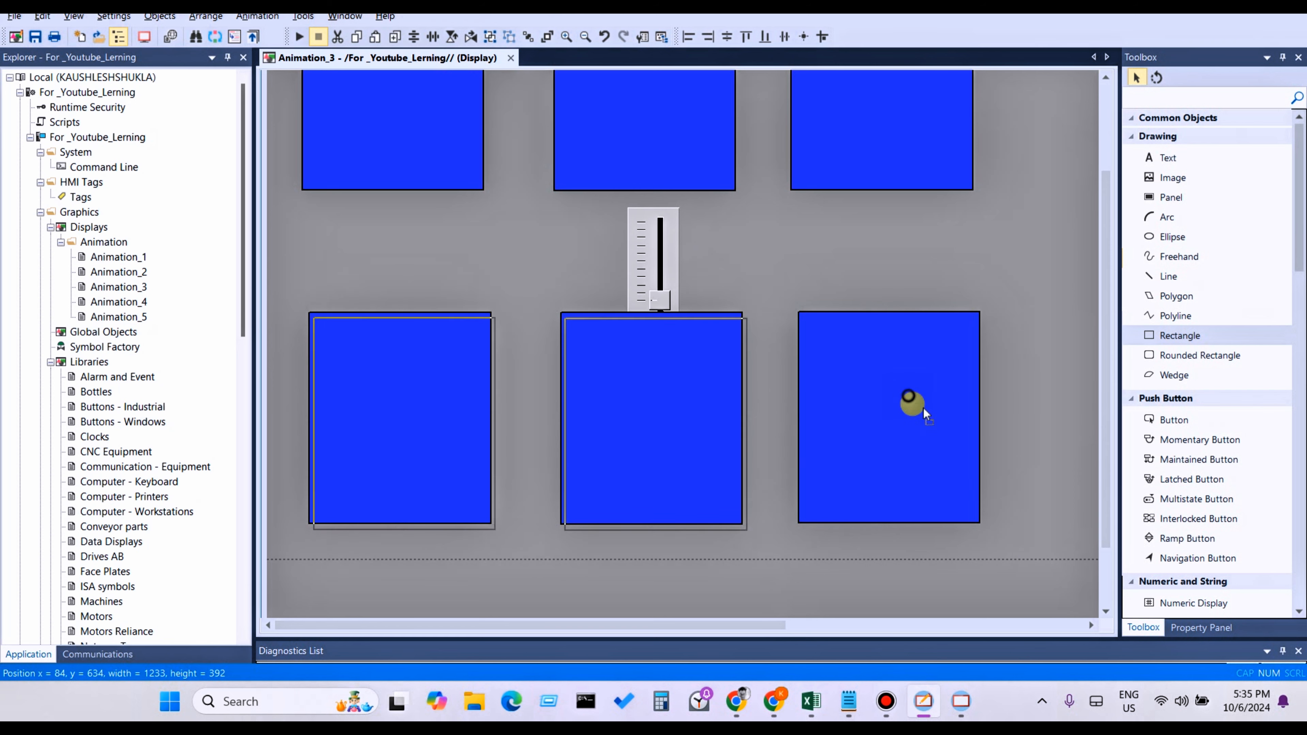
mouse_move(923, 407)
mouse_down()
mouse_move(910, 418)
mouse_move(921, 429)
mouse_up()
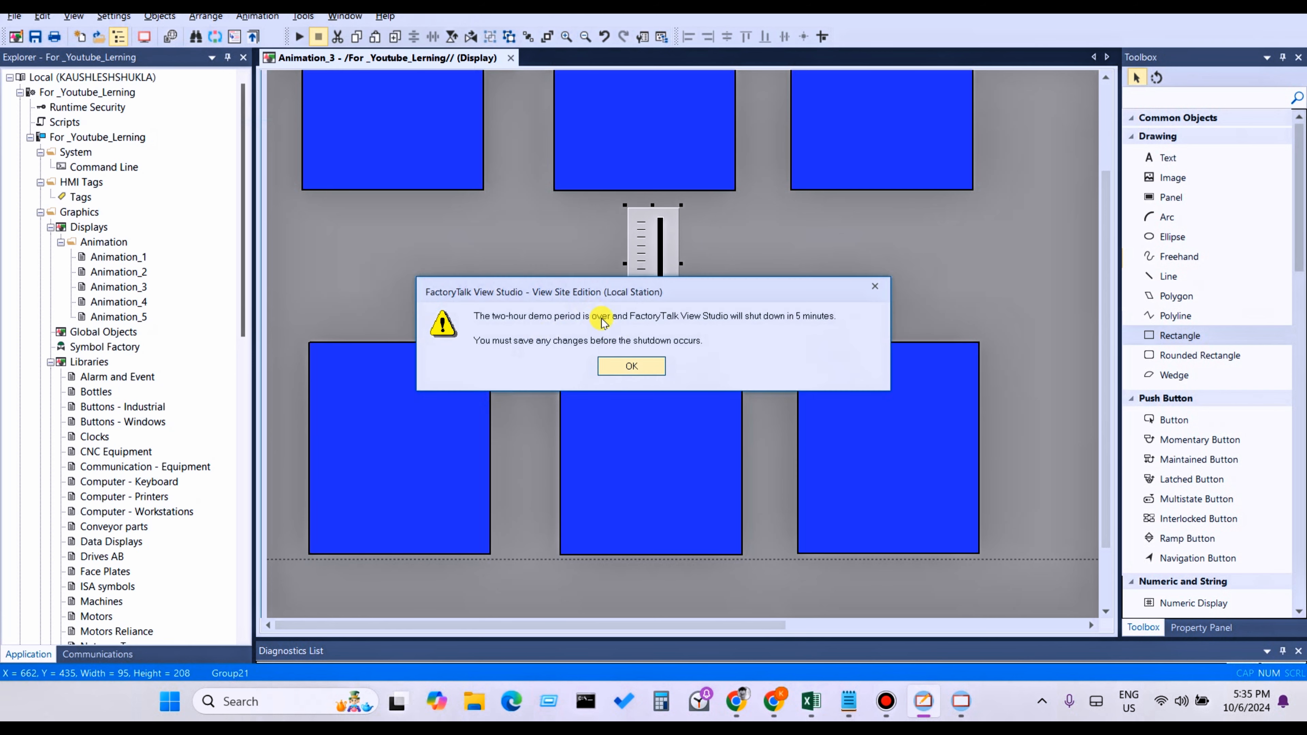
click(628, 367)
click(645, 300)
key(Caps_Lock)
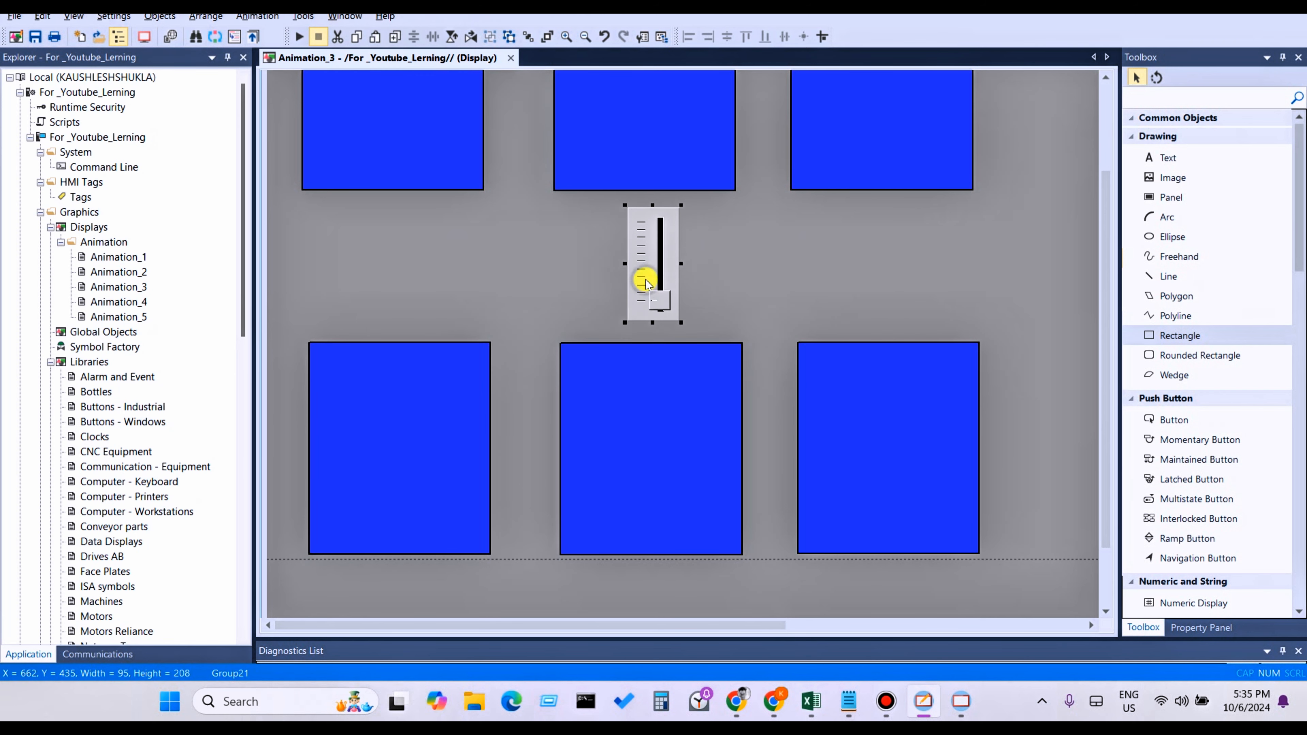
Delete the height animation from the lower left rectangle
click(468, 376)
right_click(456, 407)
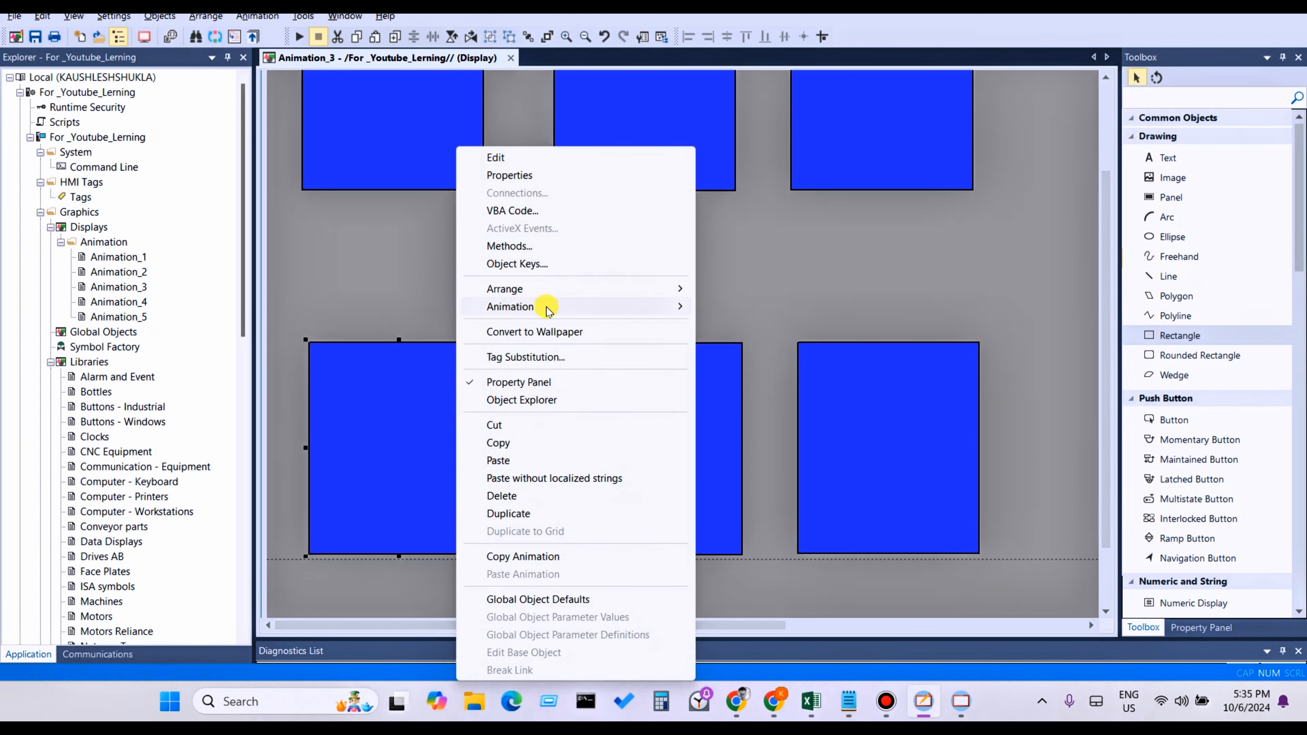
mouse_move(546, 307)
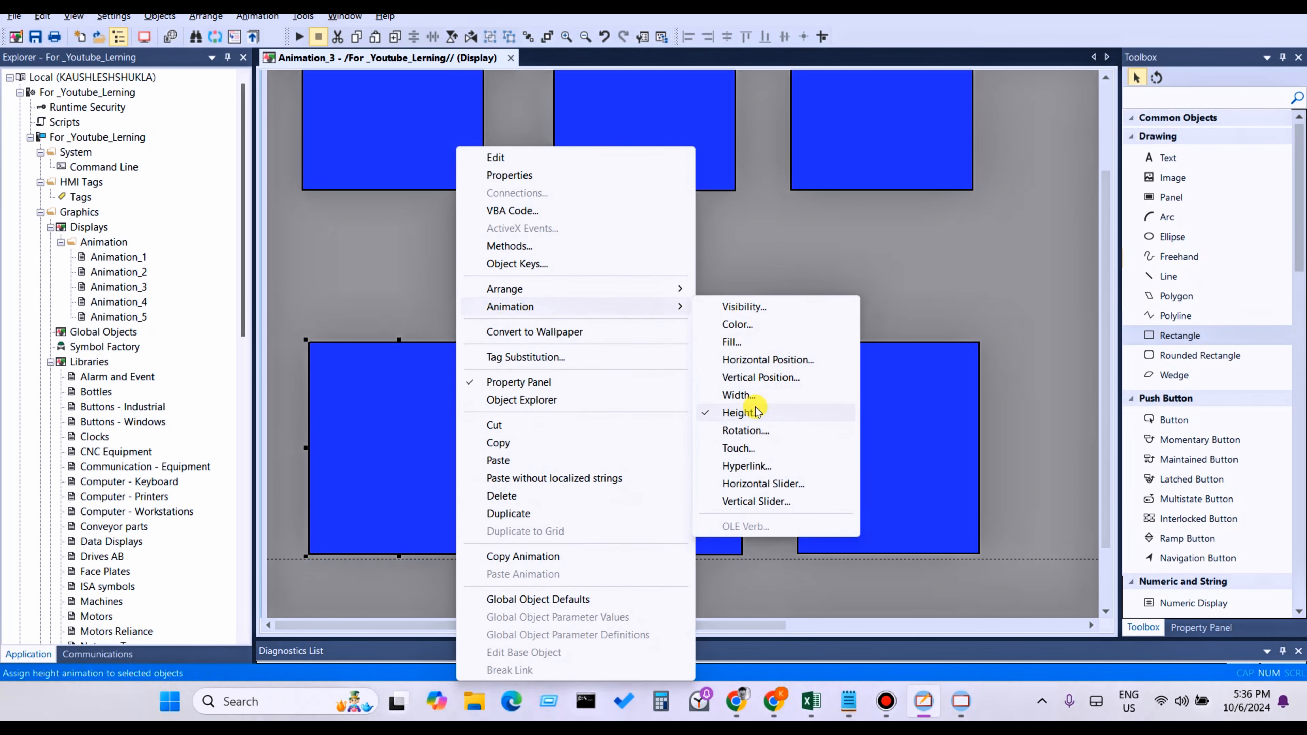
click(739, 413)
click(650, 432)
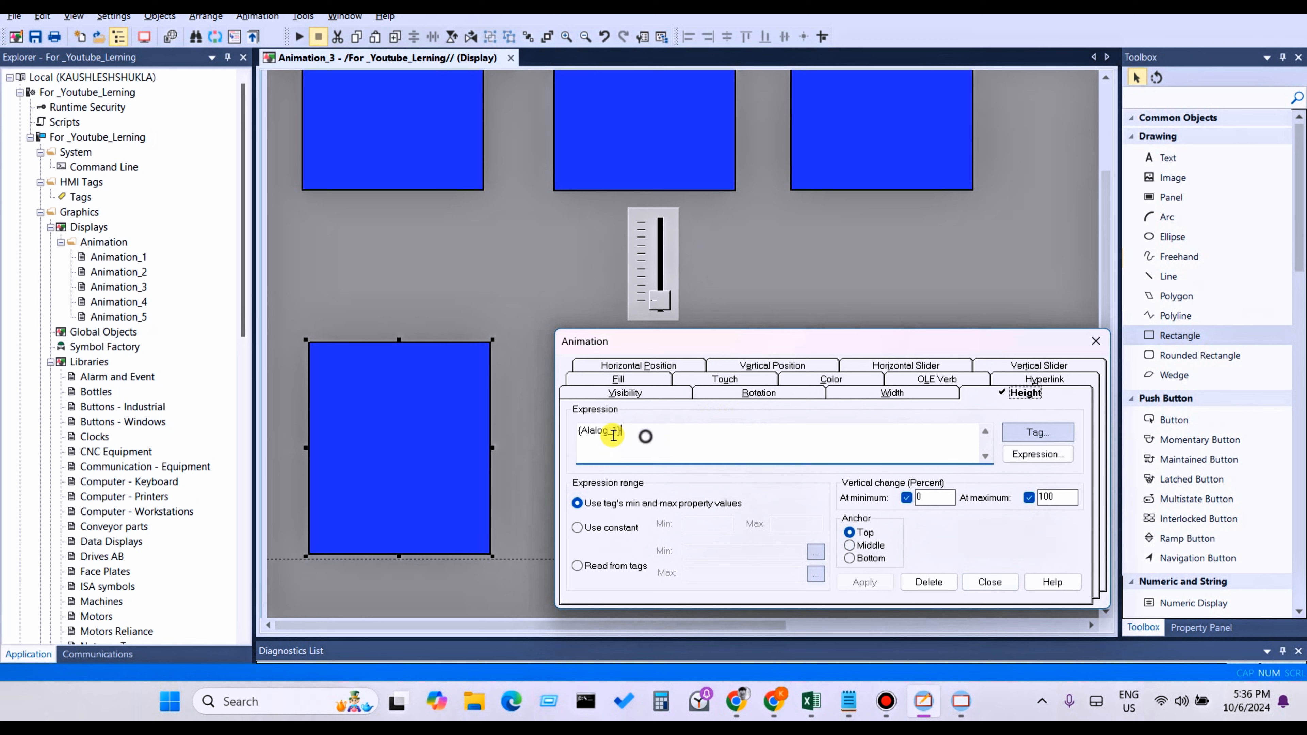
double_click(649, 433)
click(921, 580)
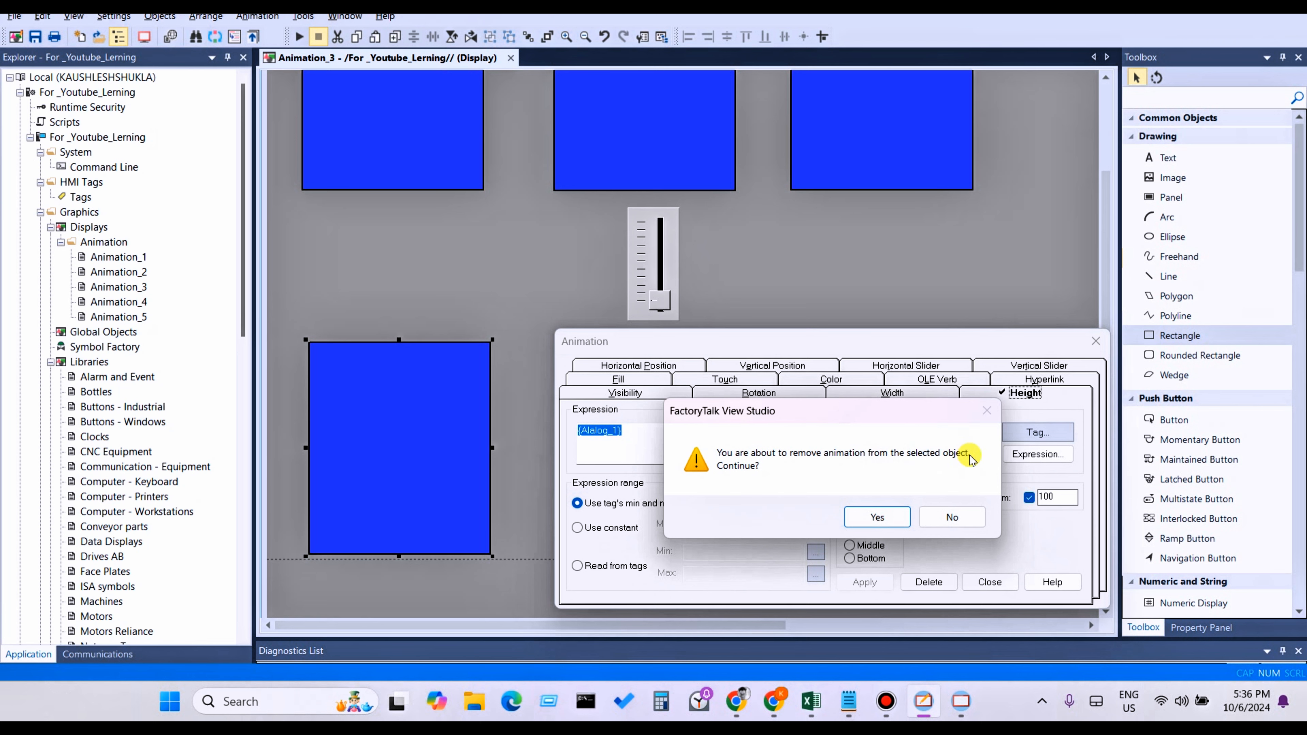
click(877, 517)
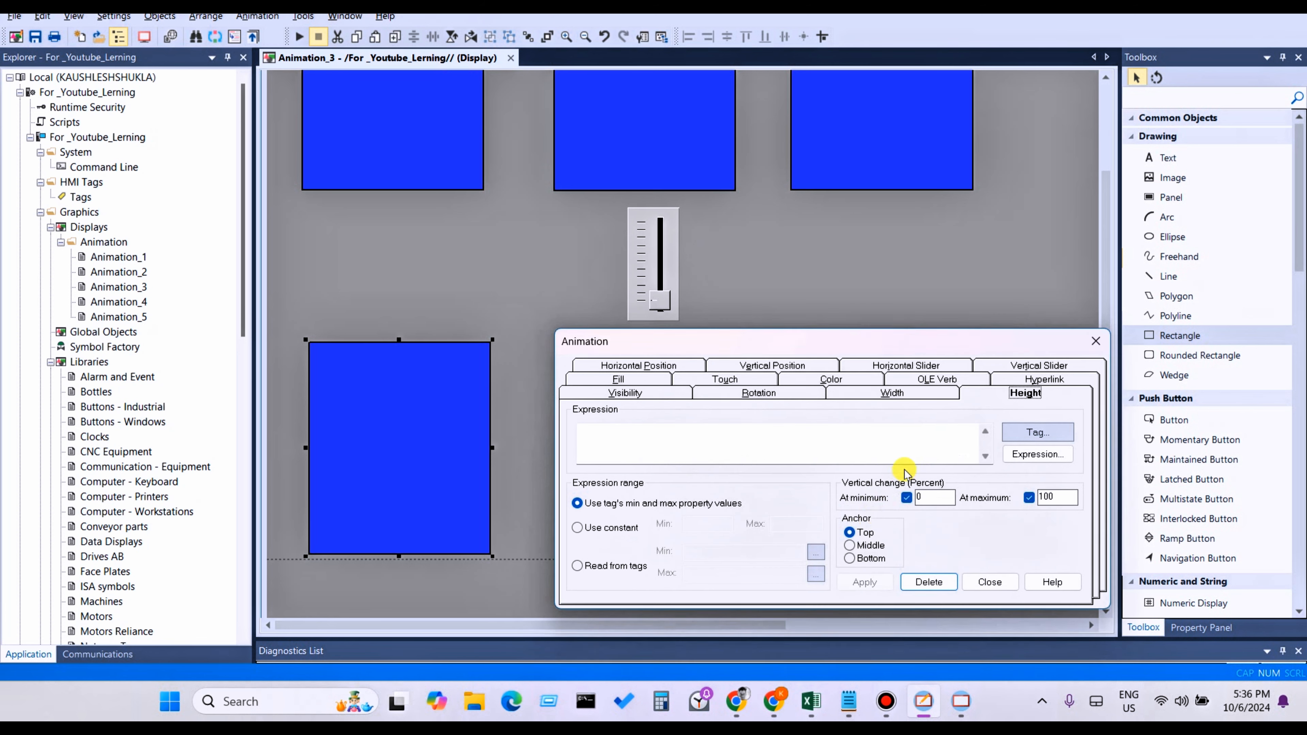
Assign the tag Alalog_1 as the expression for the lower left rectangle's width animation
click(898, 393)
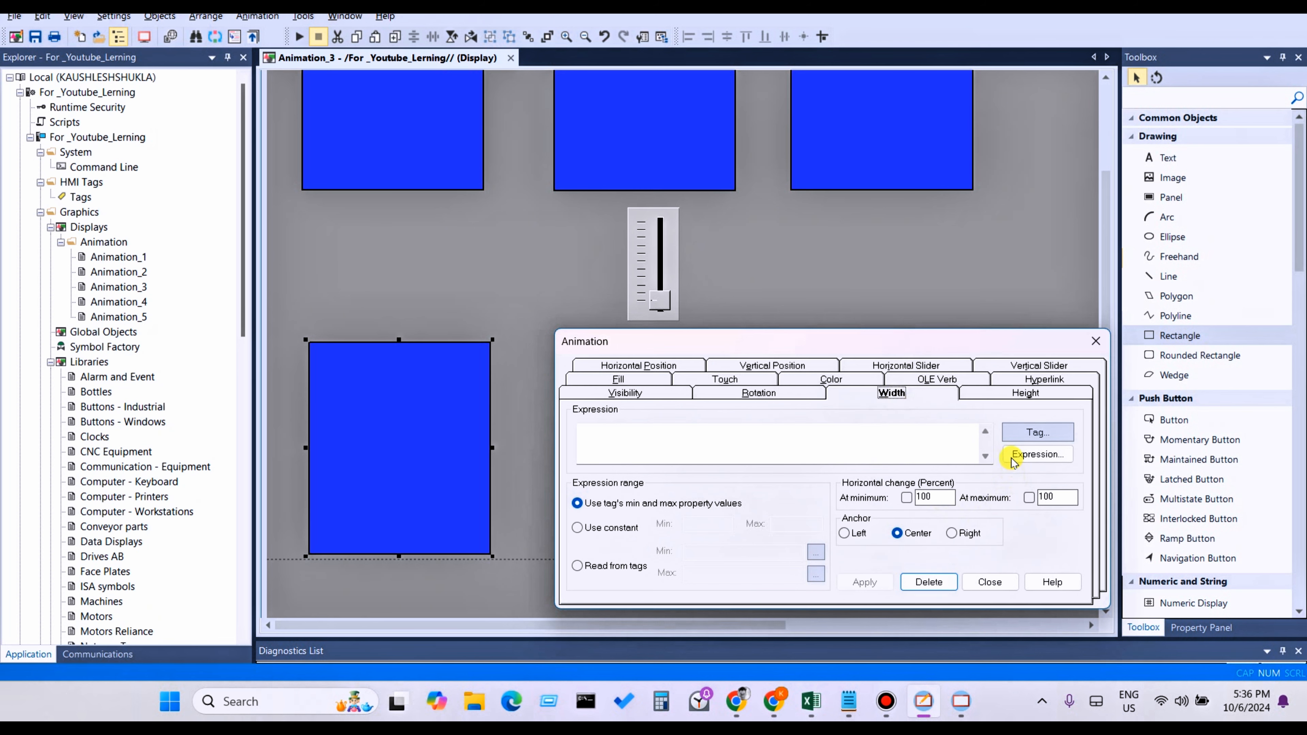
click(1029, 454)
click(1038, 483)
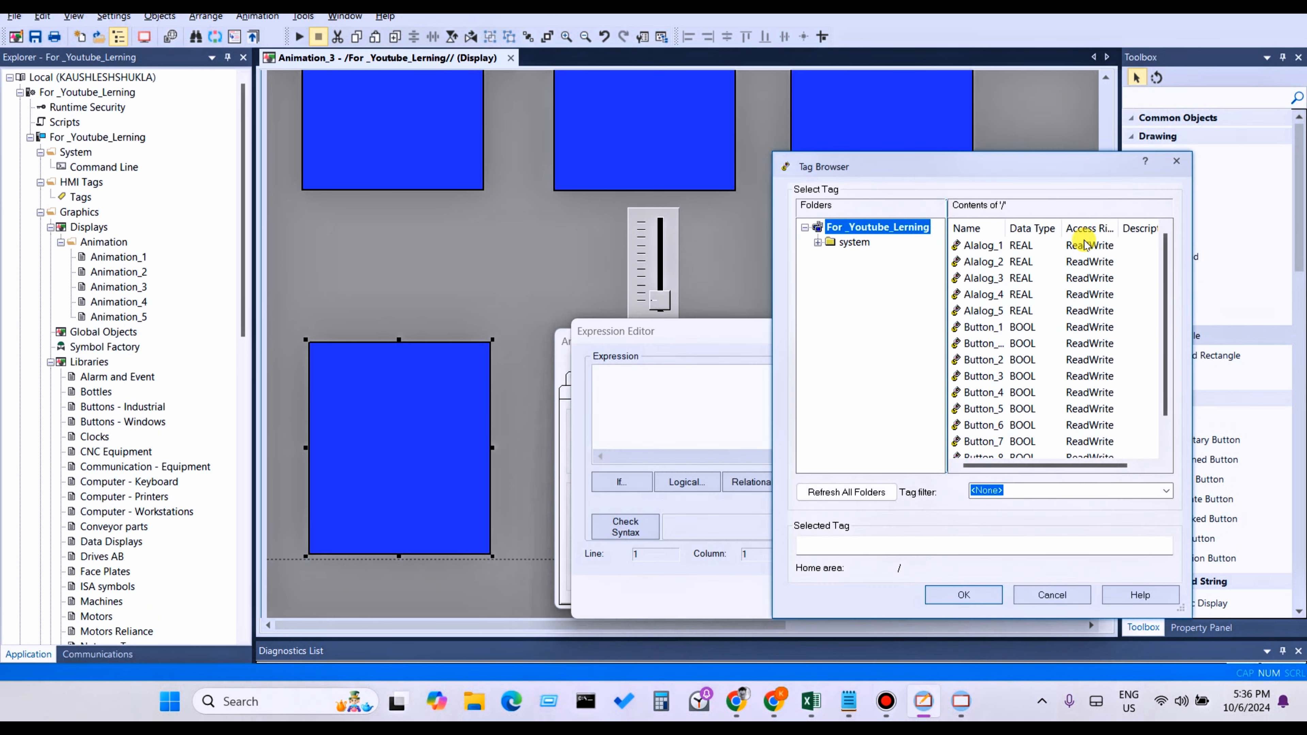
click(981, 246)
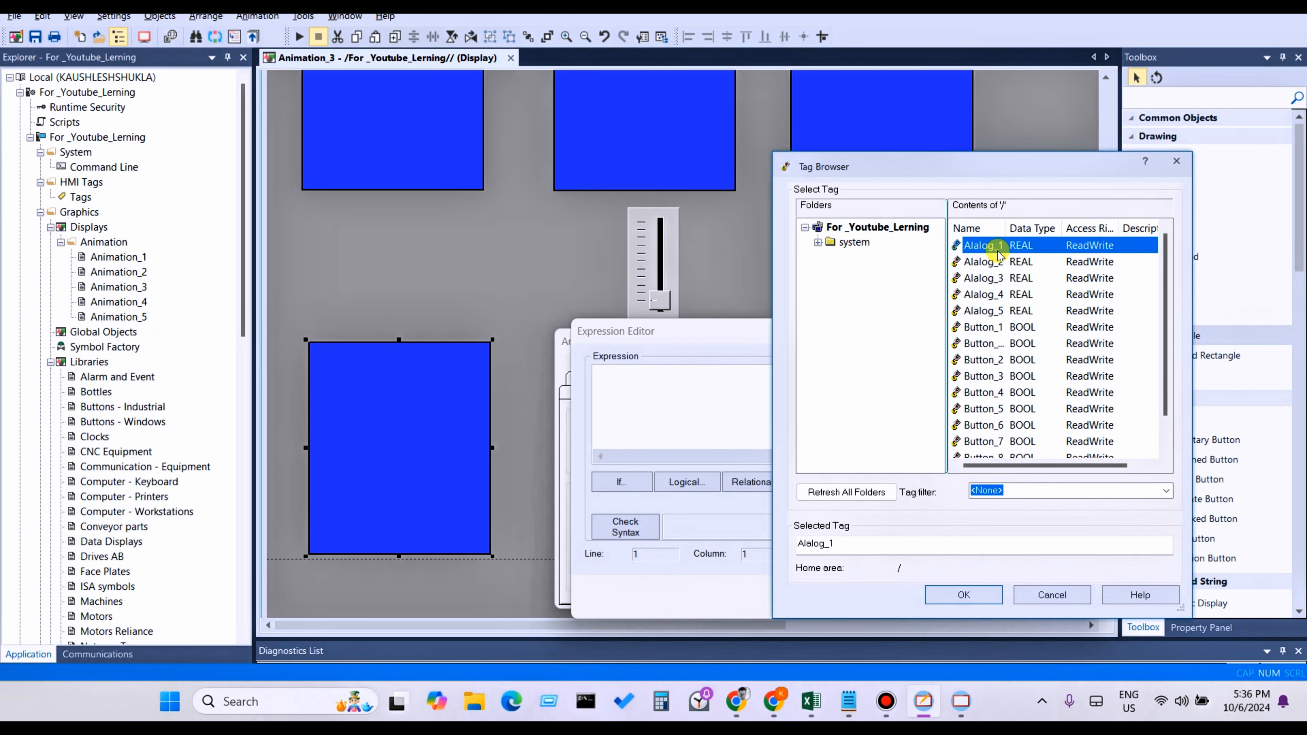
click(953, 597)
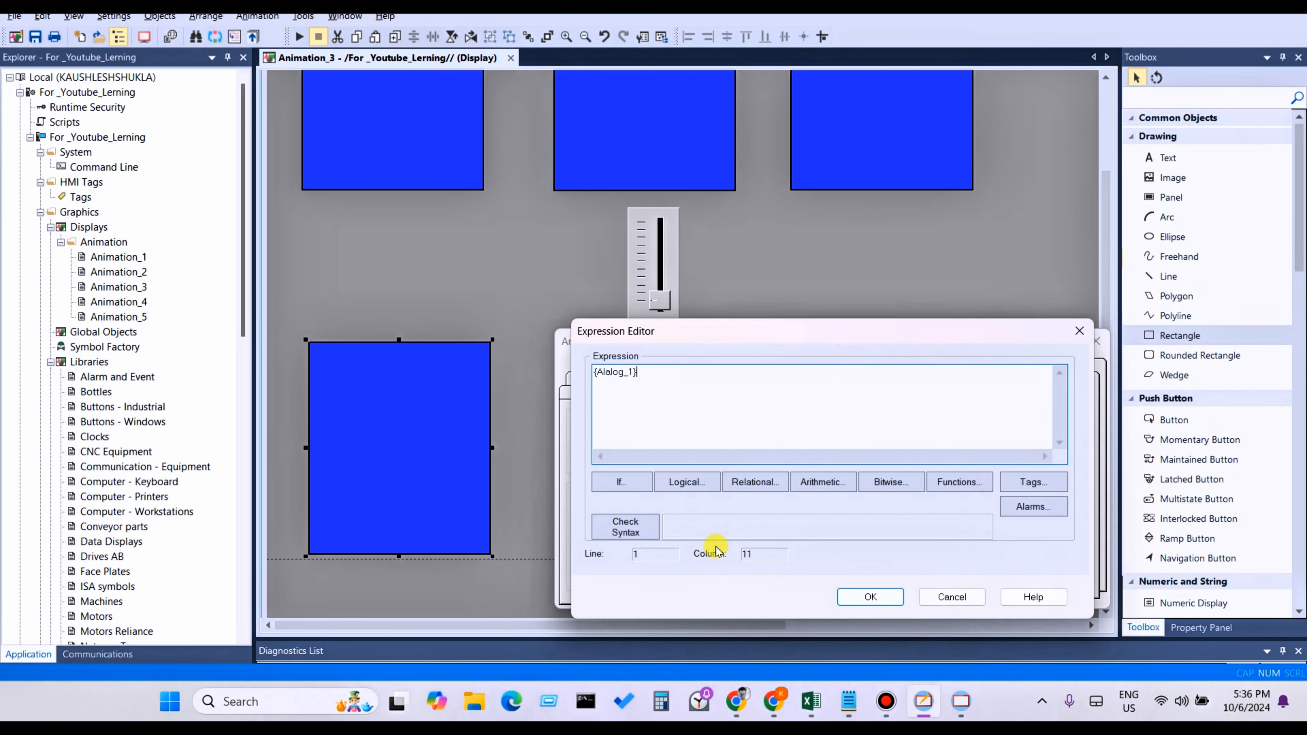
click(868, 596)
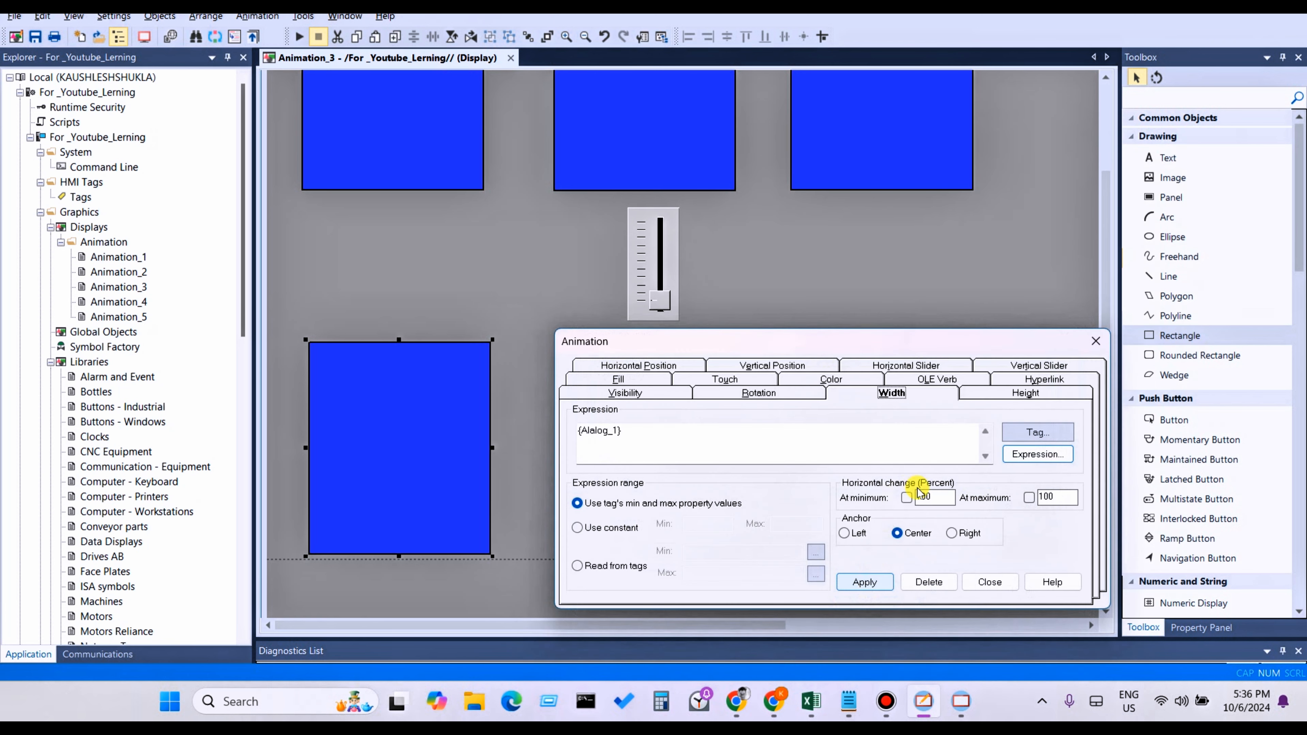
Set the lower left rectangle's horizontal change to 0 percent at minimum and 100 at maximum with a Left anchor, and apply it
double_click(926, 497)
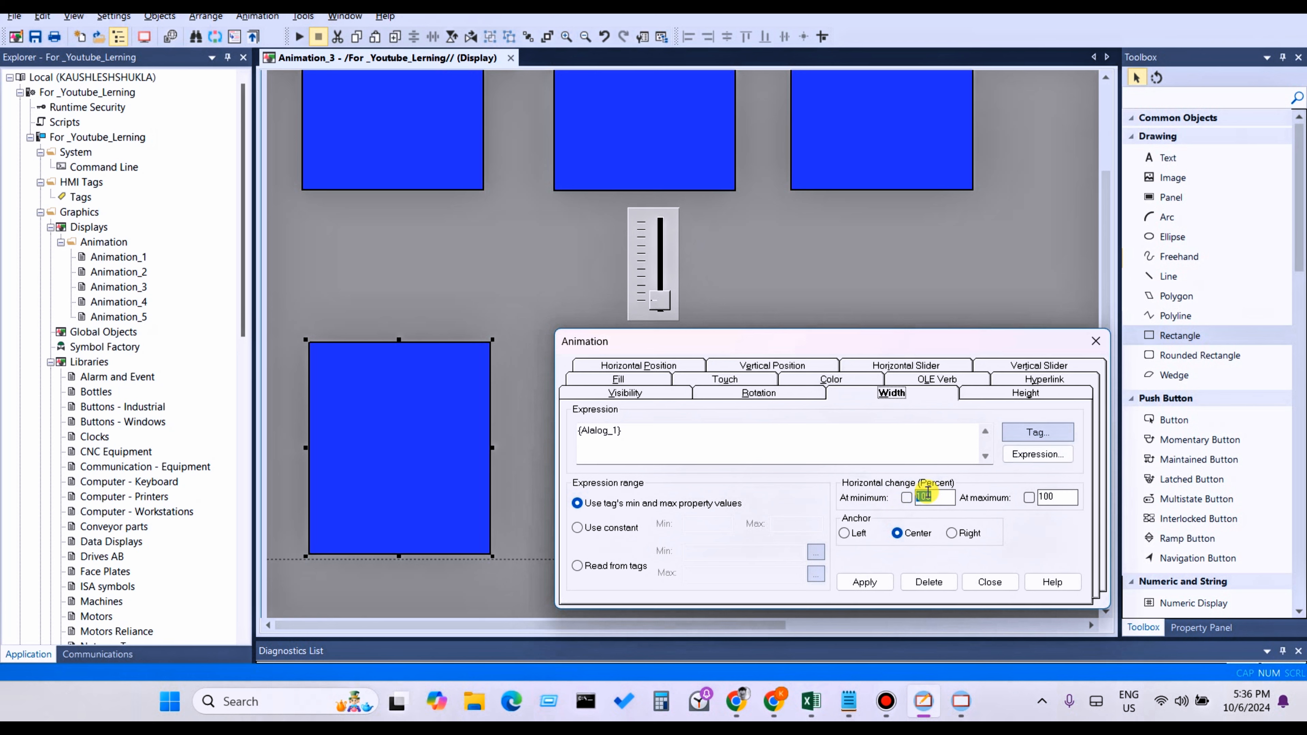
text(0)
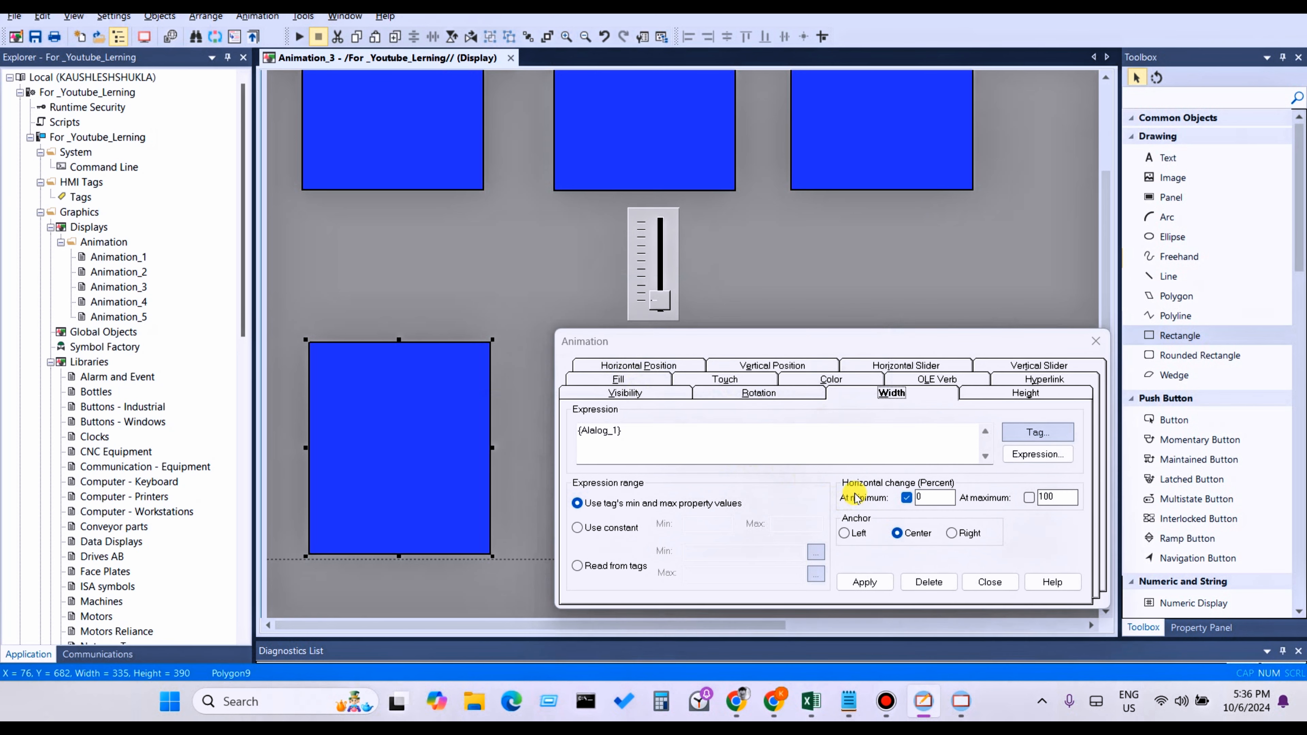
click(946, 491)
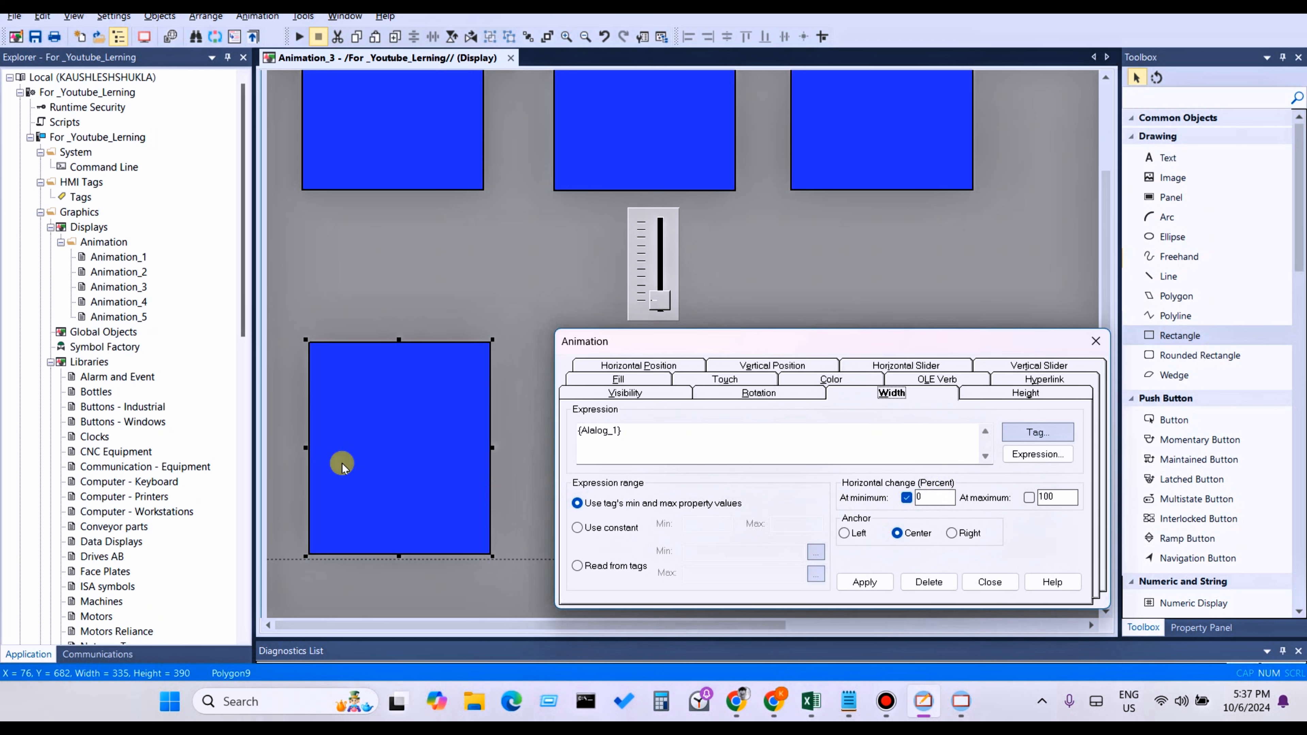
click(854, 536)
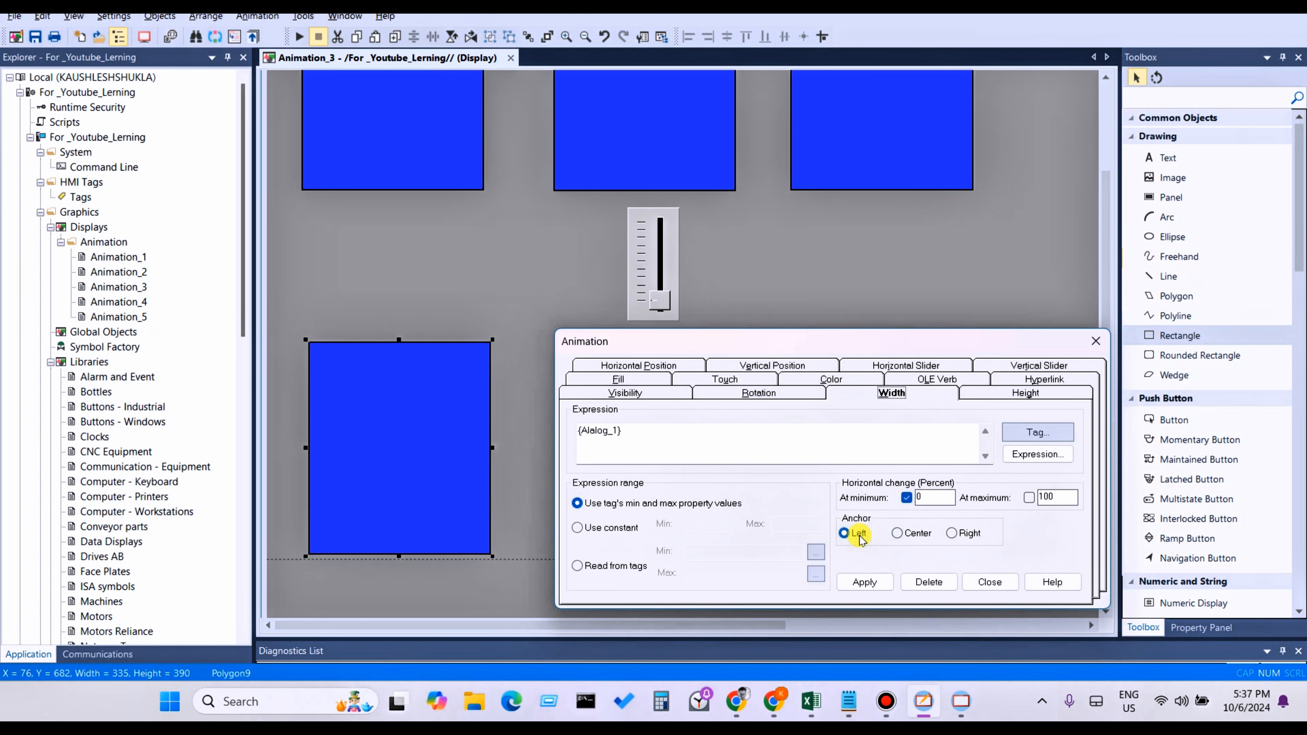
click(930, 498)
click(865, 582)
click(989, 586)
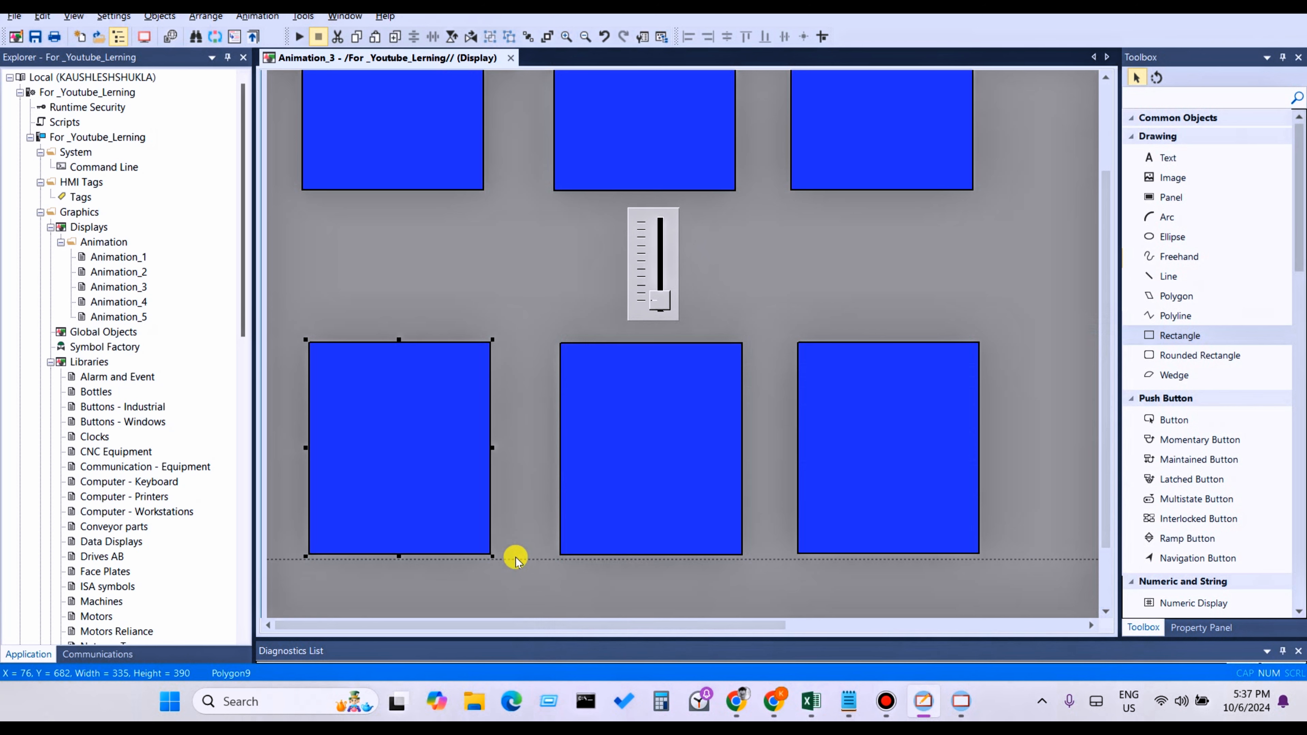
Copy the lower left rectangle's width animation onto the lower middle rectangle and delete the latter's height animation
right_click(638, 546)
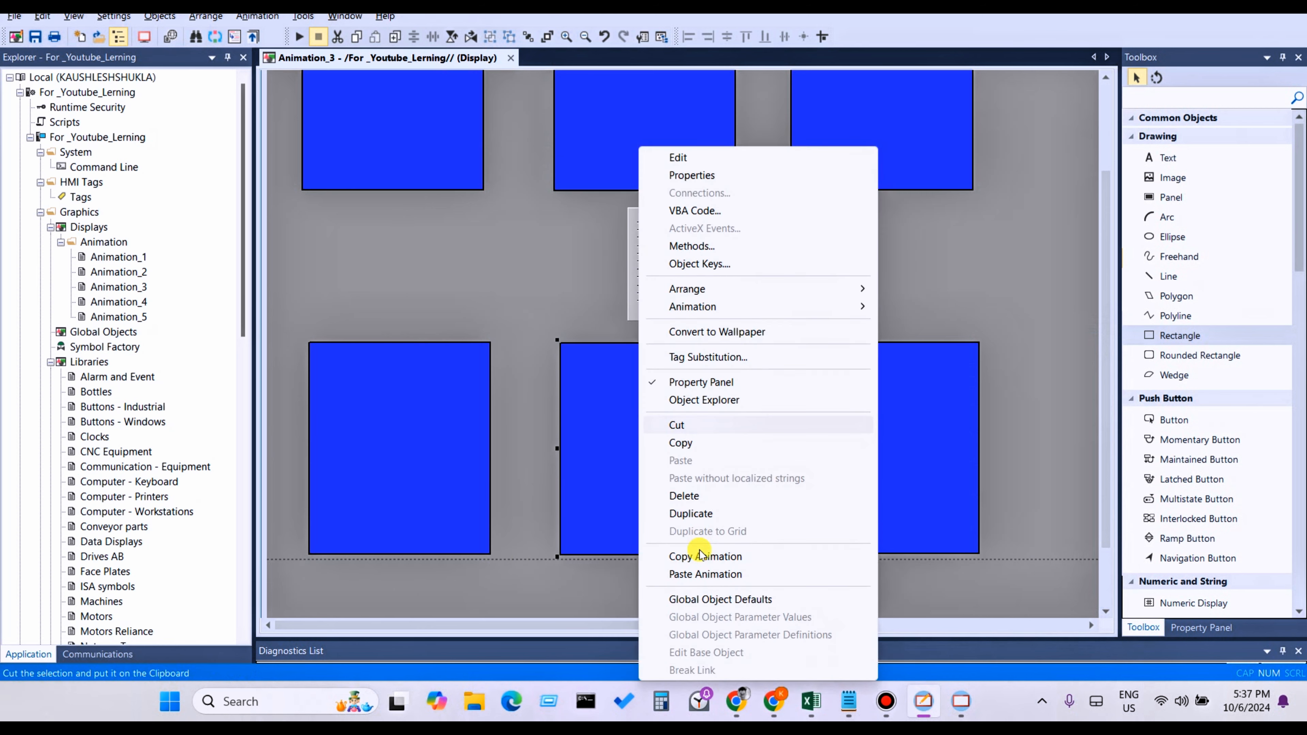
click(695, 440)
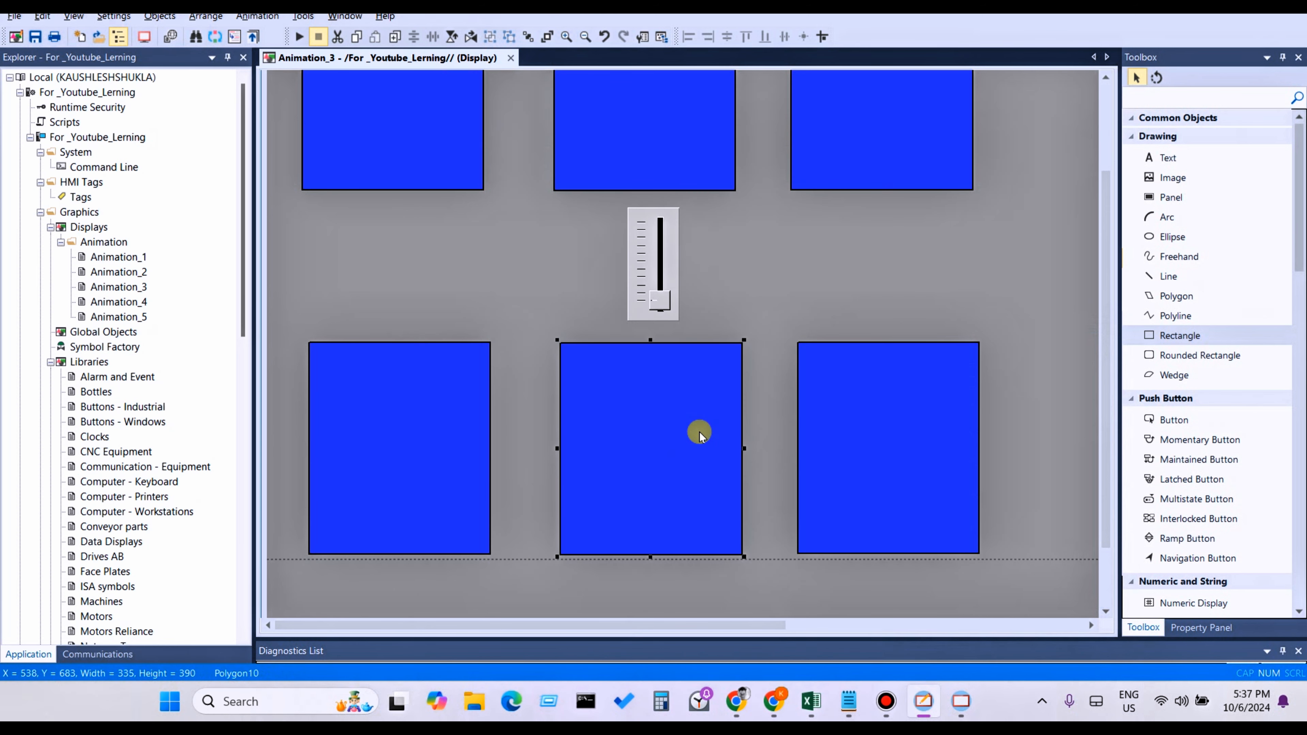
right_click(711, 312)
mouse_move(772, 306)
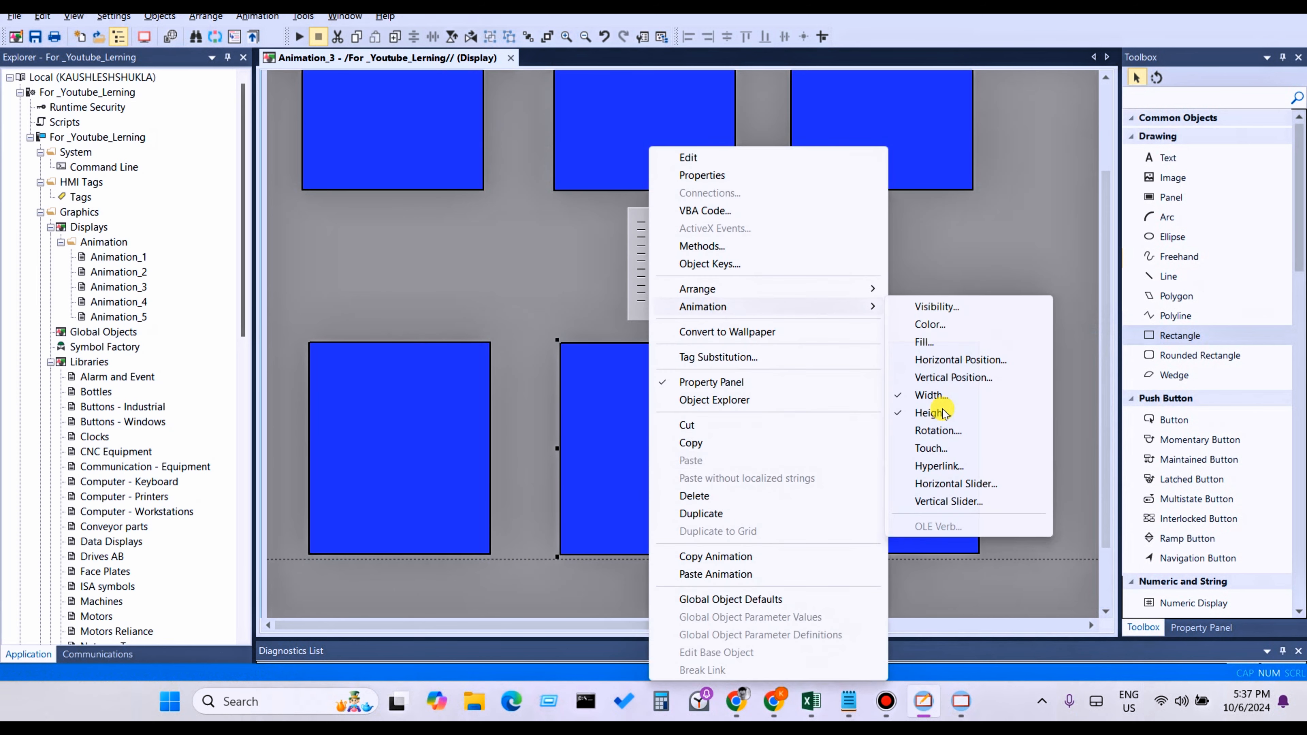
click(931, 394)
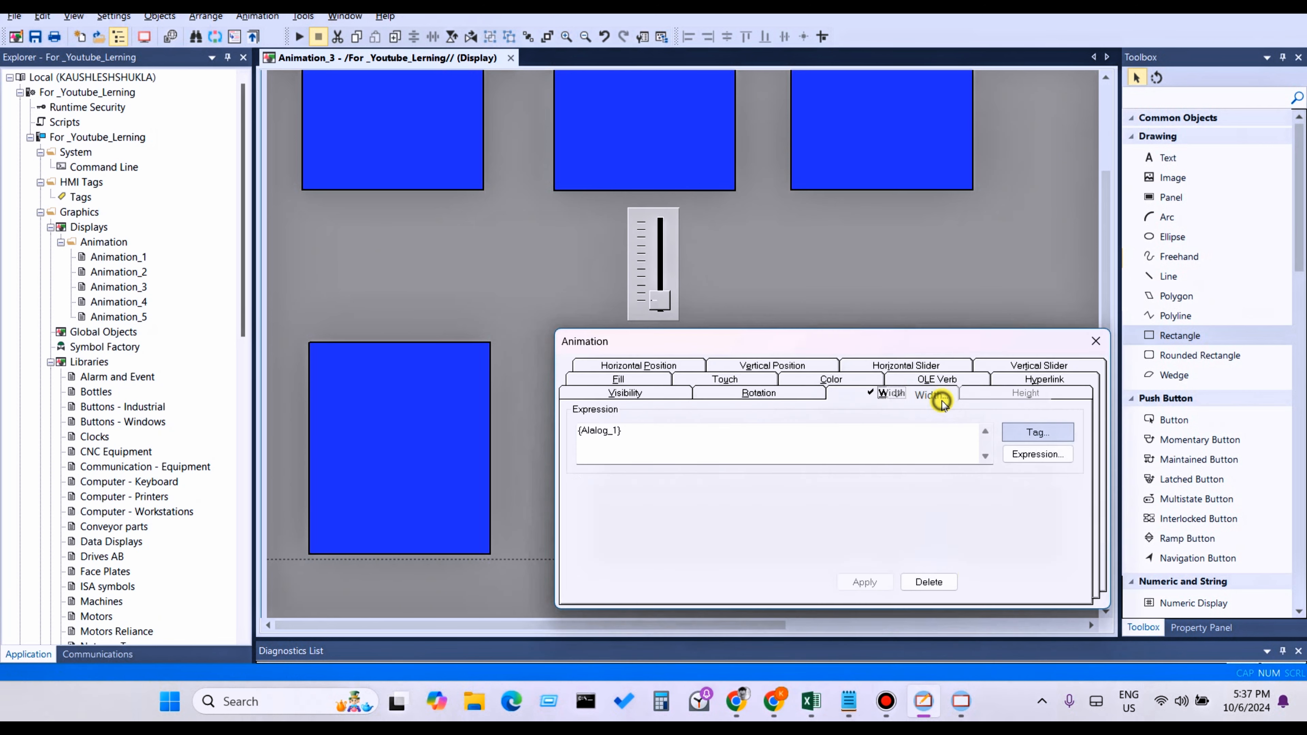
click(1009, 386)
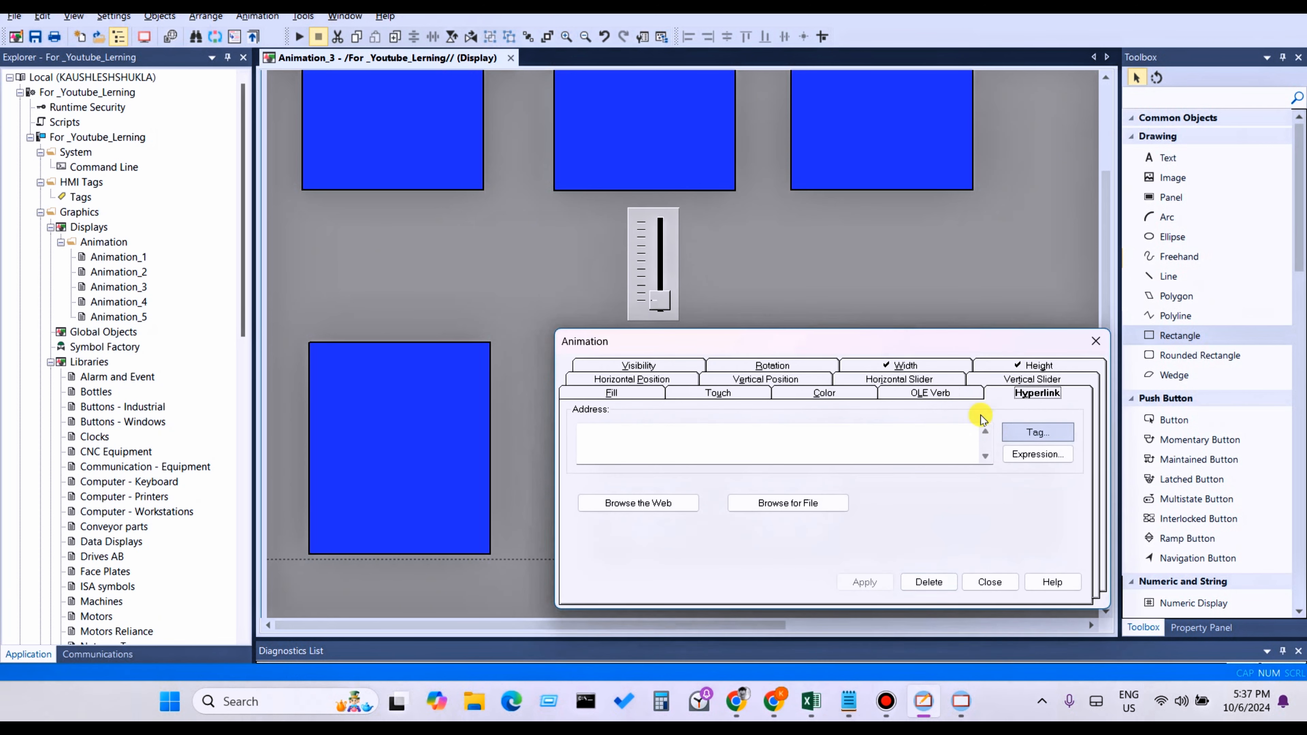
click(1012, 363)
click(929, 582)
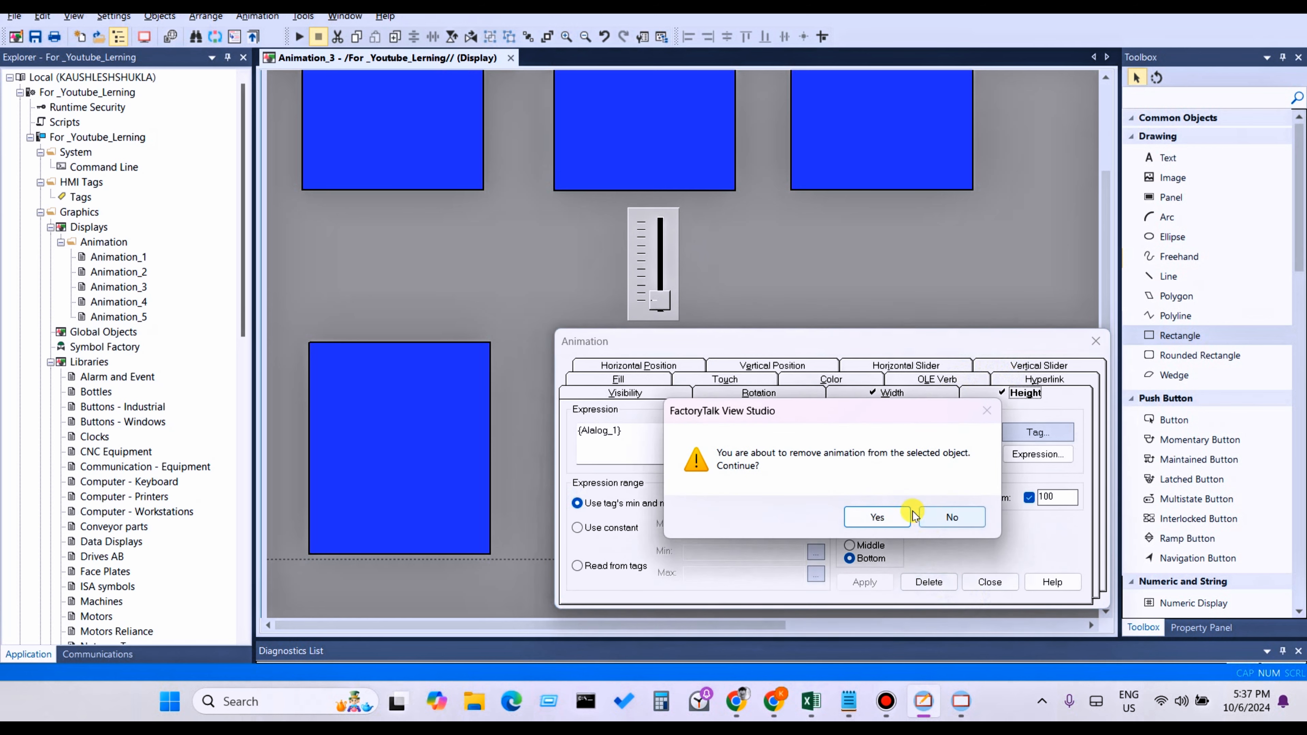
click(906, 515)
Change the lower middle rectangle's width animation anchor to Right, apply it and close the settings
click(892, 392)
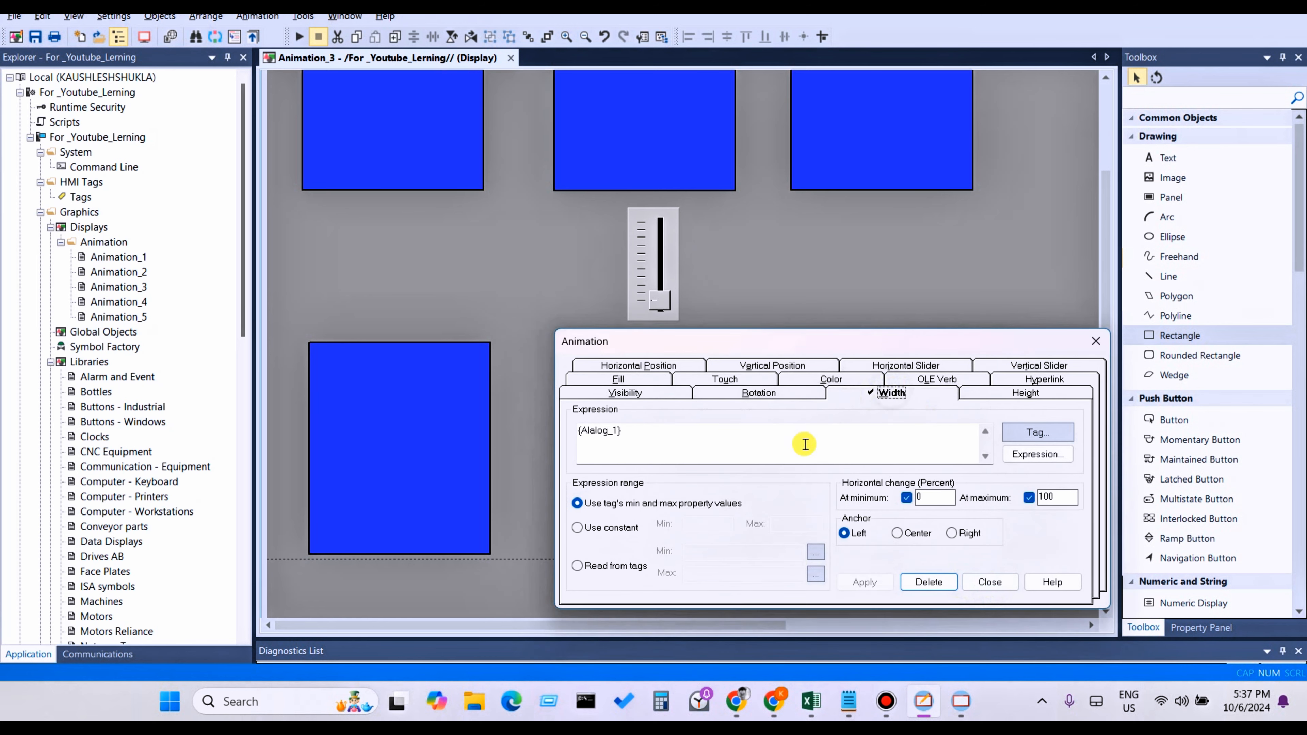
click(954, 533)
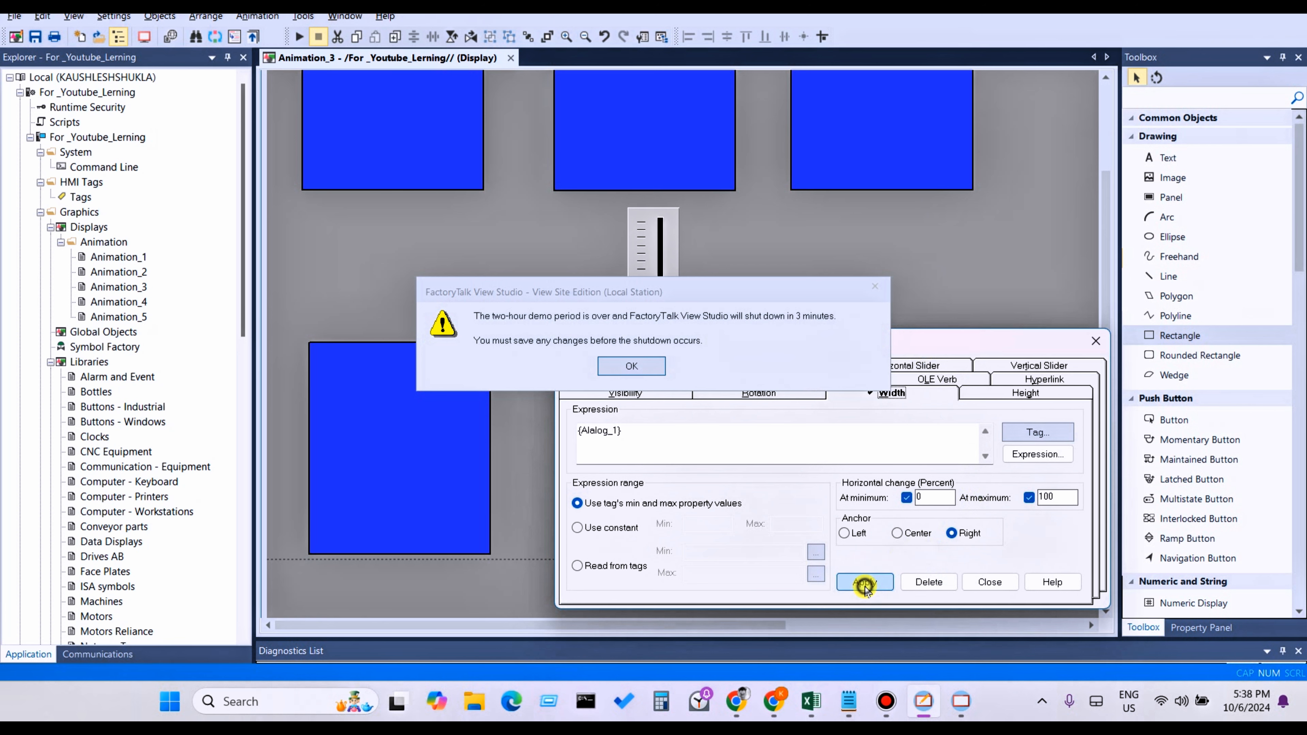
click(864, 582)
click(990, 582)
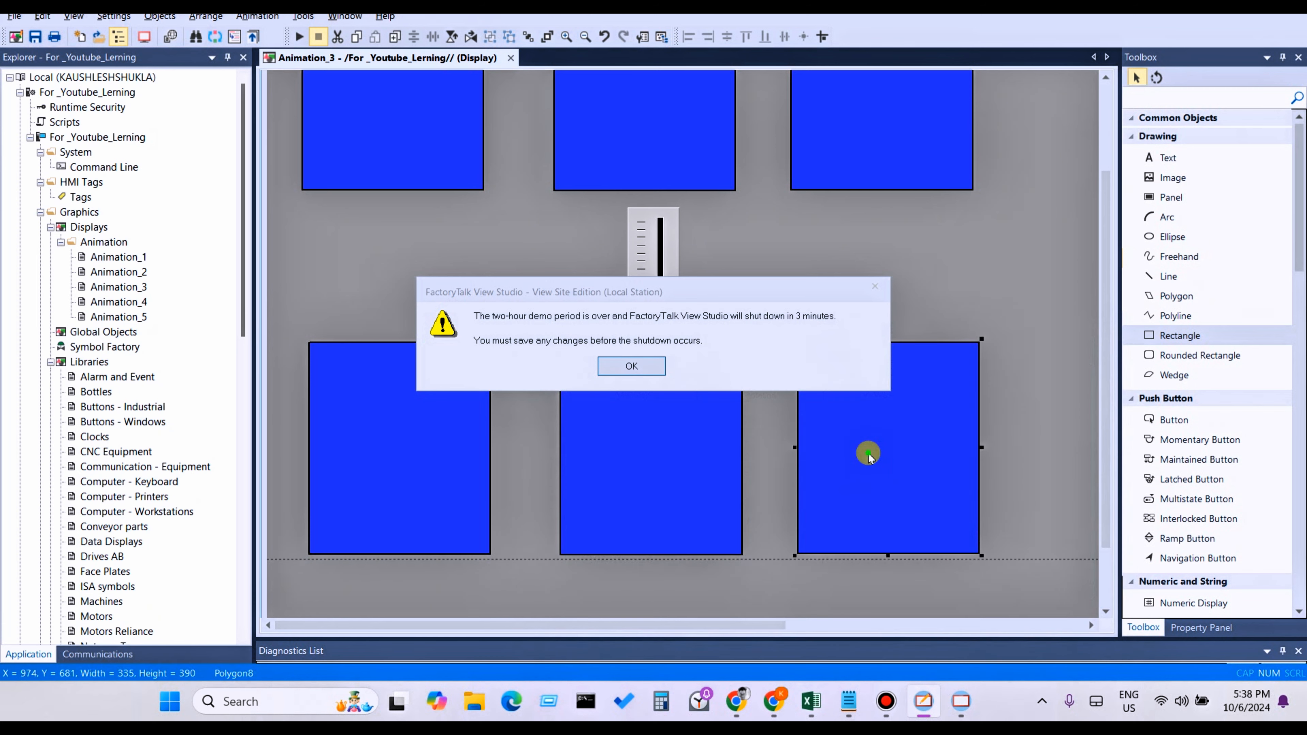
Dismiss the demo shutdown warning and save the Animation_3 display
right_click(868, 454)
click(632, 365)
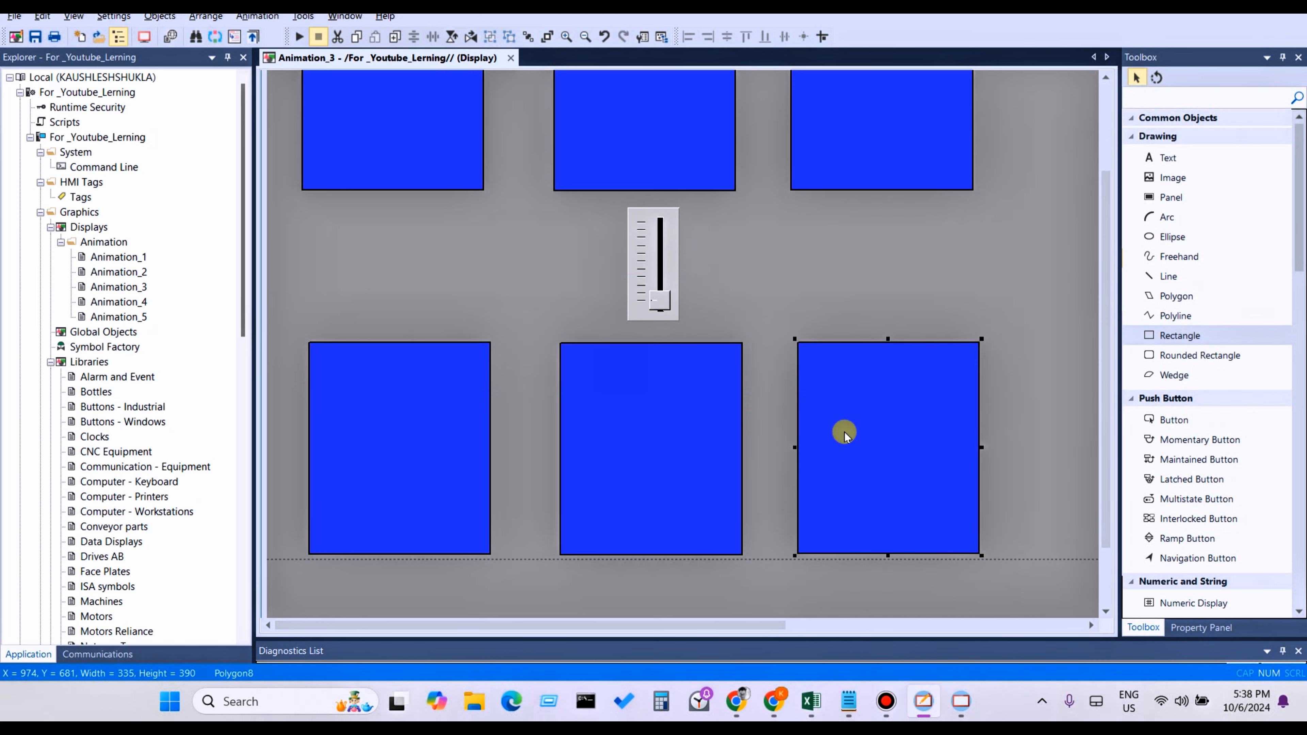
key(ctrl+s)
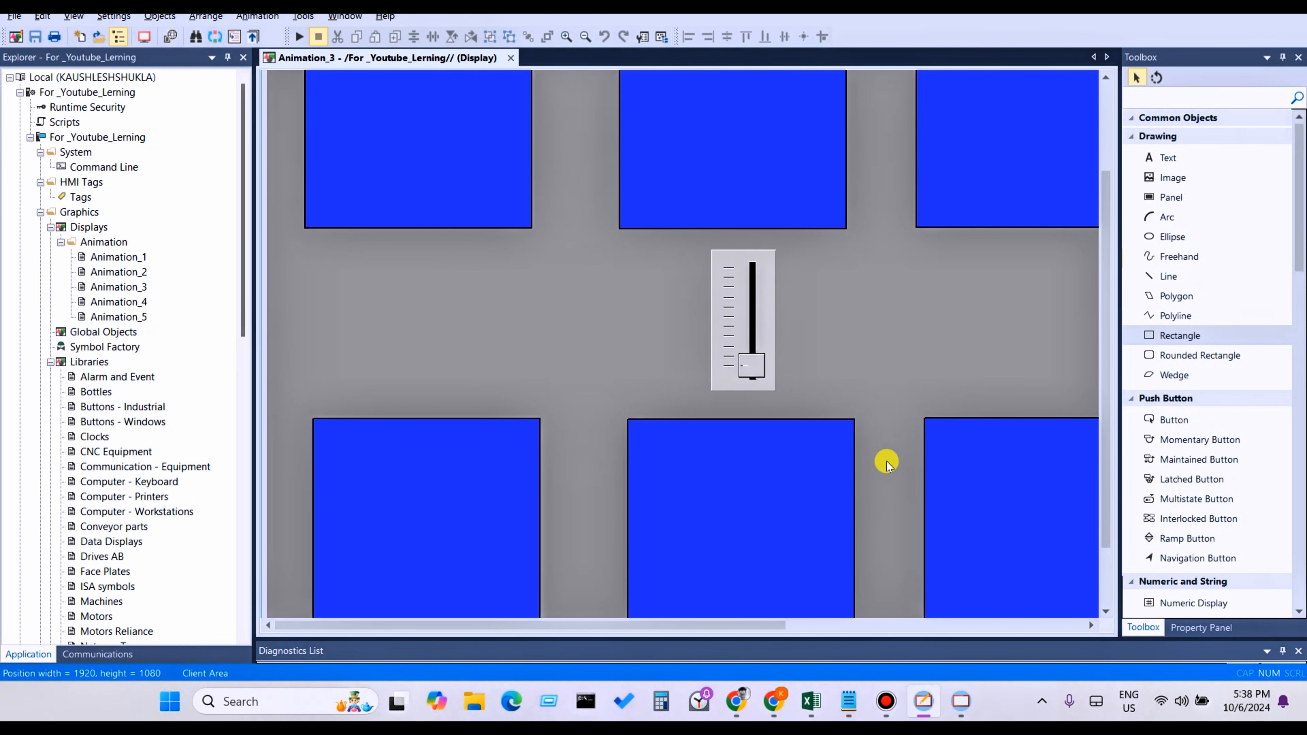
Delete the height animation from the lower right rectangle
scroll(886, 460, down, 1)
scroll(886, 463, down, 1)
right_click(885, 446)
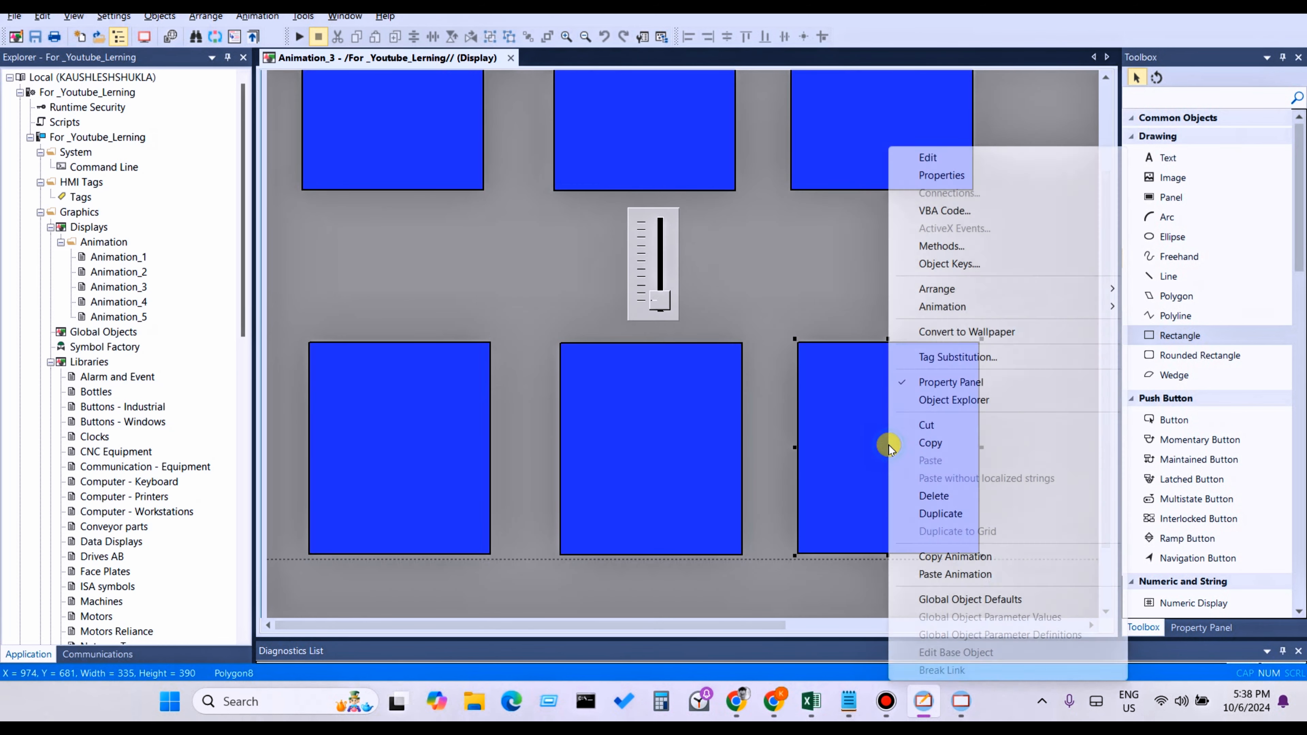
mouse_move(953, 312)
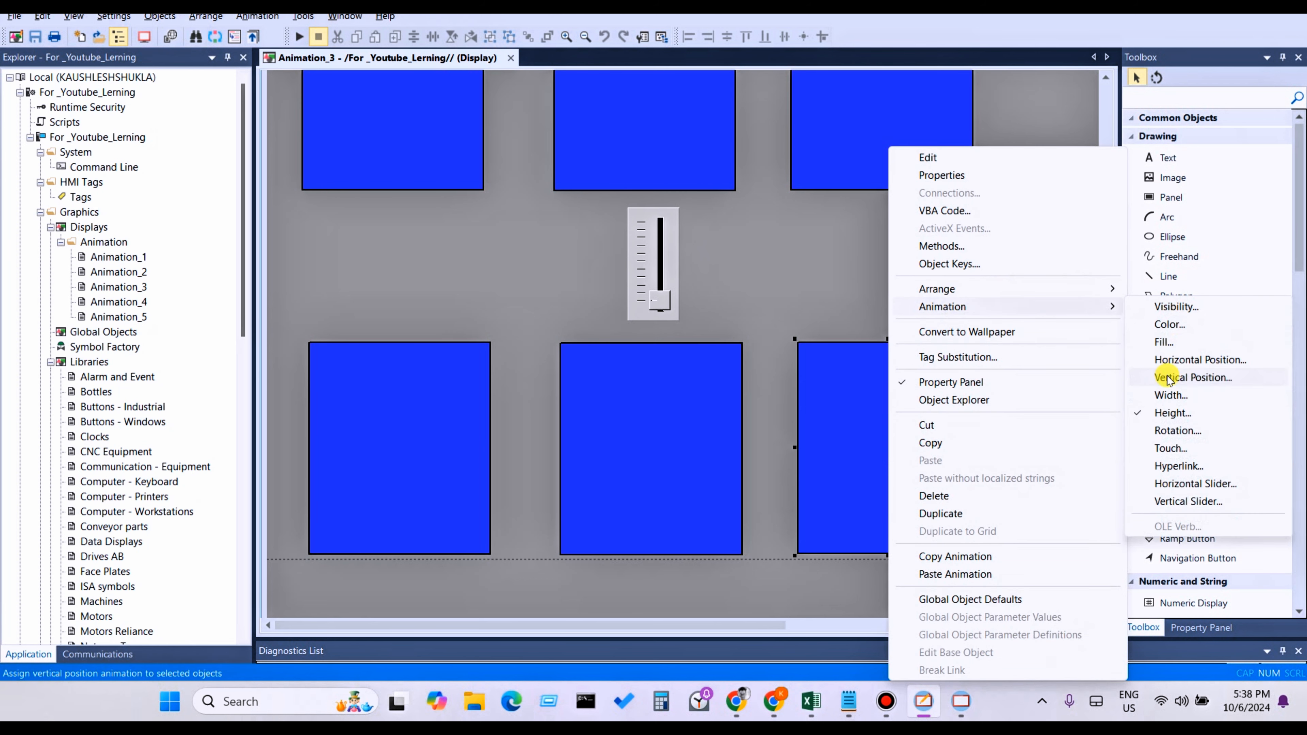
click(1161, 415)
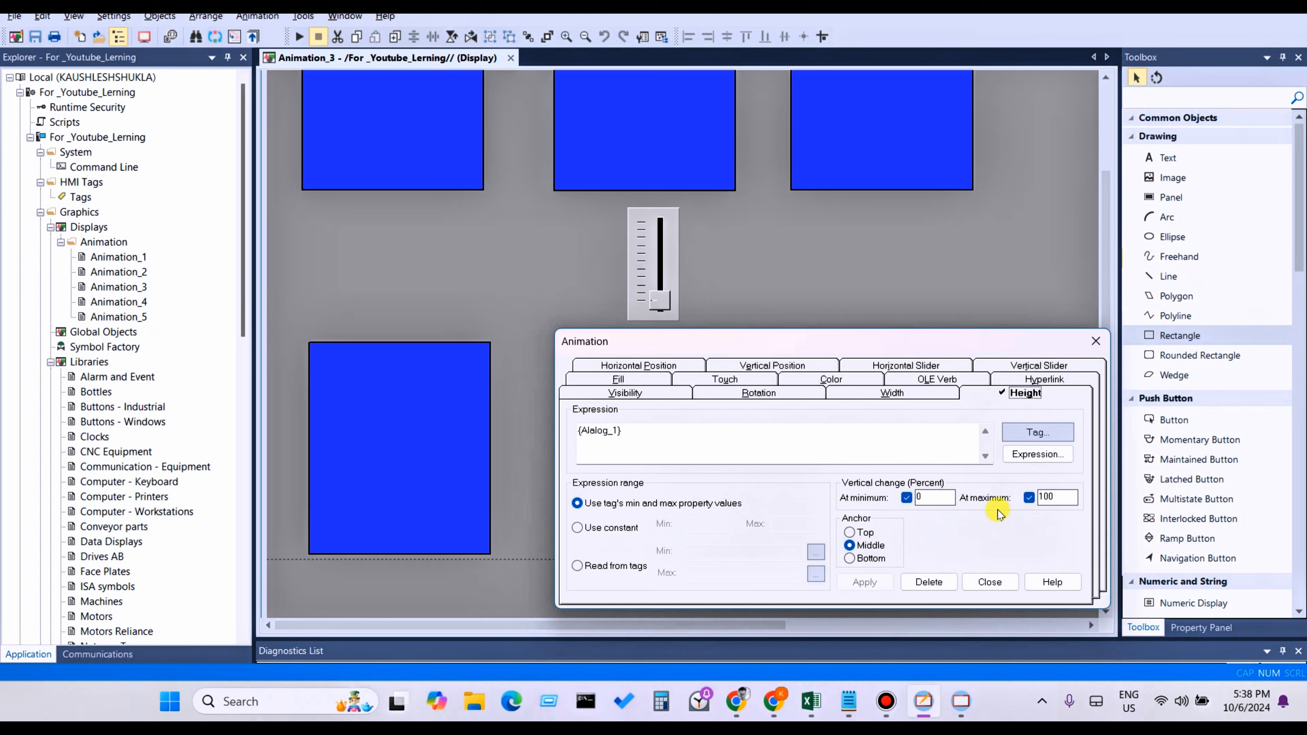
click(928, 581)
click(878, 517)
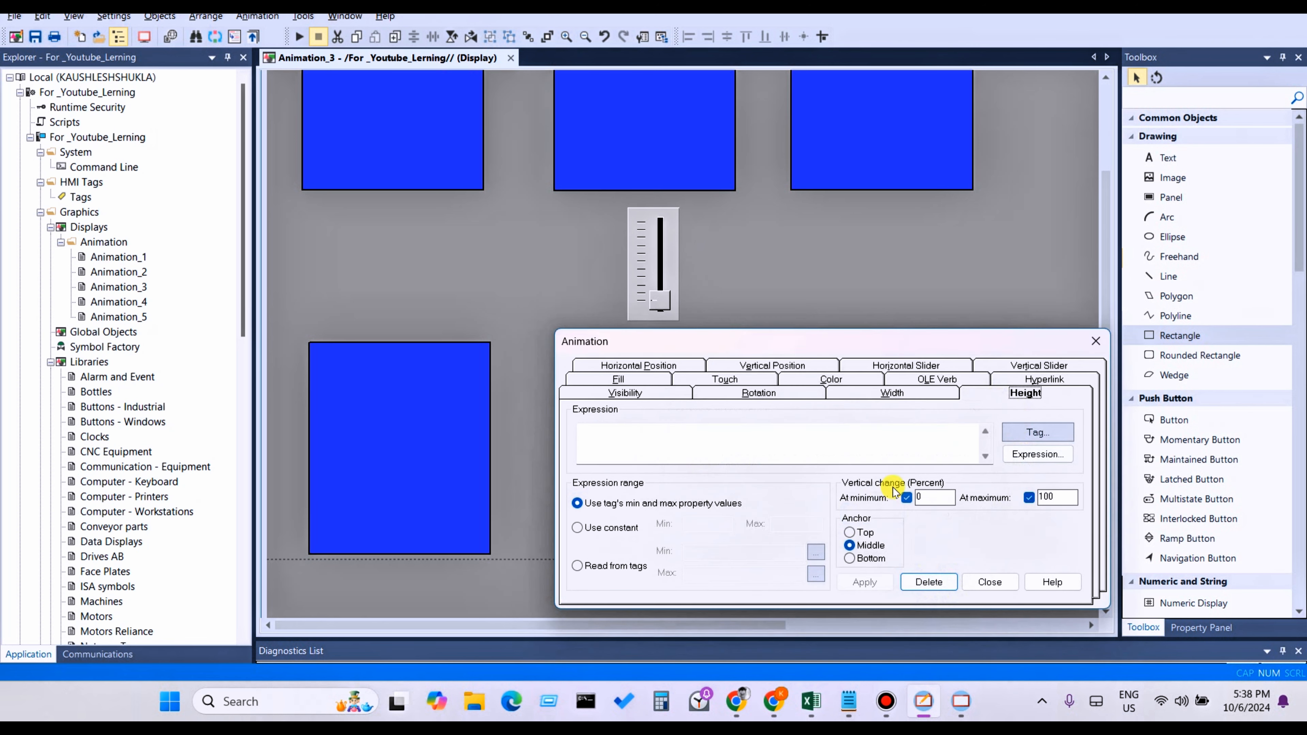
Assign the Alalog_1 tag as the expression of the lower right rectangle's width animation
click(891, 392)
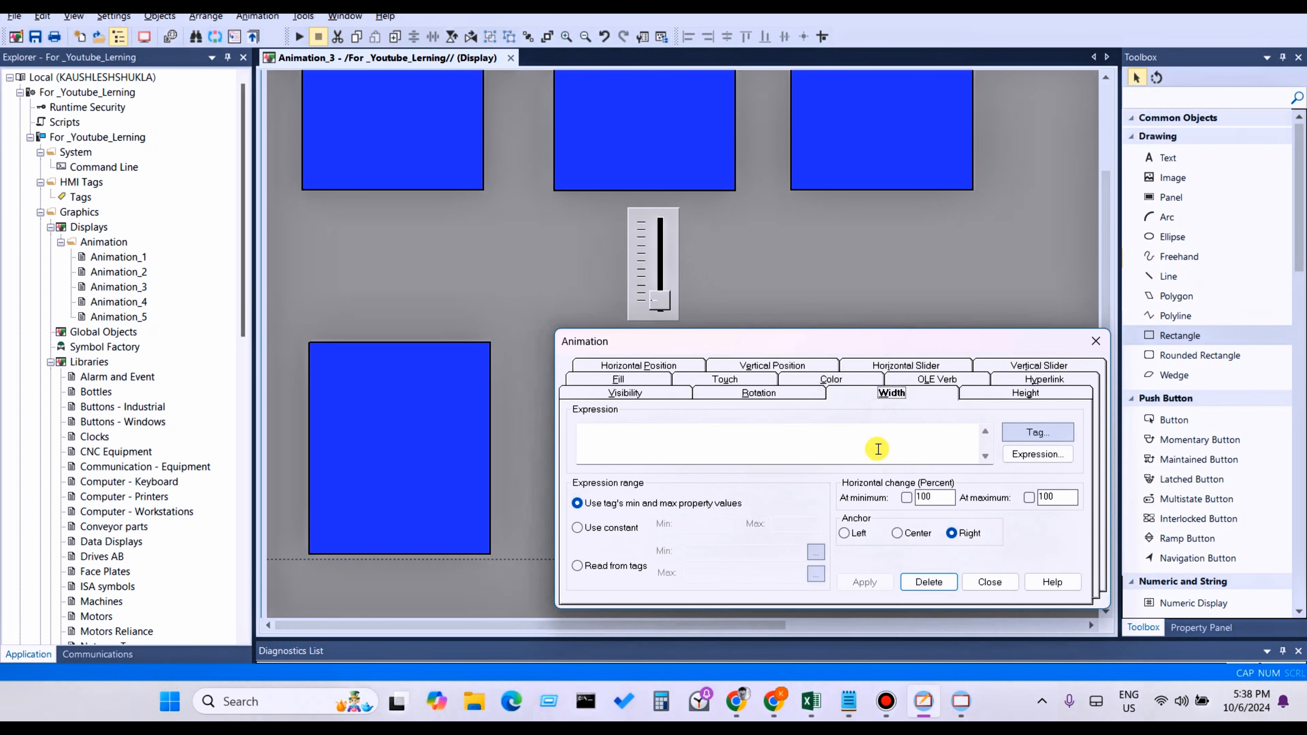
click(1017, 442)
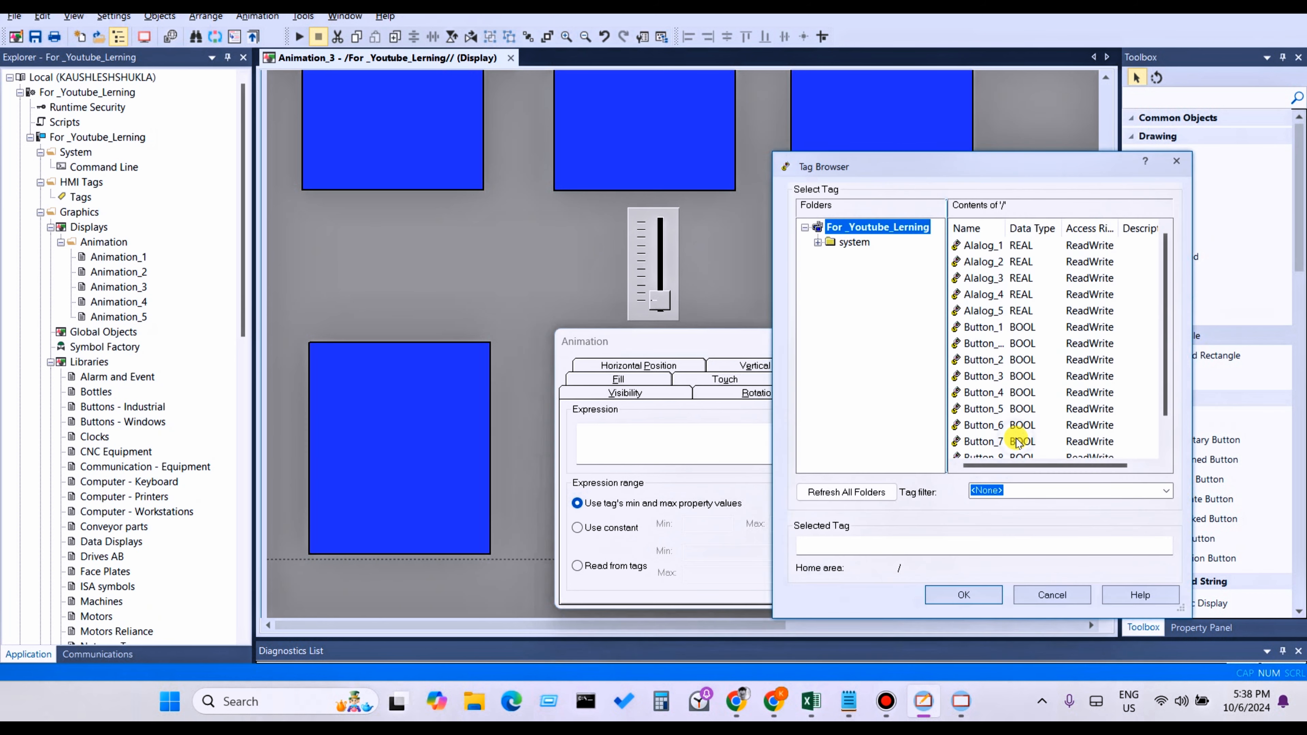
click(987, 250)
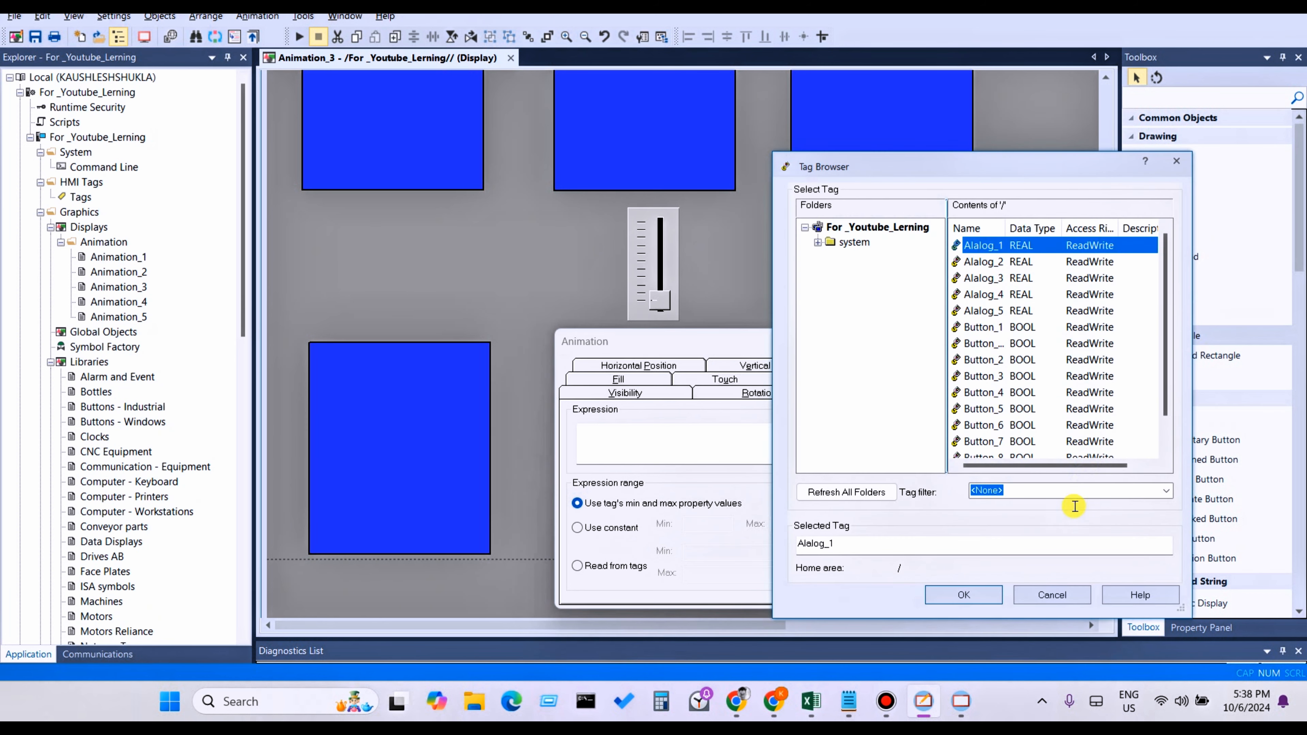
click(964, 595)
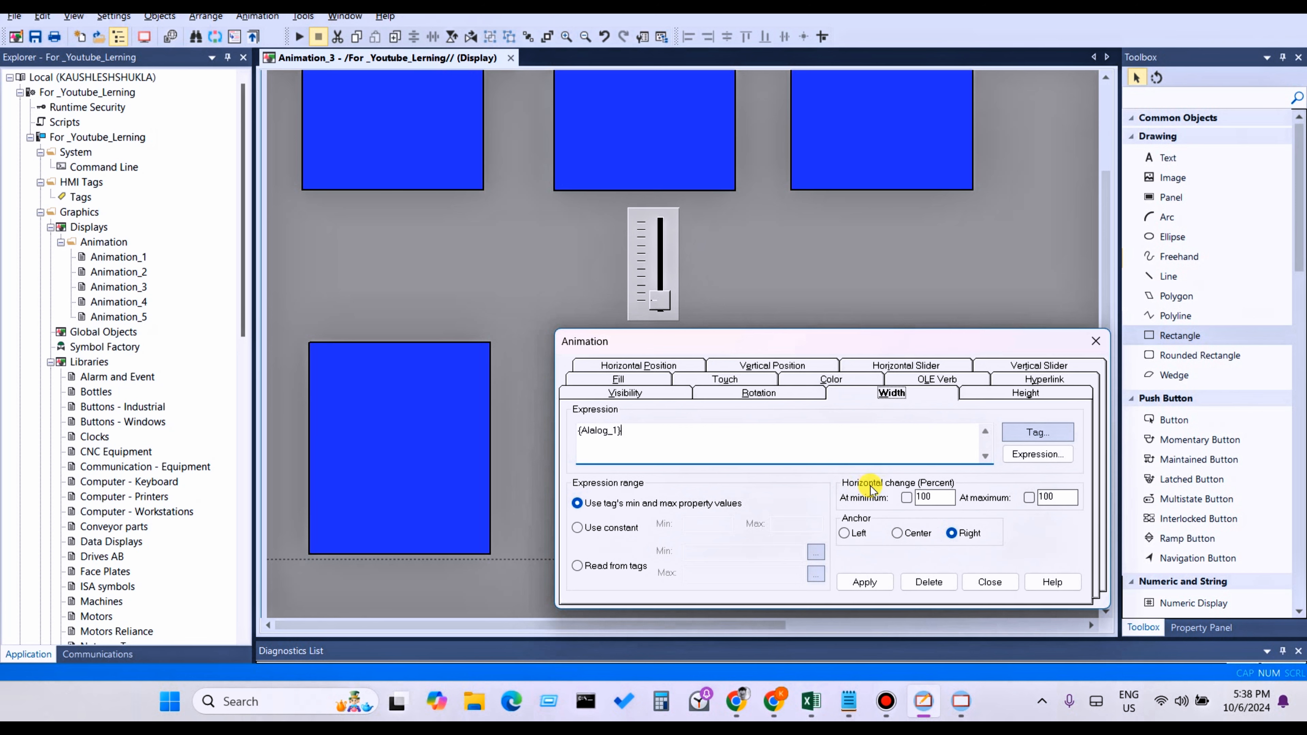
Set the lower right rectangle's horizontal change to 0 percent at minimum and 100 at maximum with a Center anchor
double_click(929, 497)
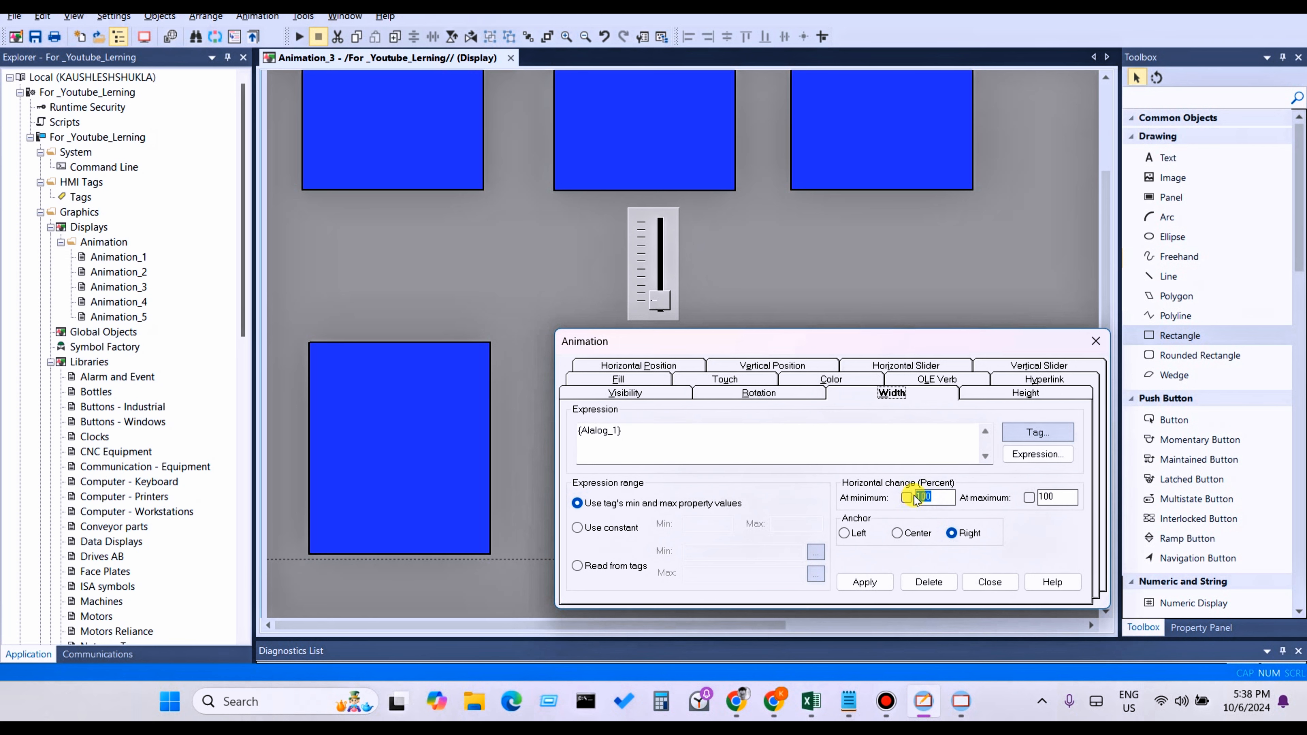
text(0)
click(907, 497)
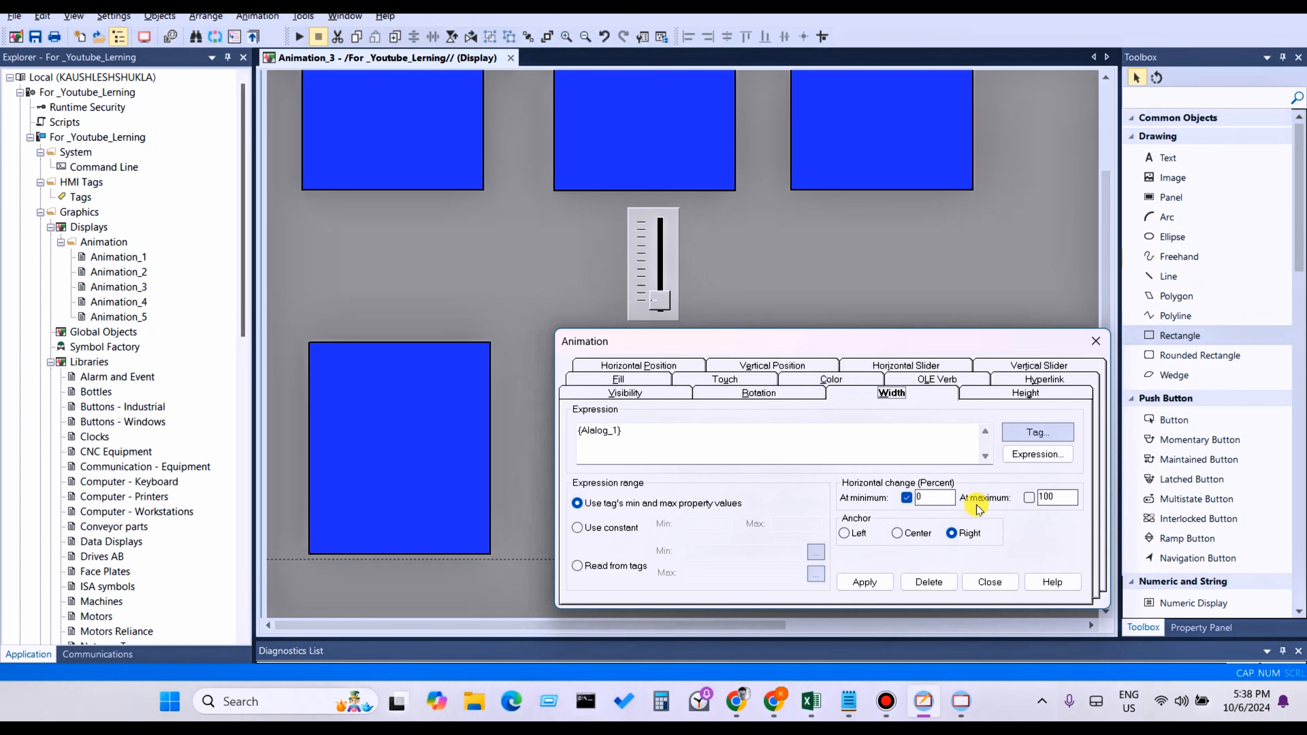
click(1029, 498)
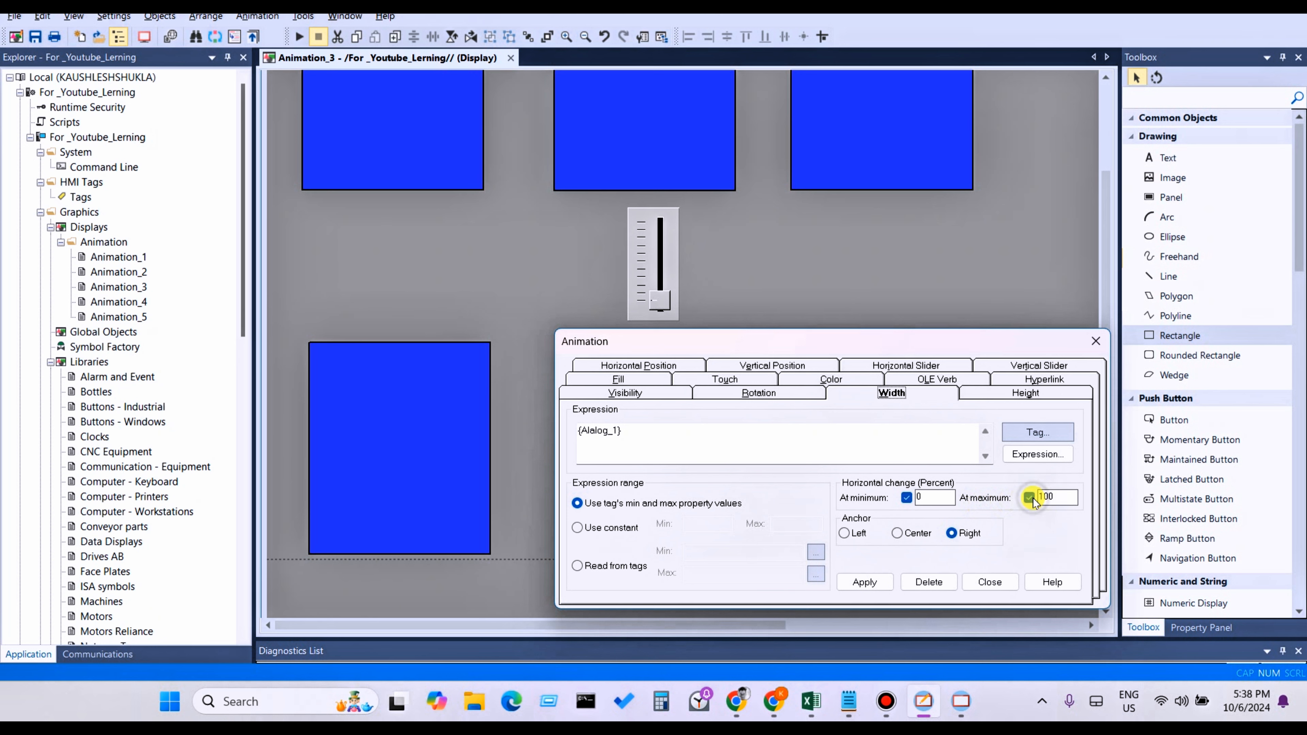
double_click(1048, 496)
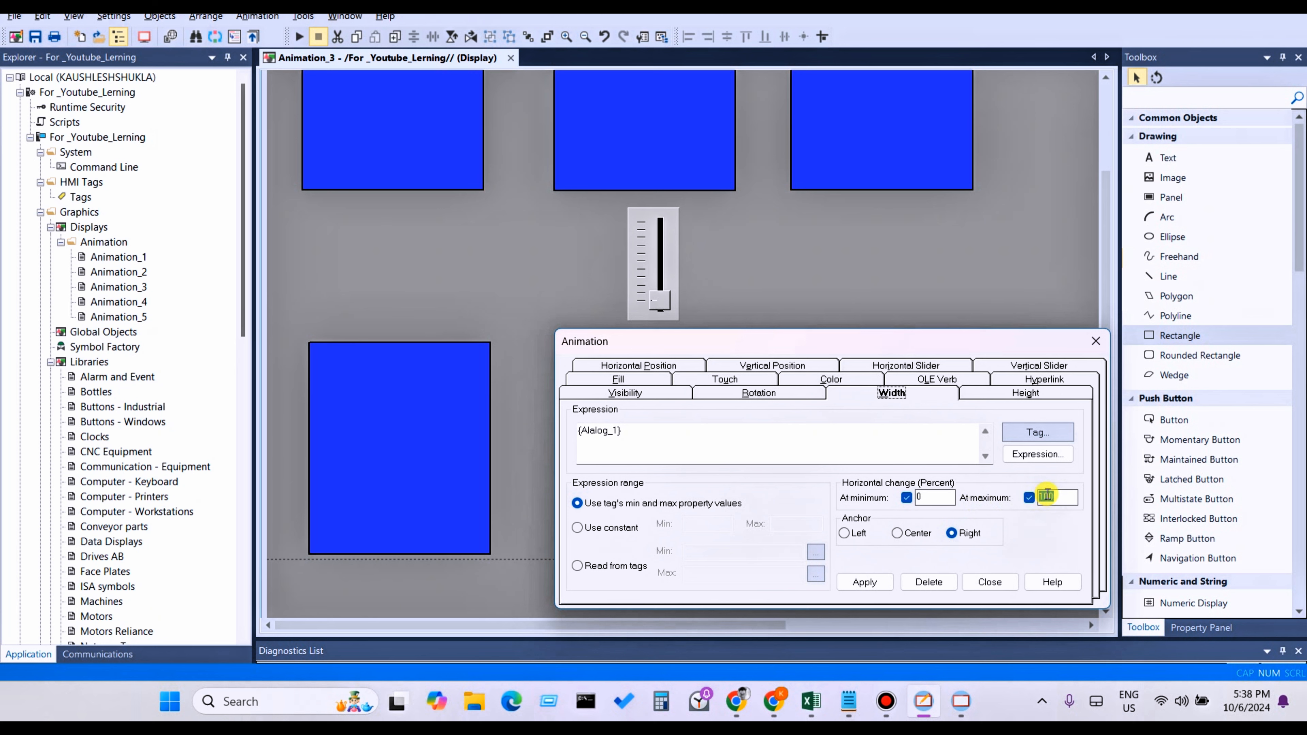
click(937, 496)
click(898, 534)
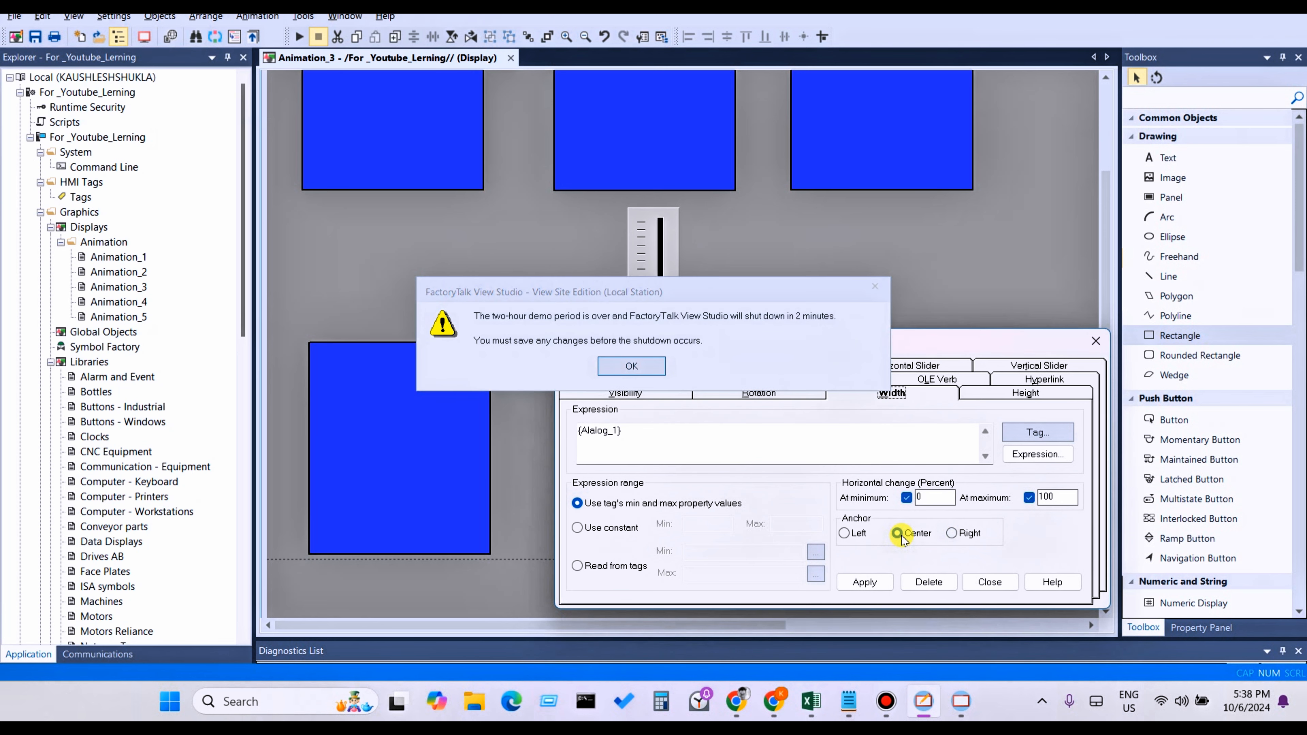
Dismiss the demo shutdown warning, apply the lower right rectangle's width animation and close its settings
key(Return)
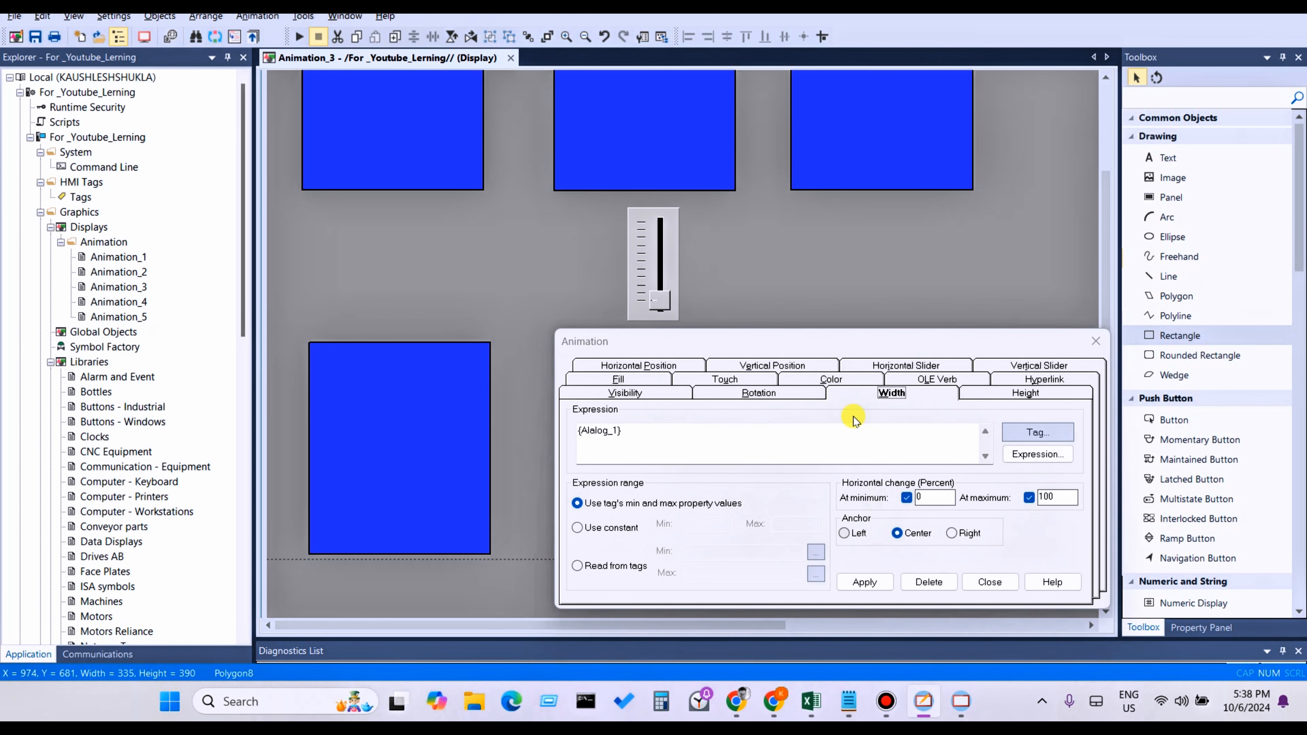
drag(892, 336, 846, 327)
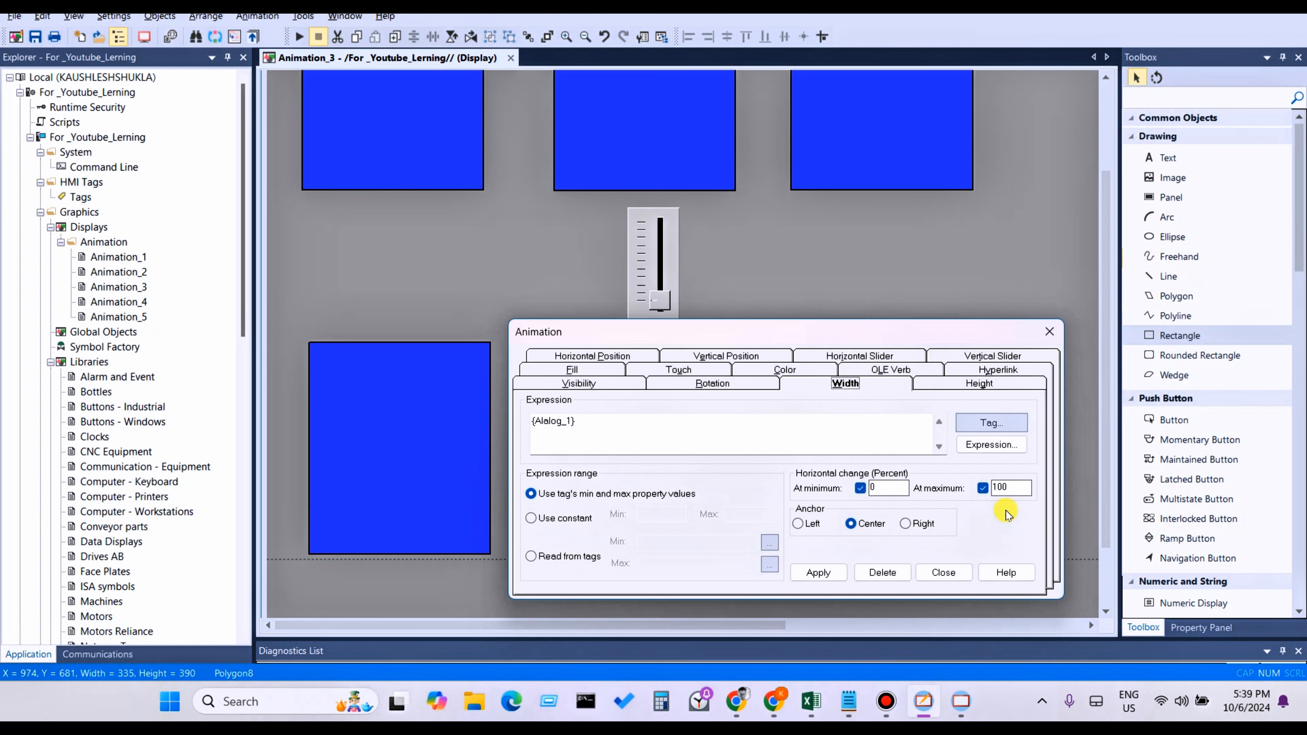
click(822, 572)
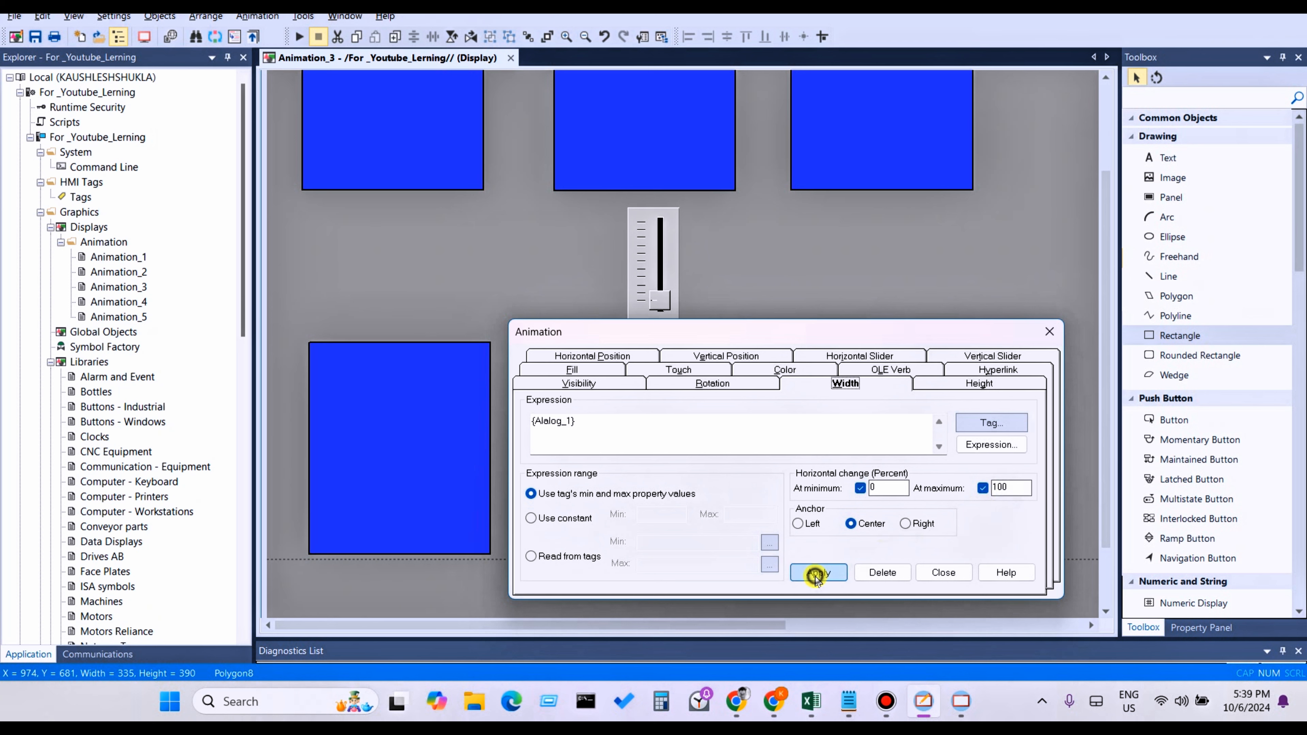
click(943, 572)
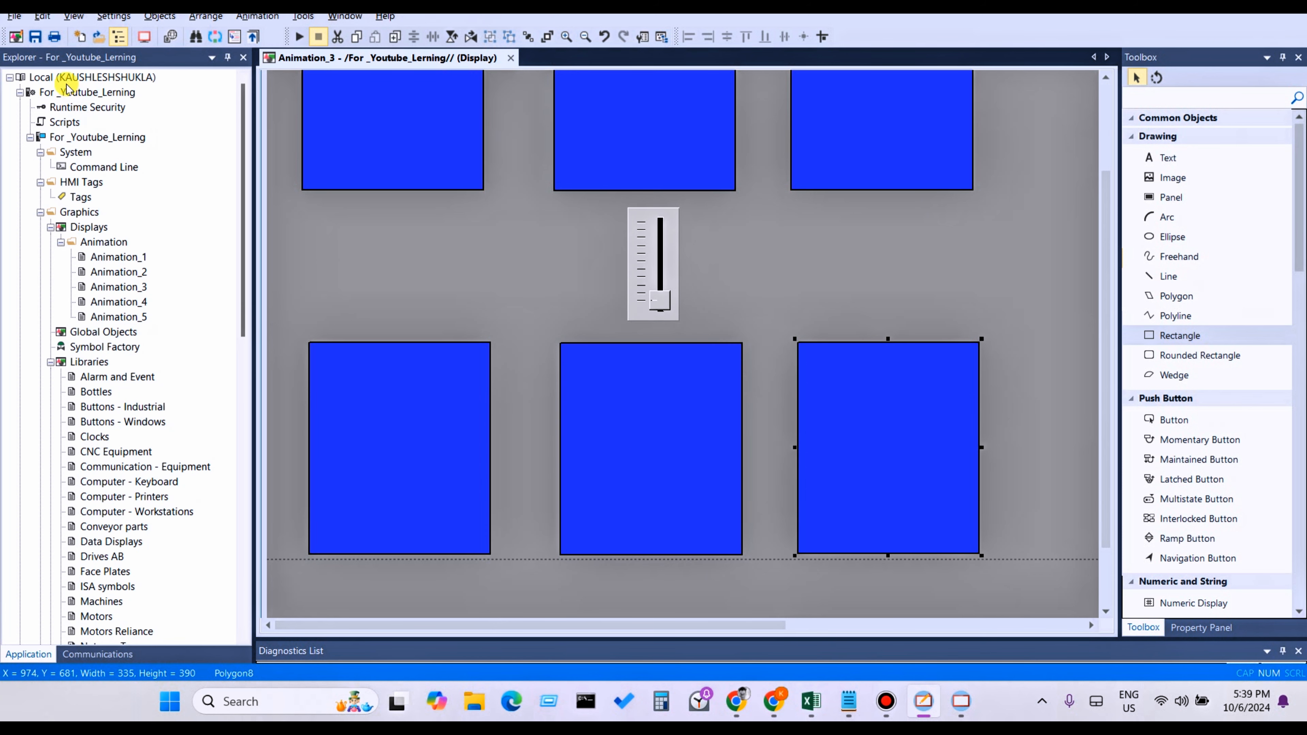
Save the Animation_3 display and run an existing FactoryTalk View SE Client configuration file, dismissing the demo shutdown warning
click(36, 37)
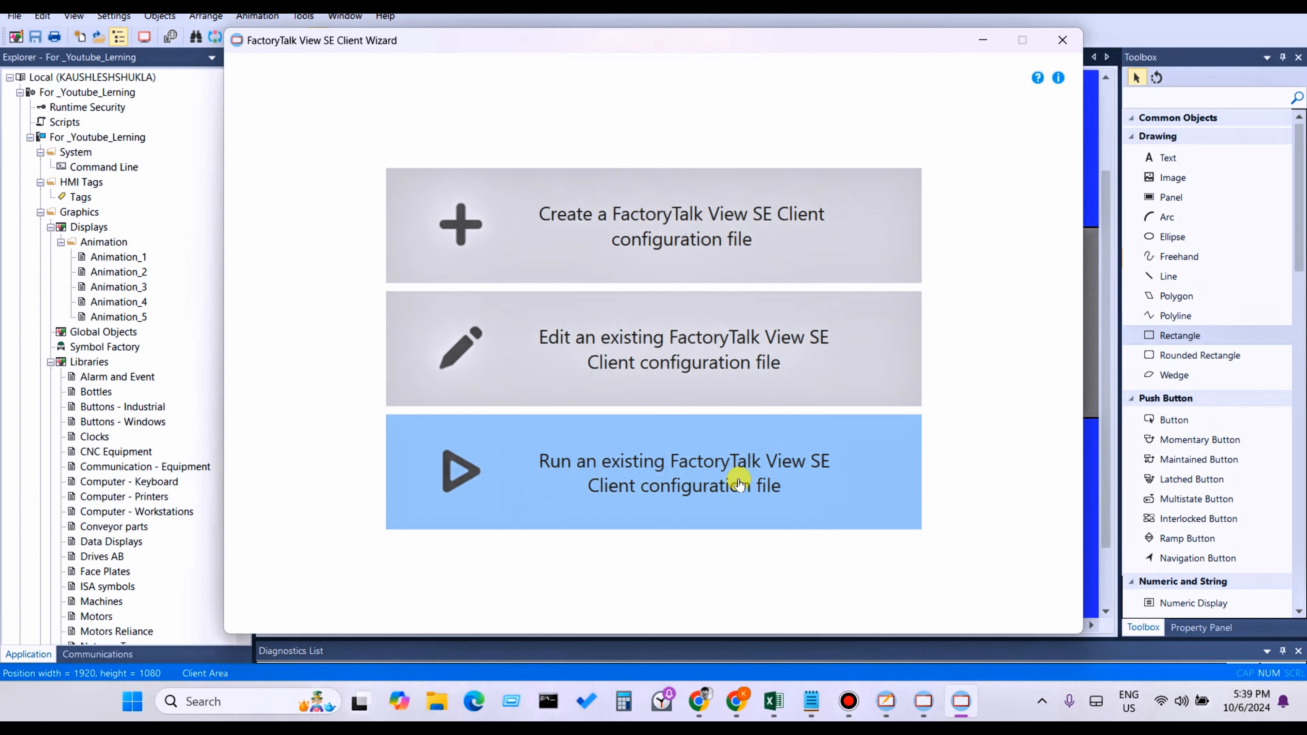
click(663, 479)
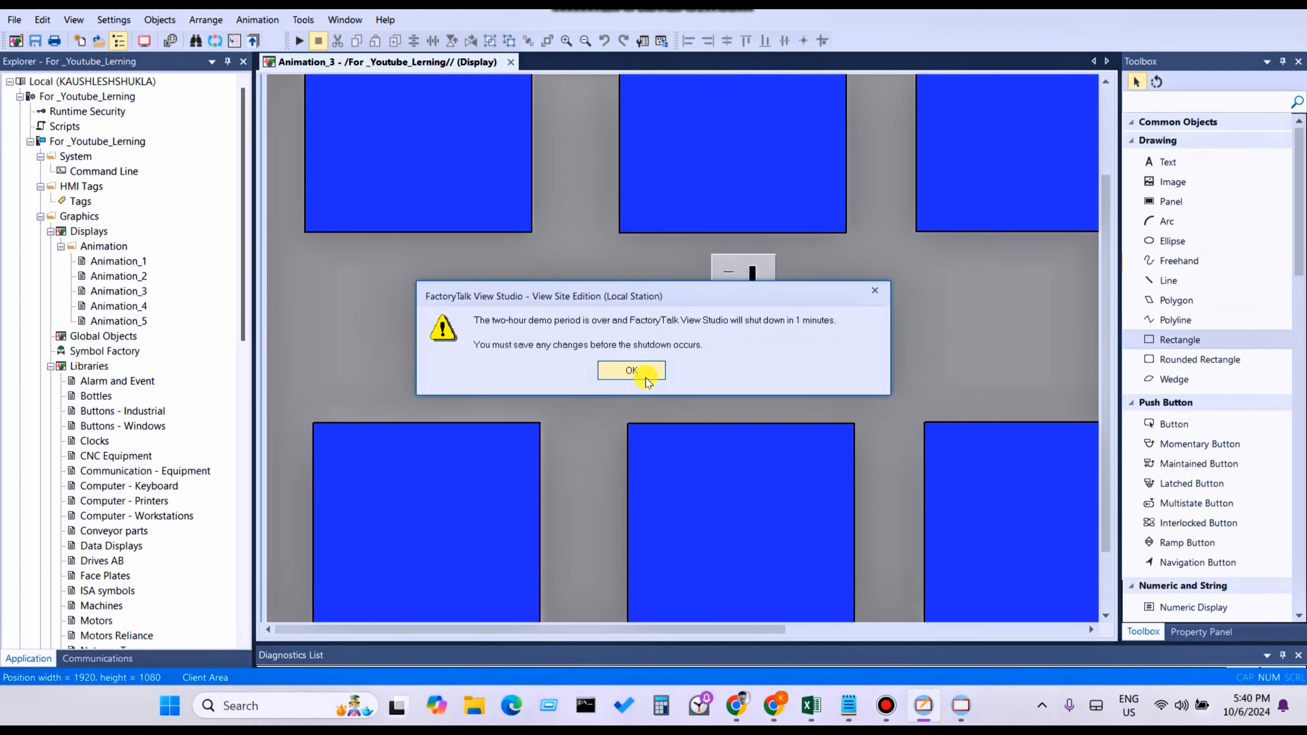
click(645, 380)
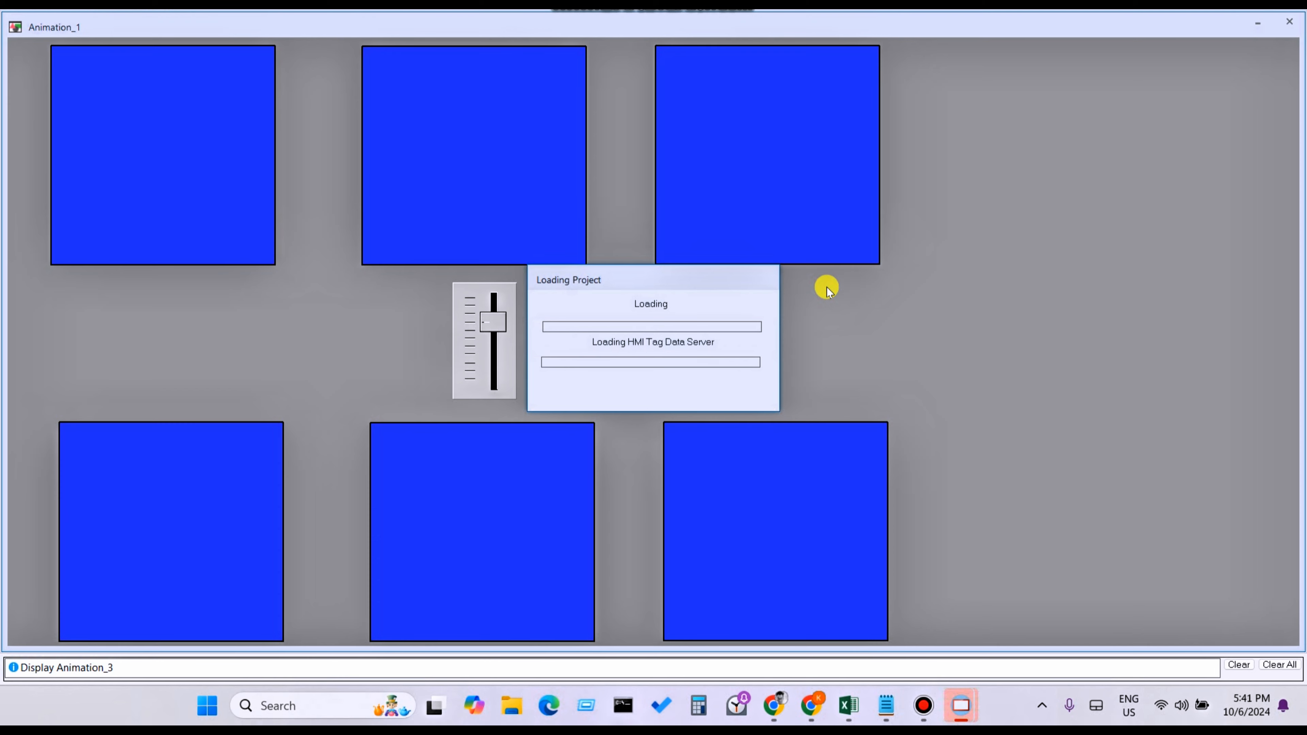
Lower Alalog_1 to 0 with the runtime slider and raise it slightly past 2 to check the six rectangles
drag(496, 335, 494, 378)
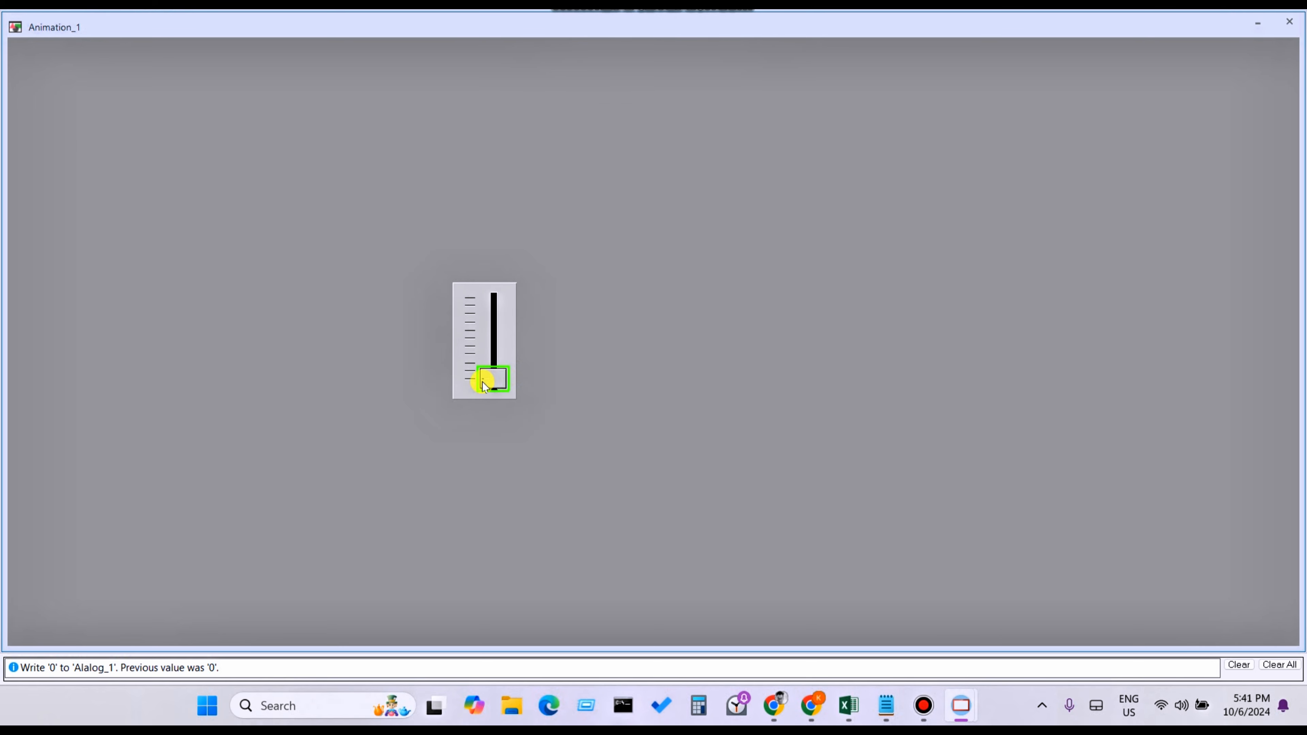
drag(483, 381, 485, 379)
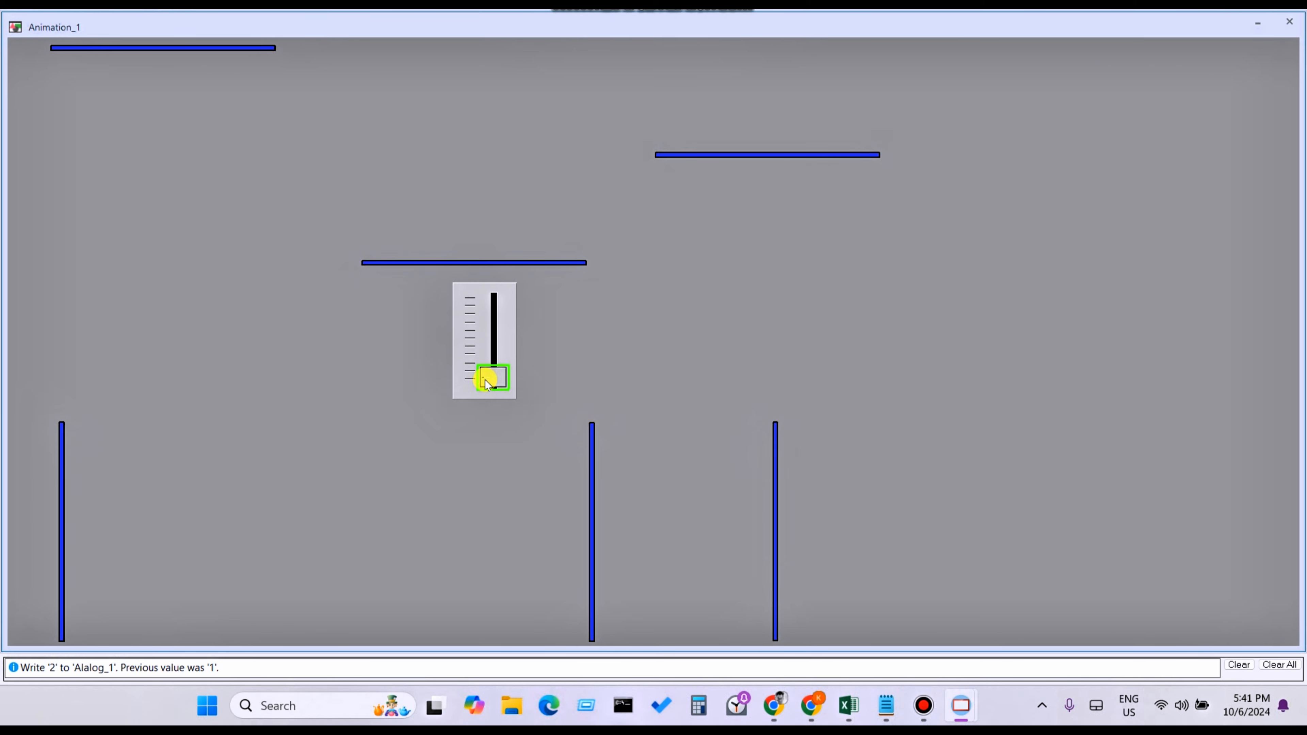
drag(485, 379, 486, 380)
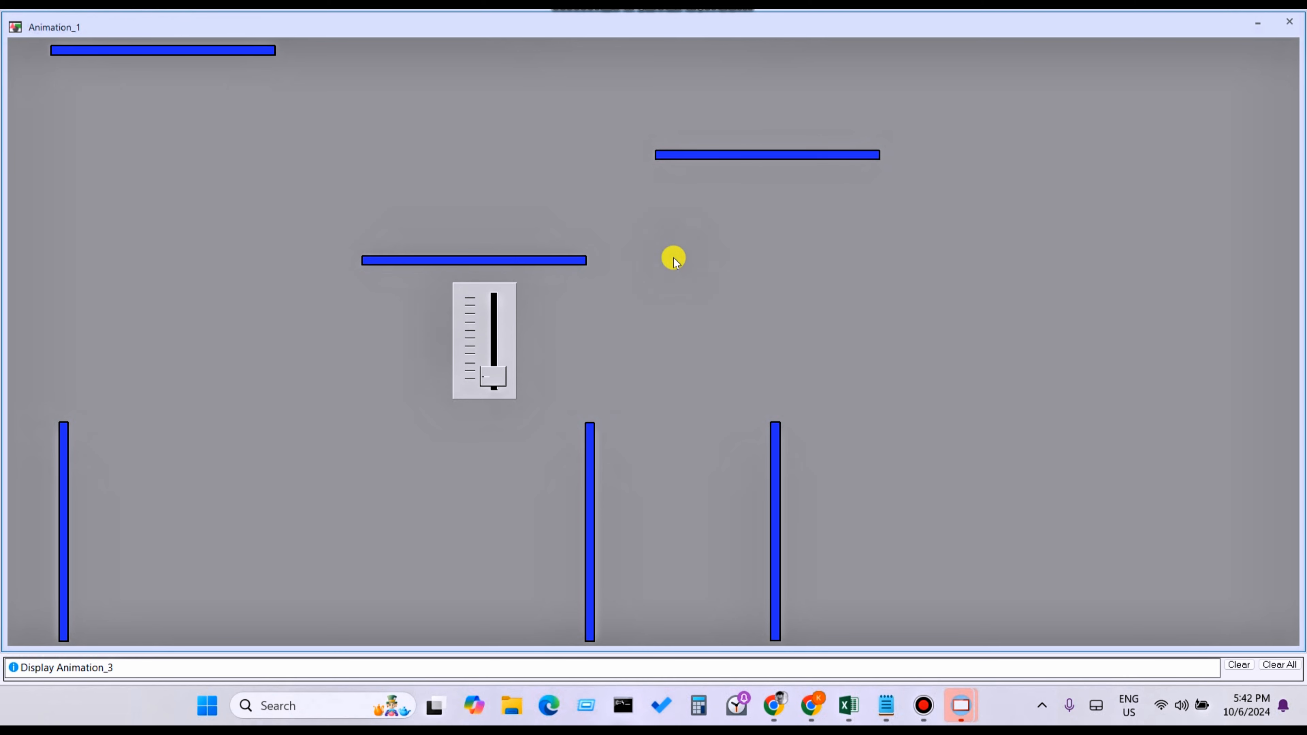
Sweep the runtime slider up through 71 to 100 and back to 0 to check how each rectangle resizes
click(500, 375)
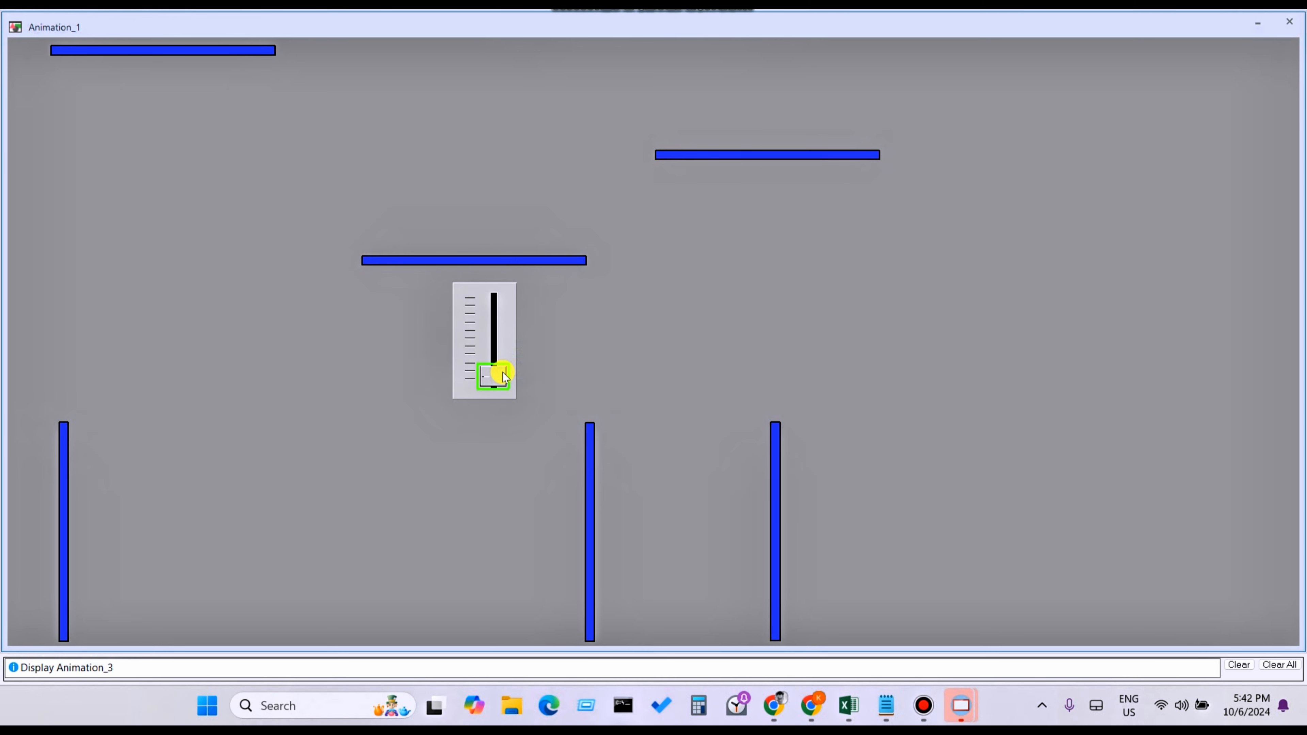
drag(503, 376, 497, 338)
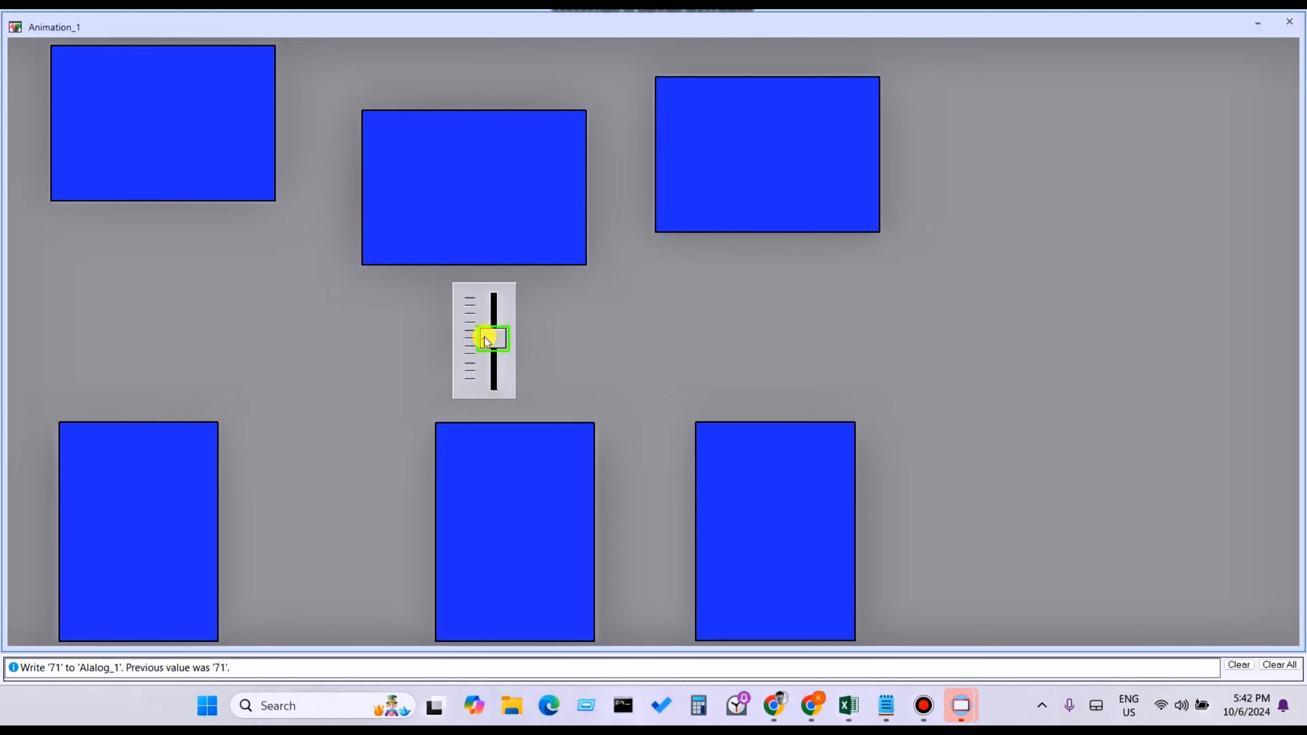
drag(484, 338, 95, 661)
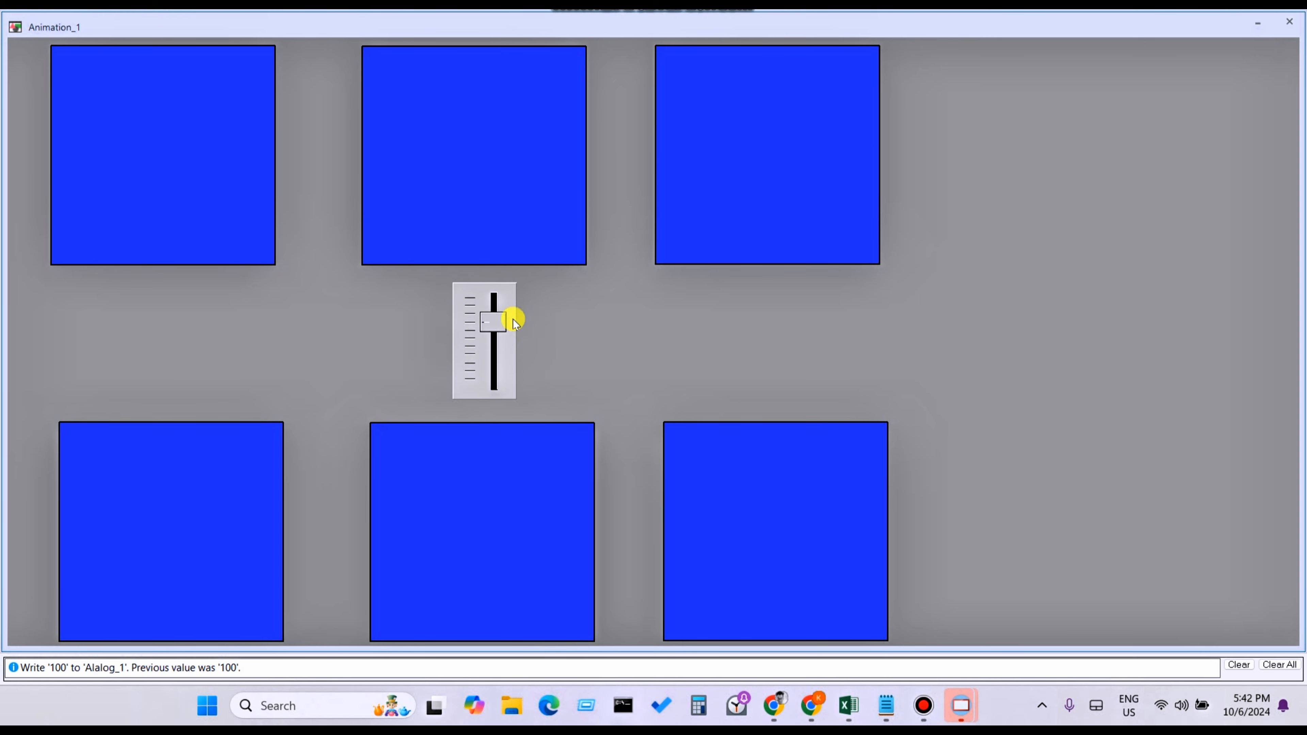
drag(498, 320, 494, 375)
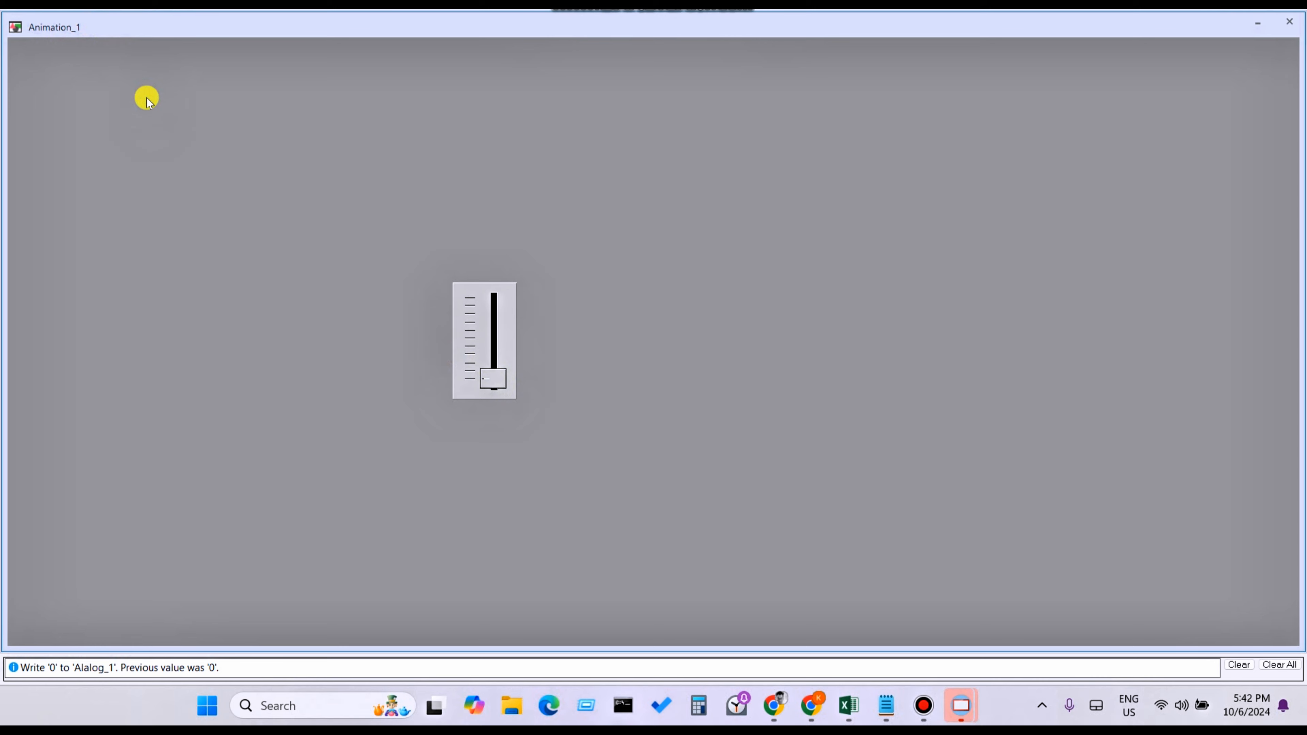
Raise the slider a little, return it to 0 and bring it up to 8 to compare the rectangles' anchor edges
click(497, 382)
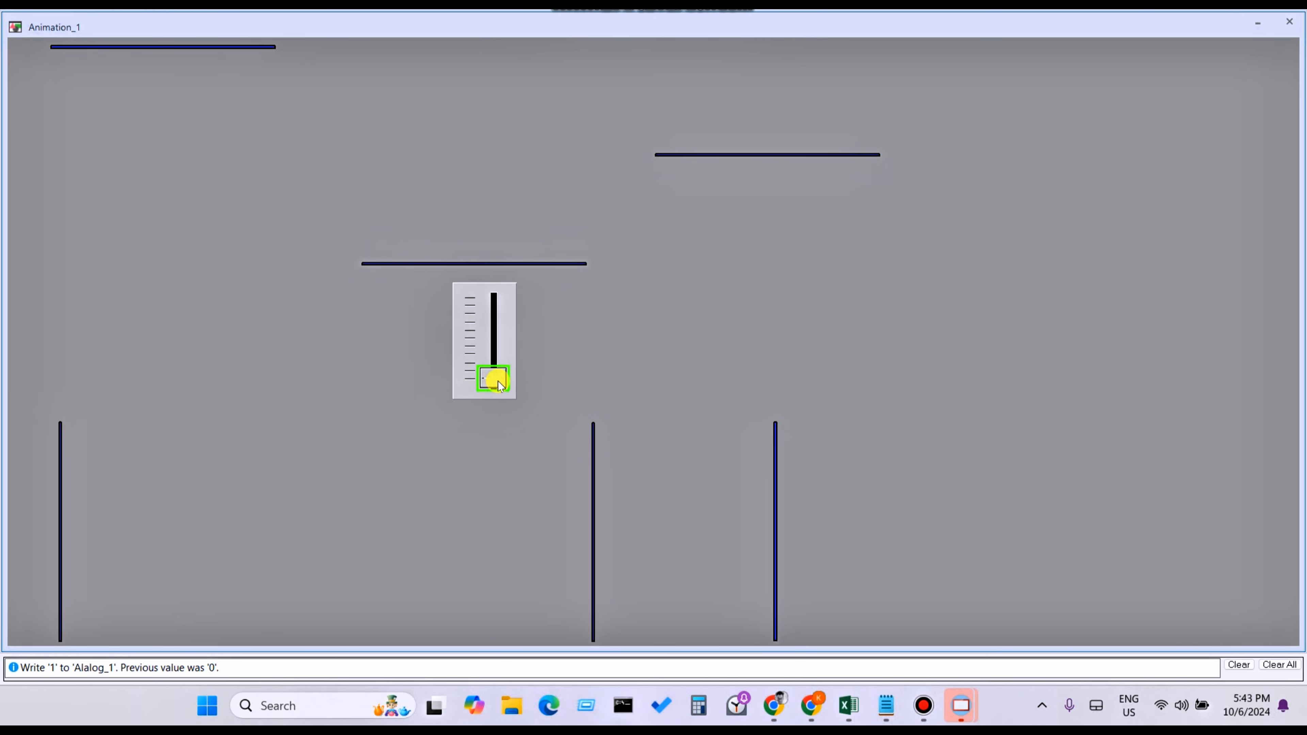
drag(497, 381, 495, 357)
drag(492, 349, 490, 395)
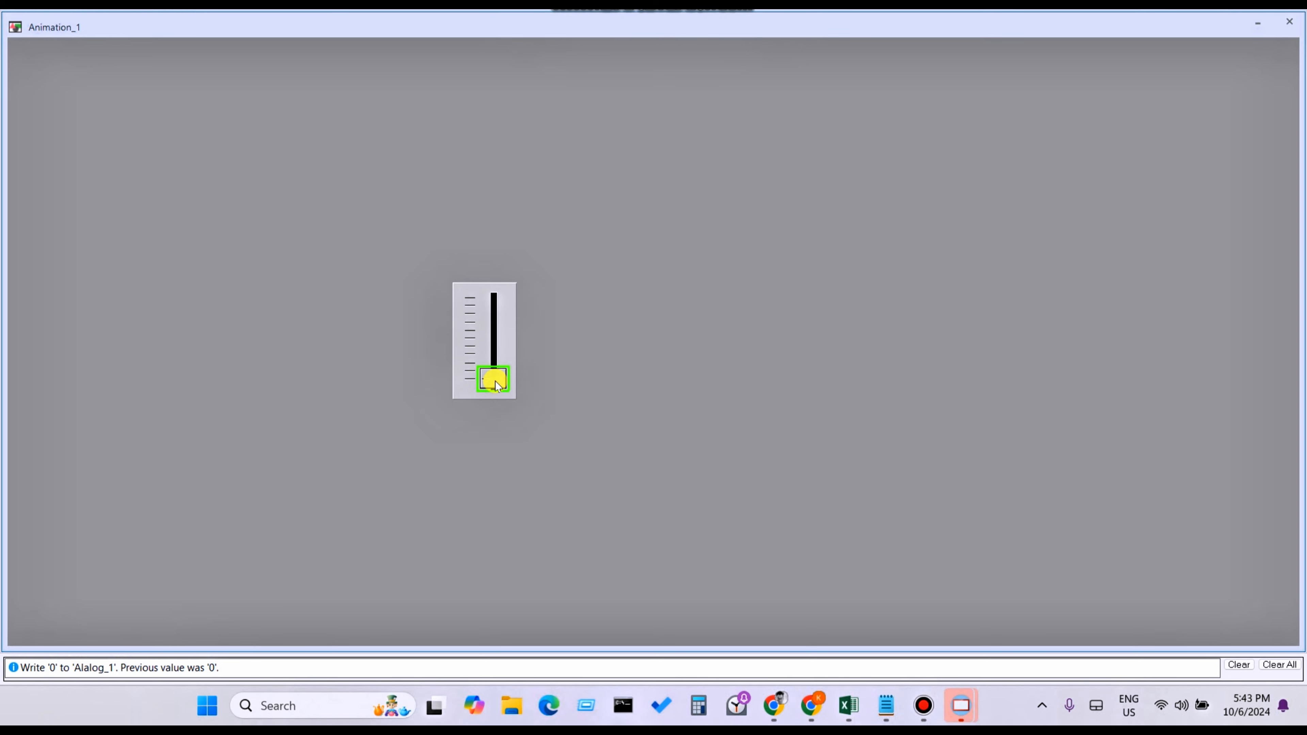
mouse_move(495, 381)
mouse_down()
mouse_move(496, 320)
mouse_move(494, 387)
mouse_up()
click(500, 378)
drag(500, 377, 503, 373)
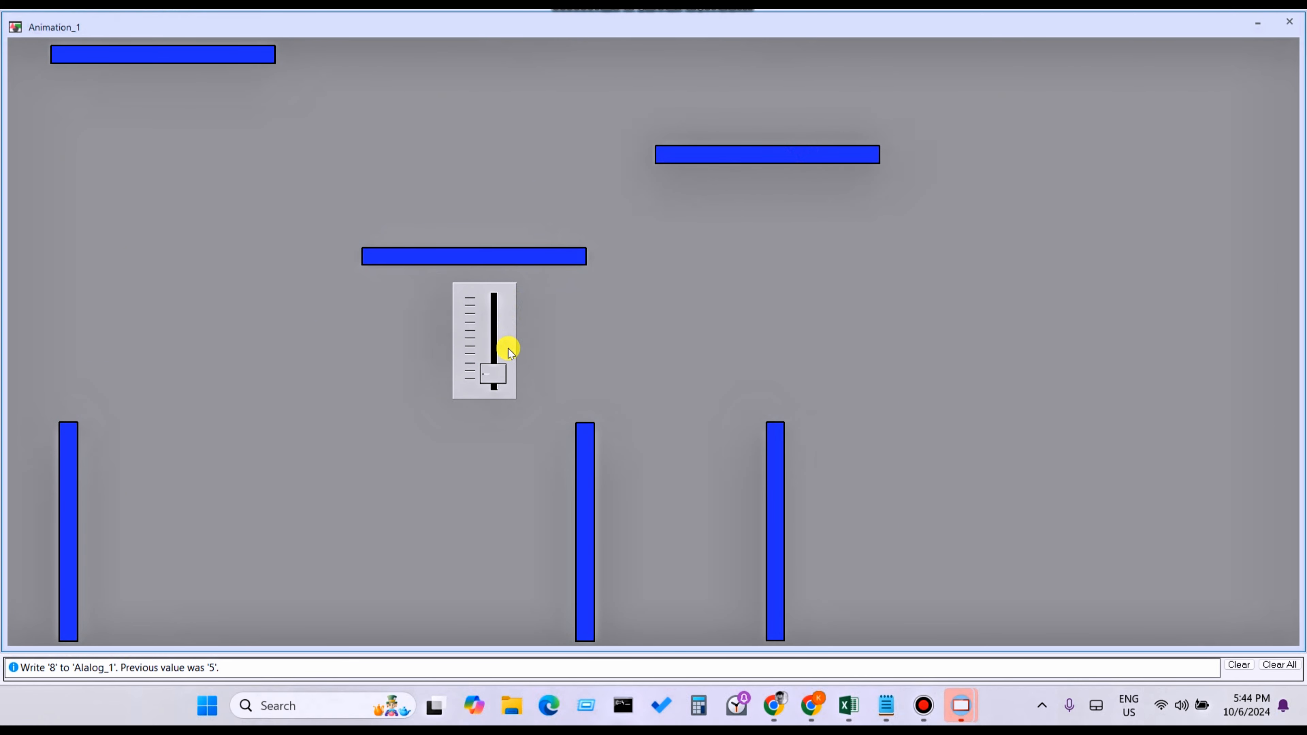
Set Alalog_1 to 2 and 6 with the slider and bring it back to 0 to examine the smallest sizes
mouse_move(498, 373)
mouse_down()
mouse_move(498, 314)
mouse_move(499, 379)
mouse_up()
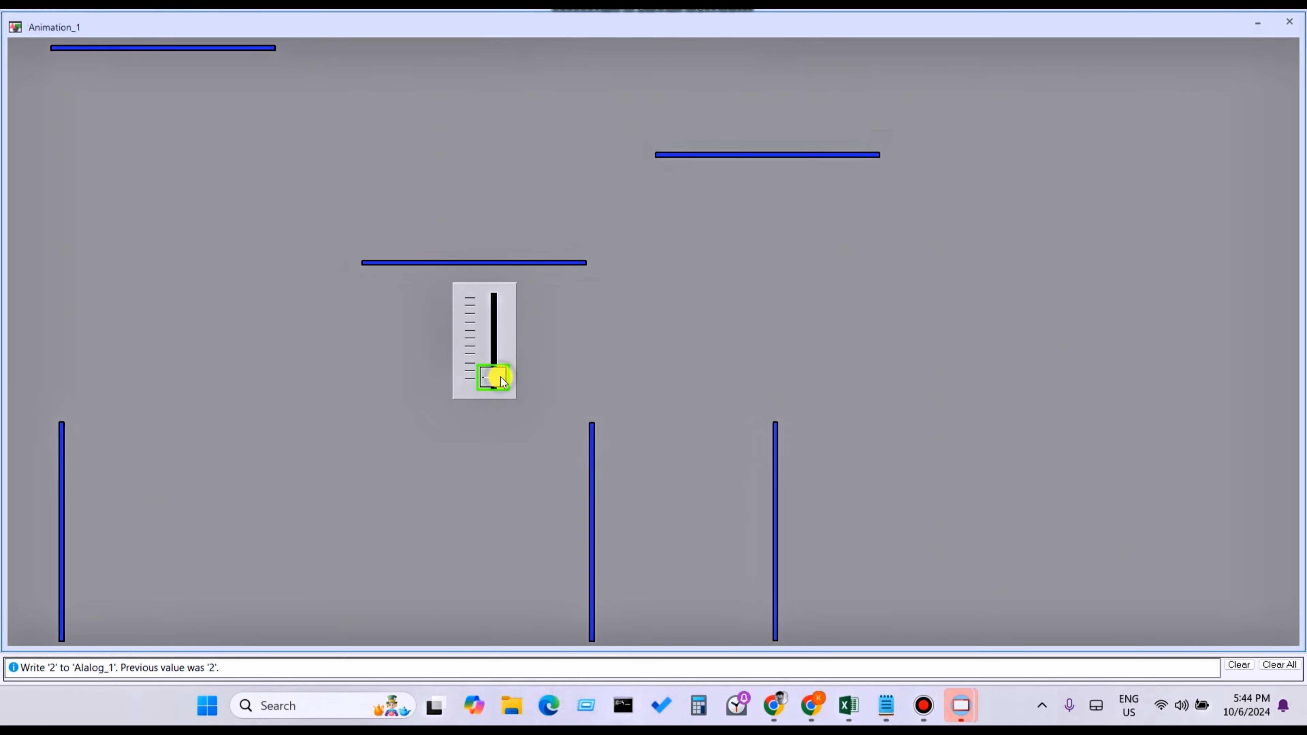
drag(500, 377, 500, 374)
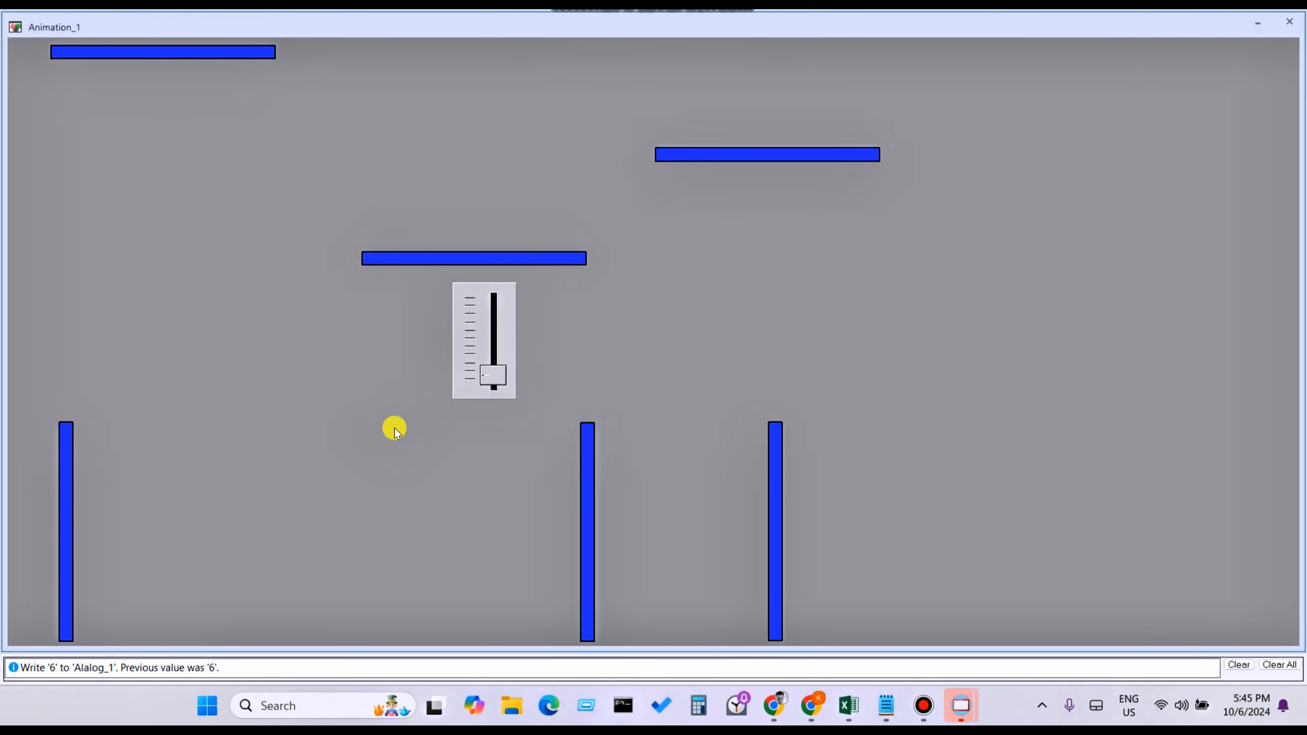
drag(493, 380, 513, 491)
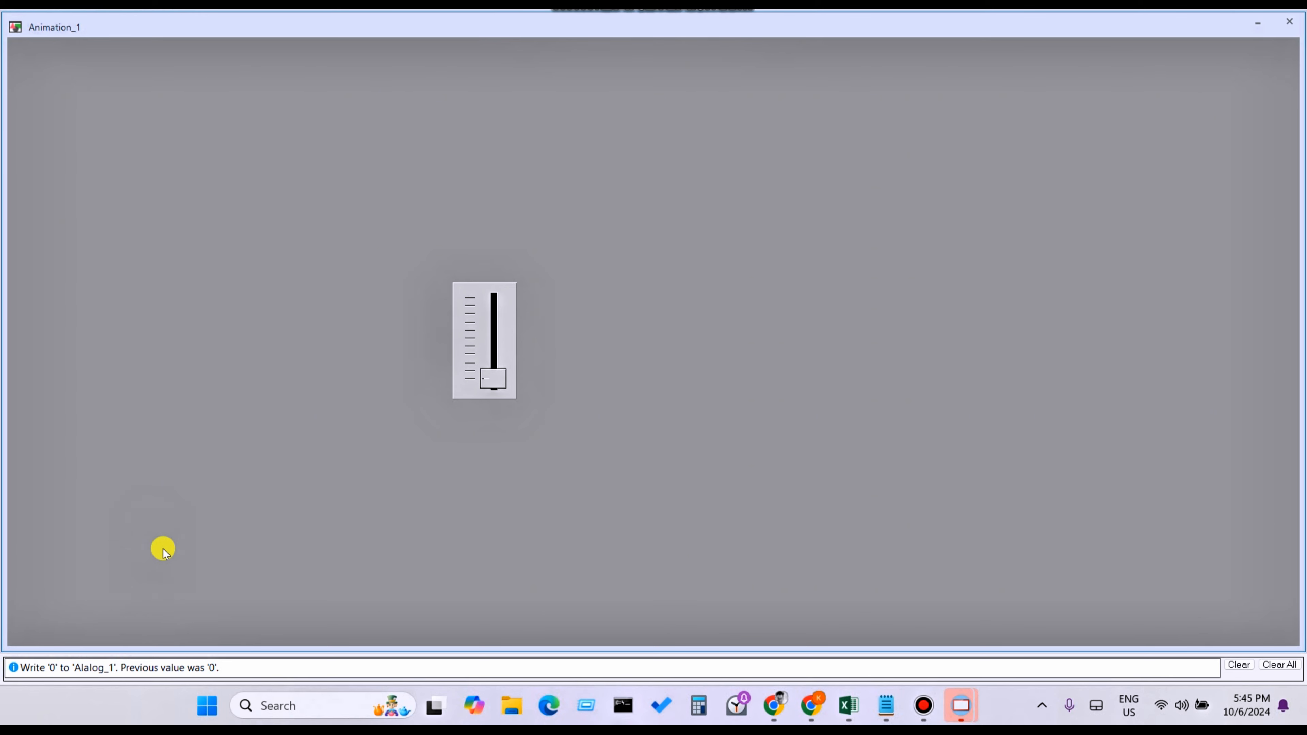
Sweep Alalog_1 to 100 and back to 0, and raise it through 17 to 46 to compare height and width growth
drag(505, 377, 488, 315)
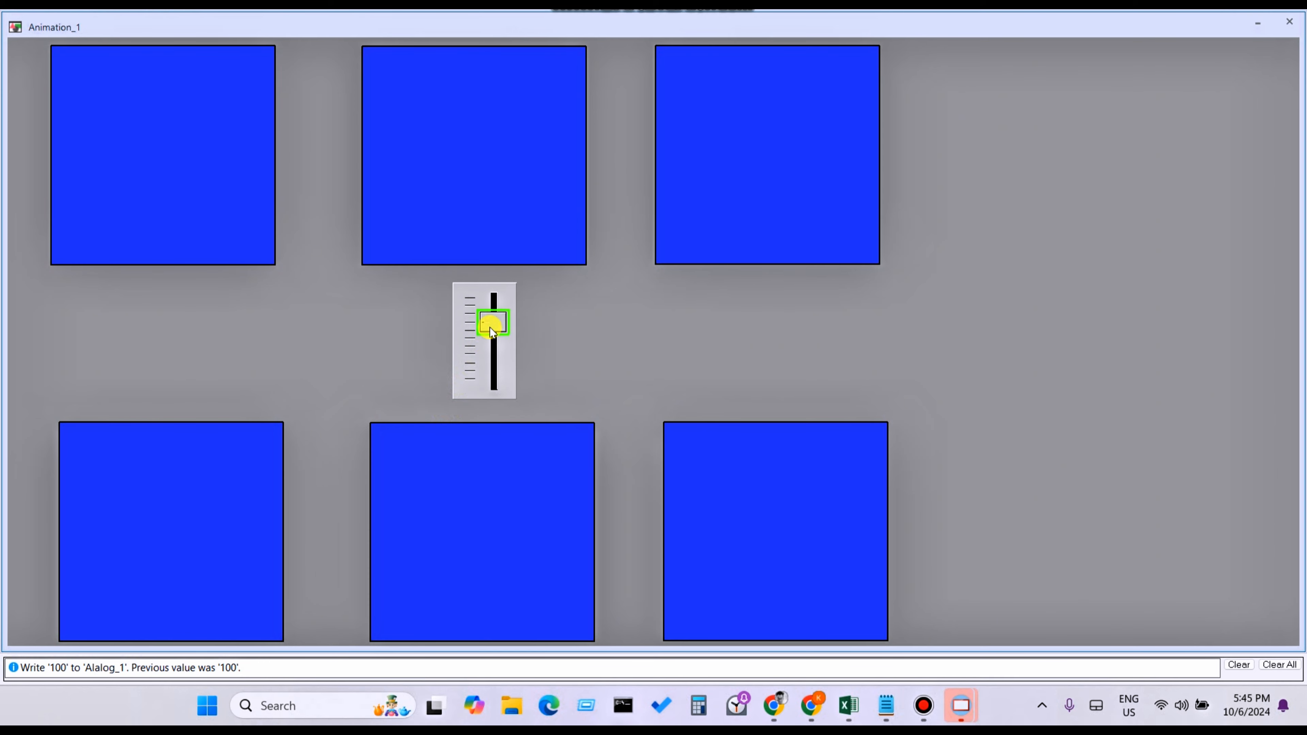
drag(490, 330, 497, 399)
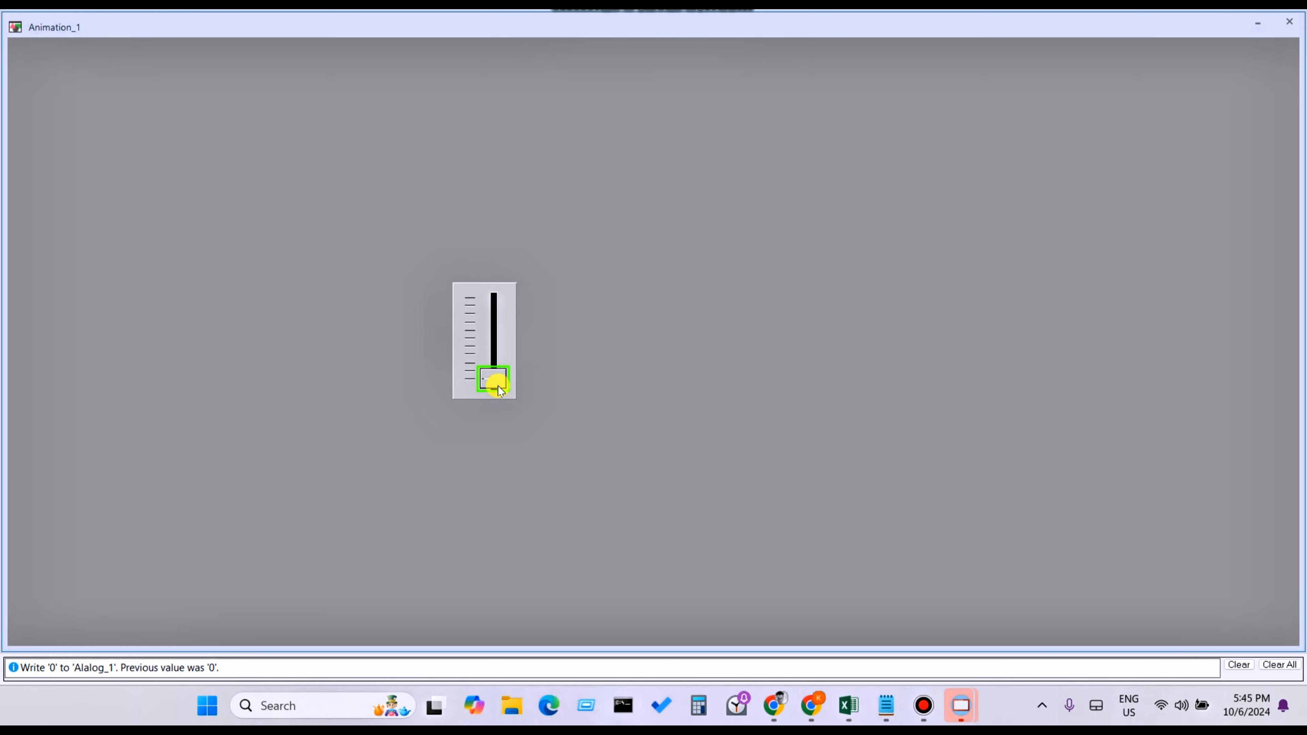
drag(497, 386, 499, 338)
drag(496, 383, 495, 375)
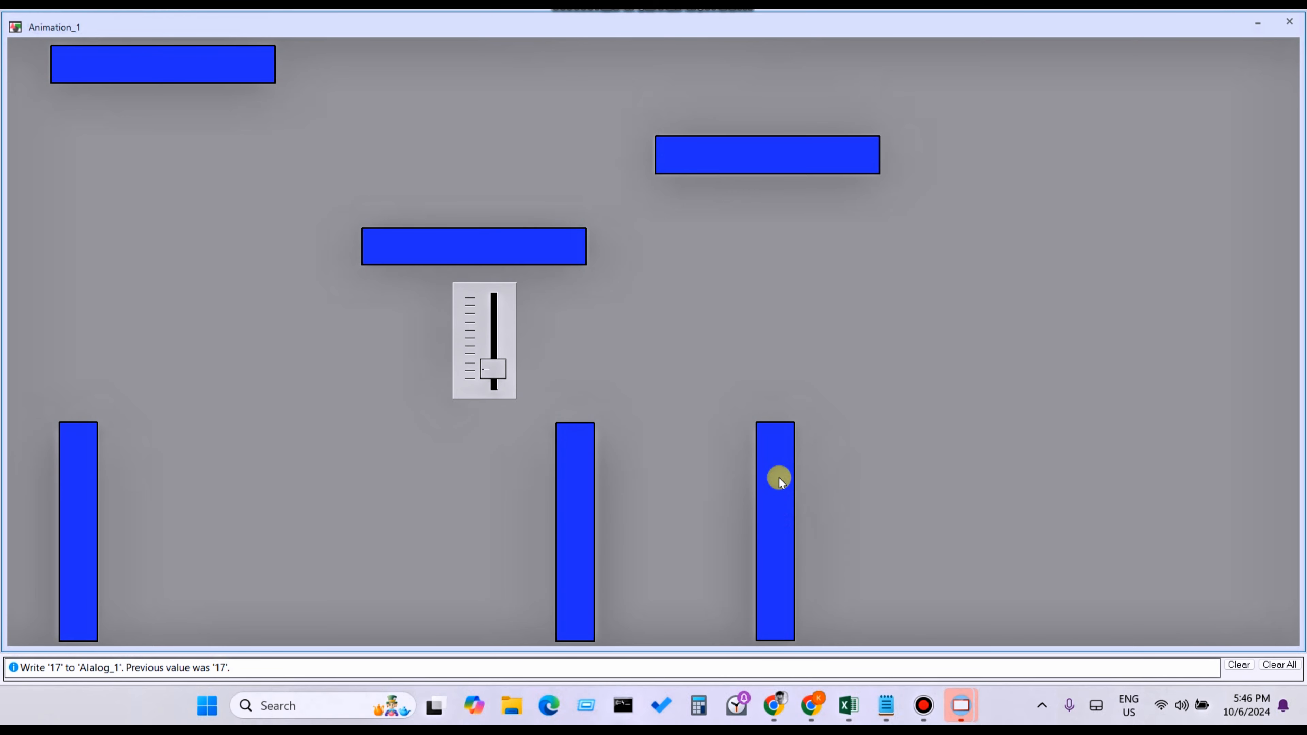
mouse_move(499, 372)
mouse_down()
mouse_move(495, 310)
mouse_move(508, 387)
mouse_move(493, 352)
mouse_up()
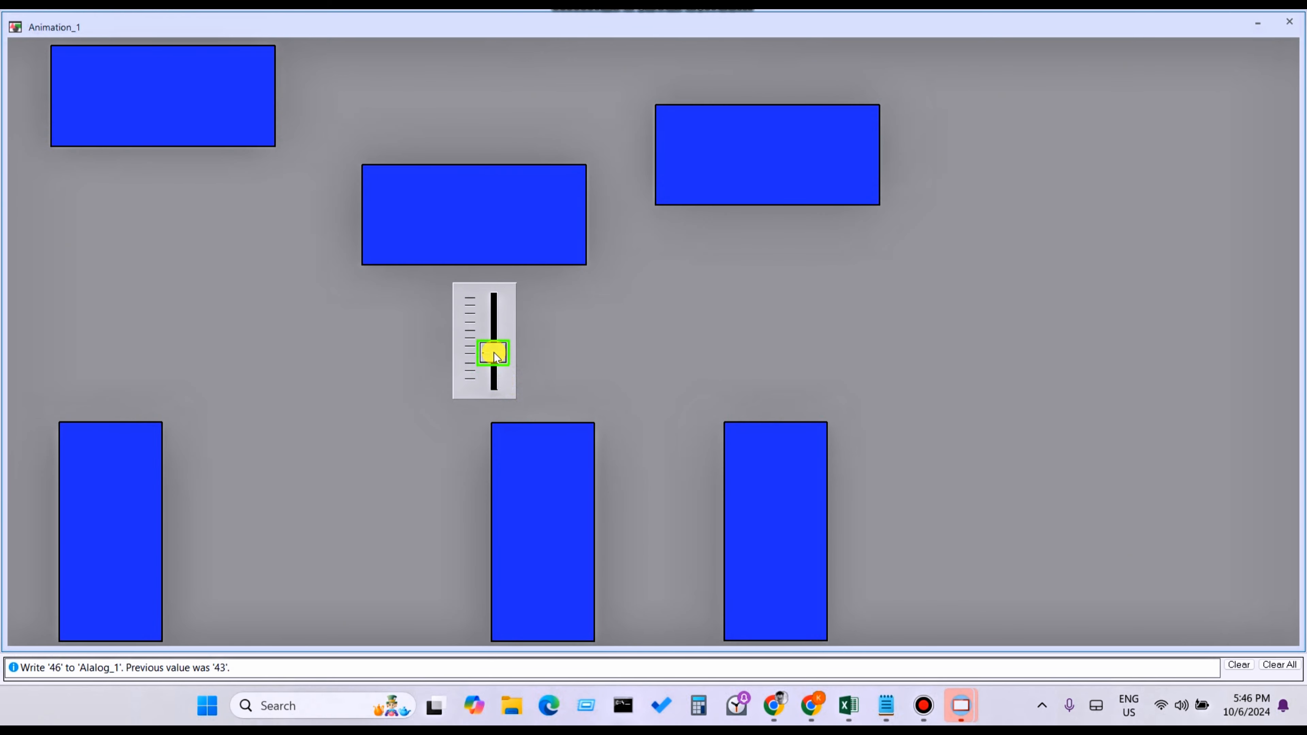